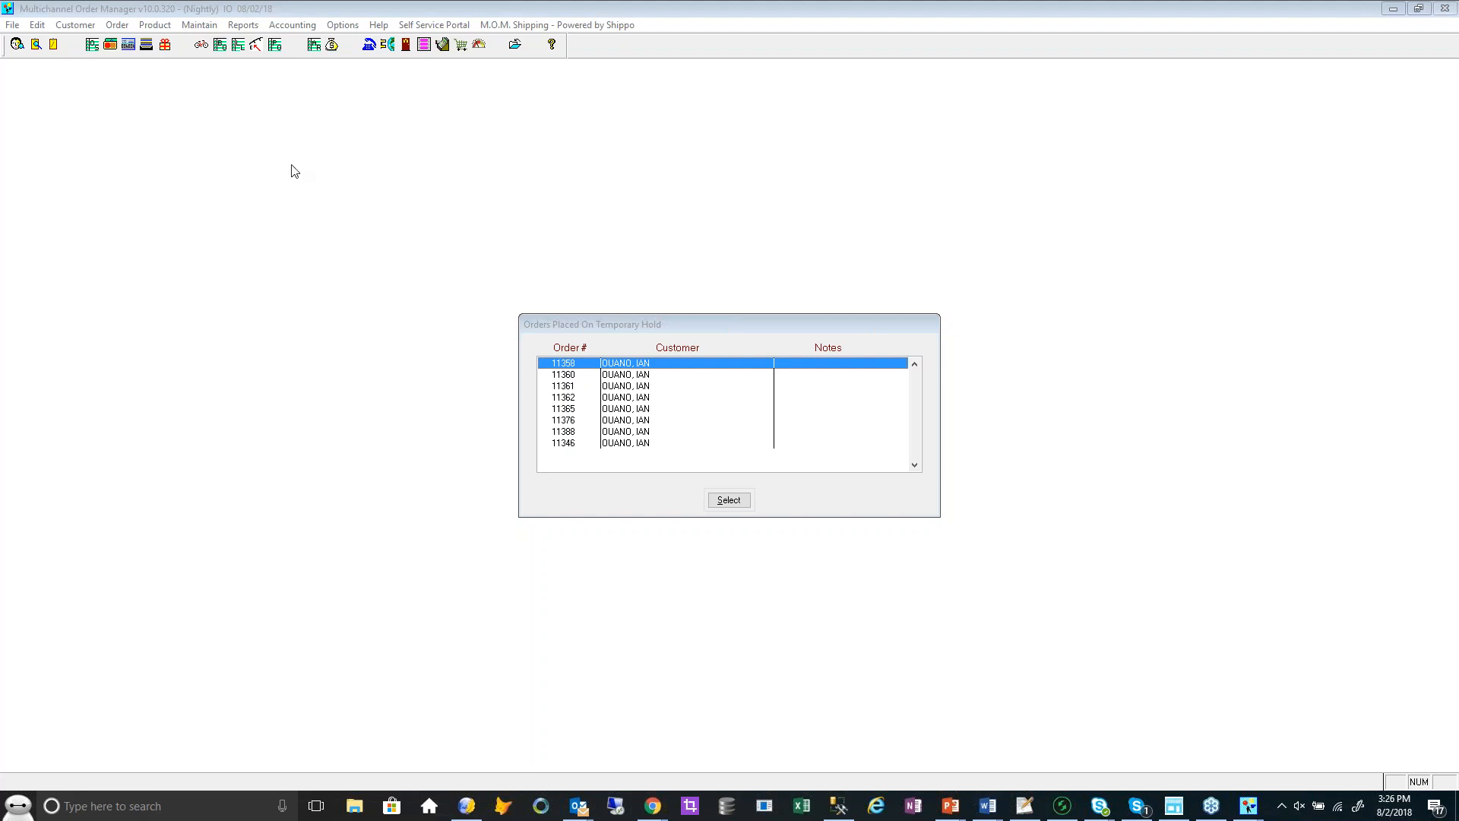
Open the shipping service configuration, acknowledge the test API key warning and display the shipping method mappings
{"action": "left_click", "coordinate": [199, 28]}
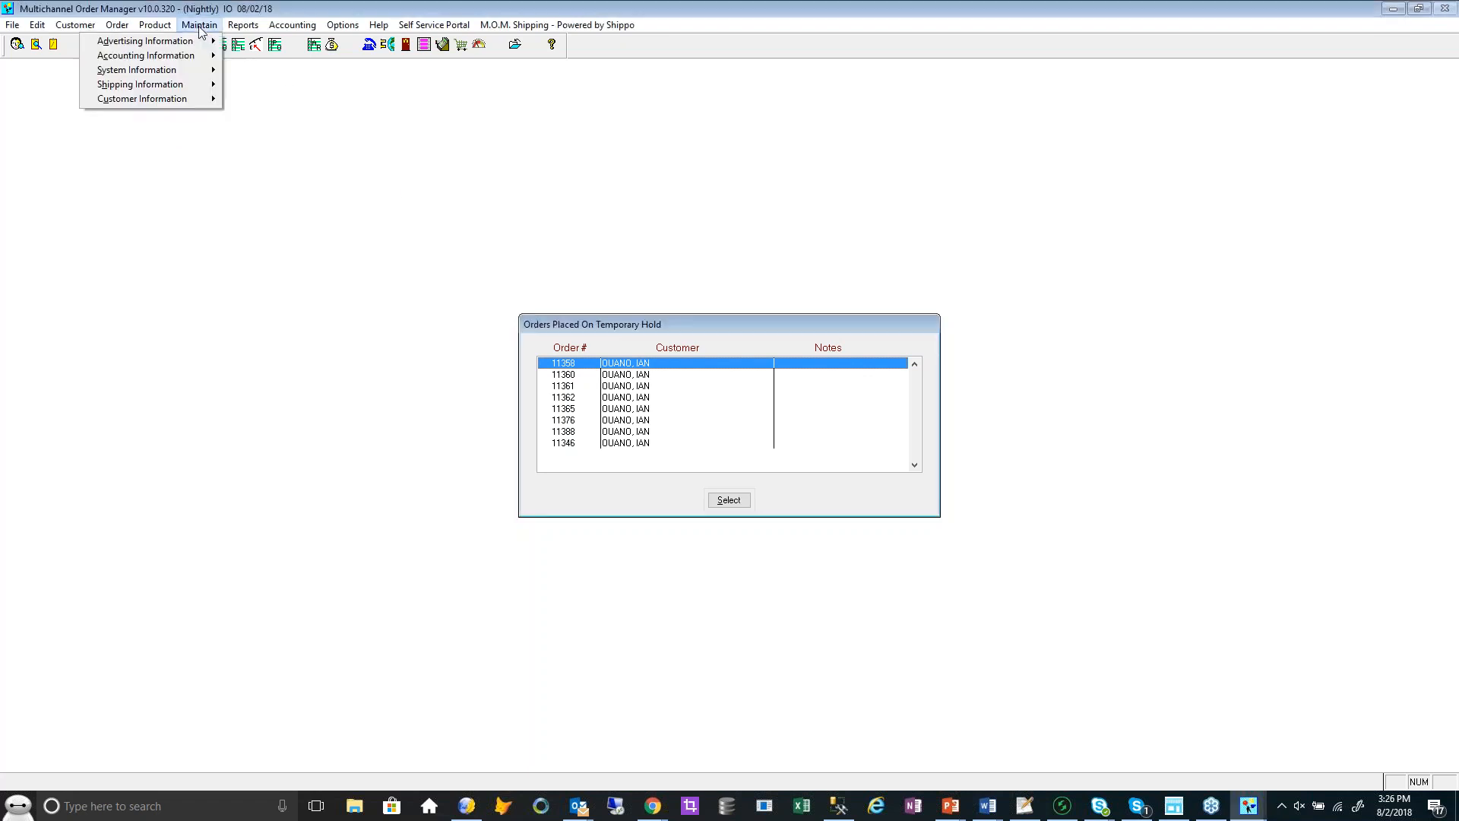
{"action": "mouse_move", "coordinate": [194, 87]}
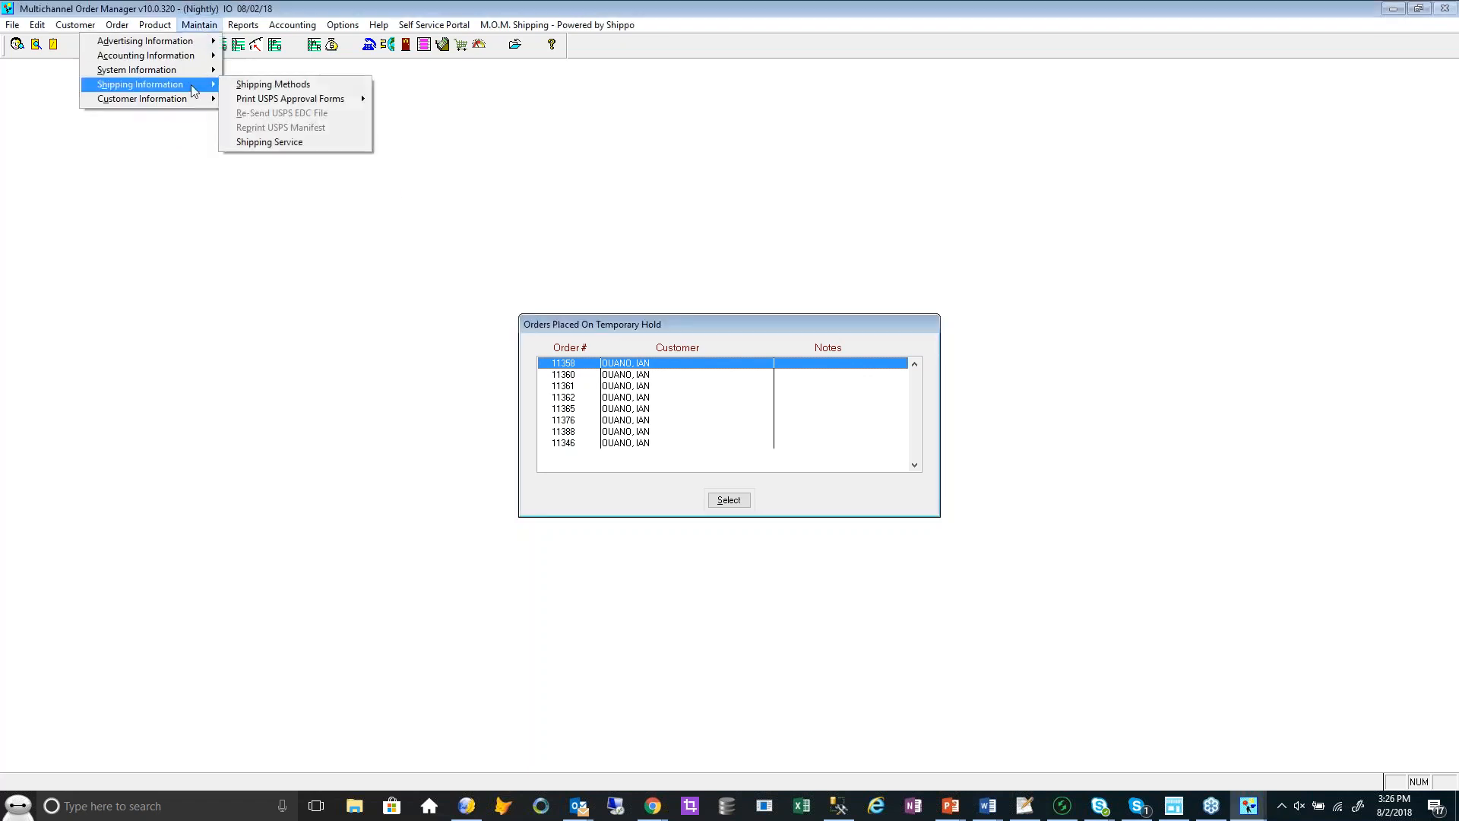
{"action": "left_click", "coordinate": [290, 145]}
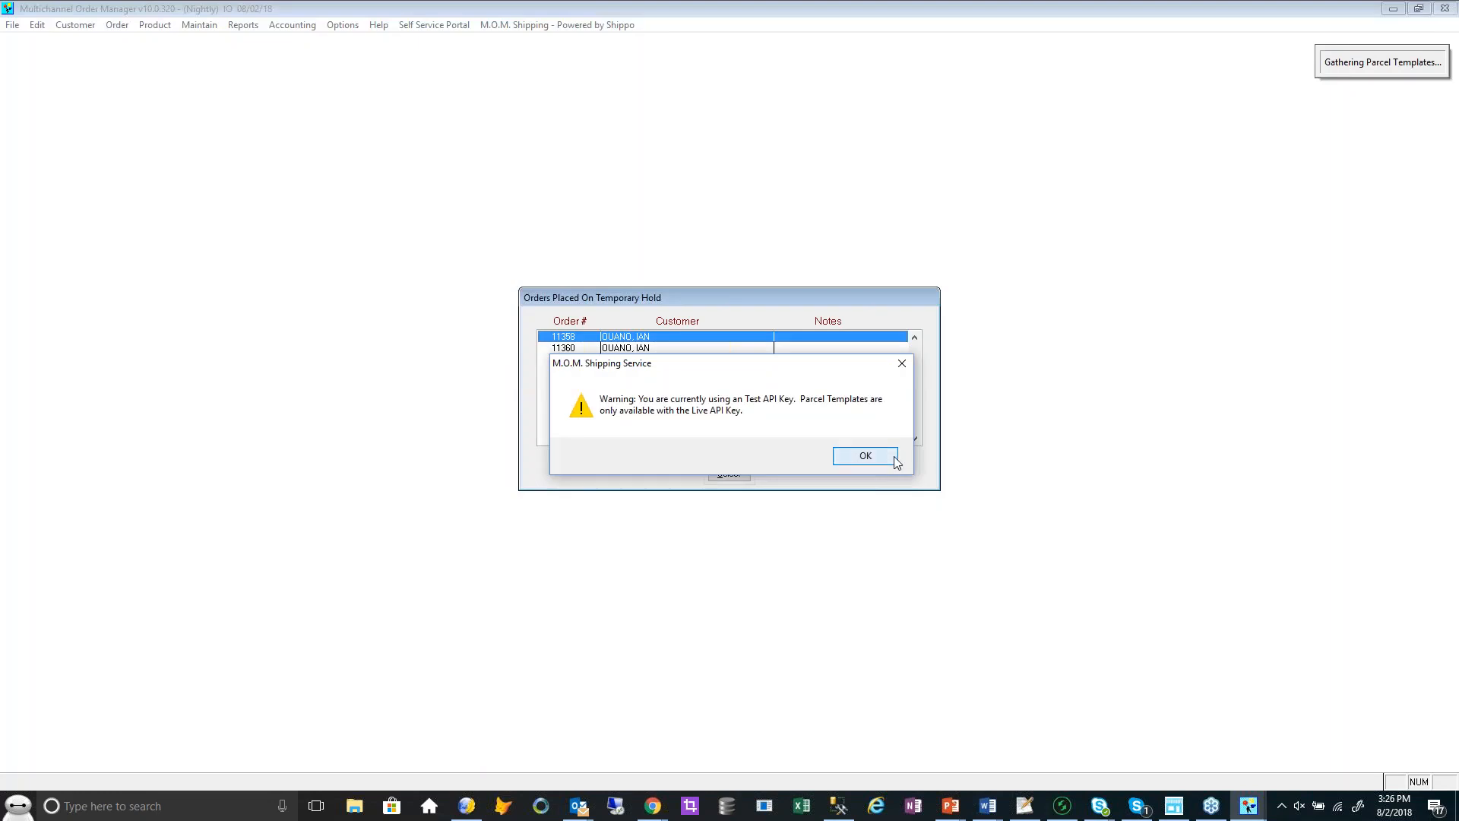
{"action": "left_click", "coordinate": [895, 459]}
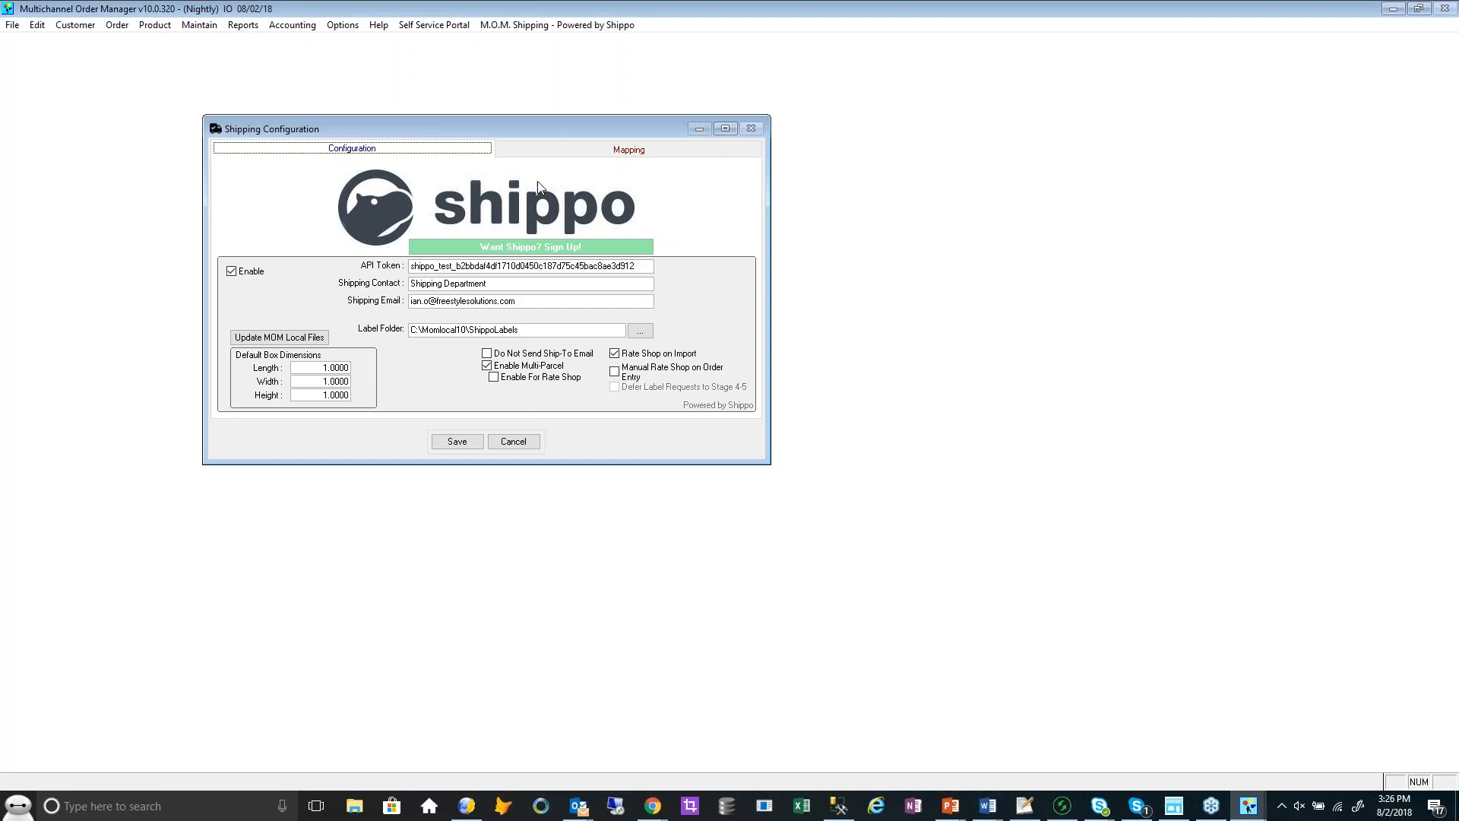
{"action": "left_click", "coordinate": [559, 152]}
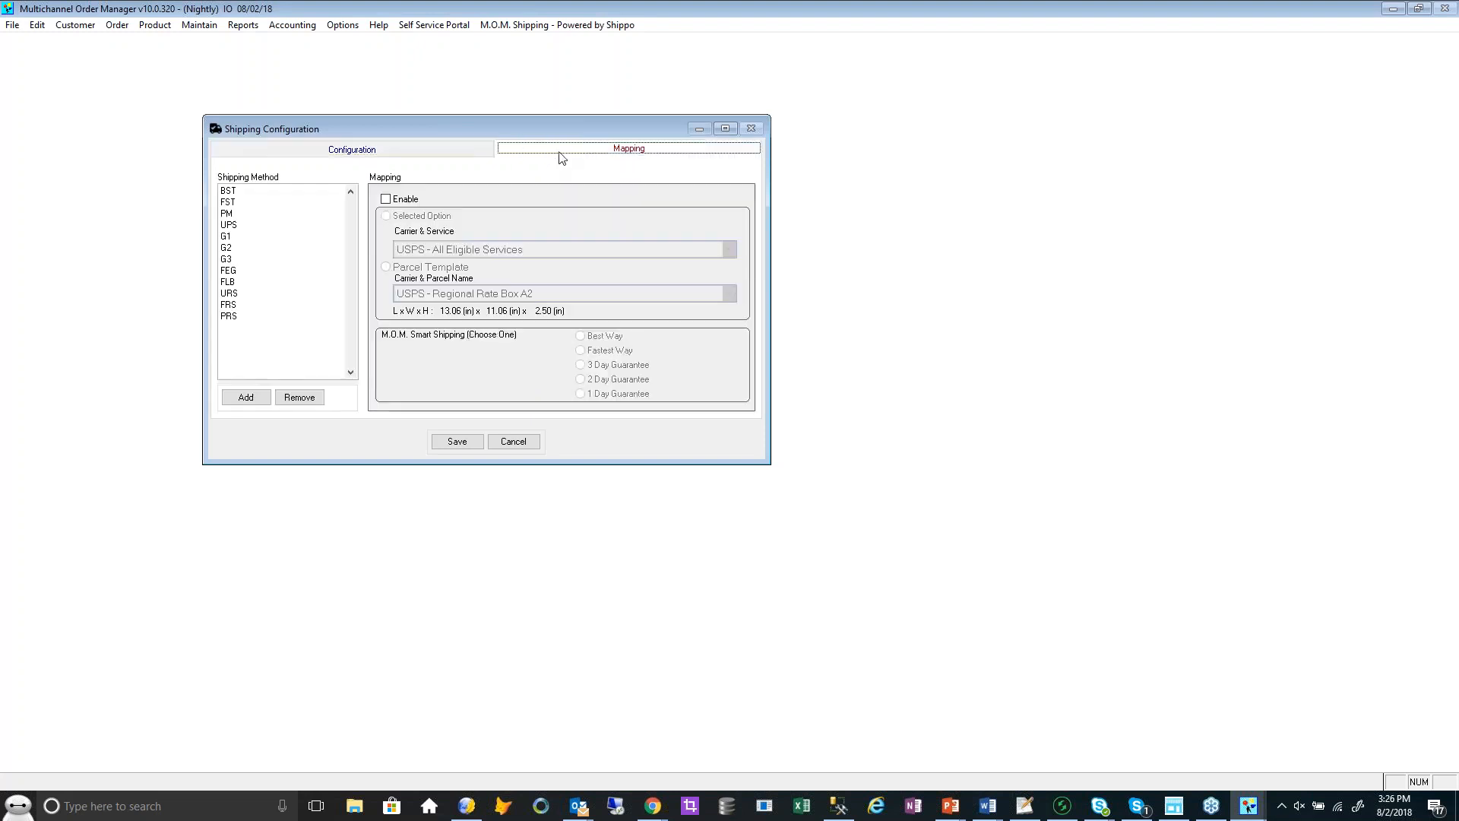
Map the BST shipping method to the Best Way smart shipping option and compare it with the FST mapping
{"action": "left_click", "coordinate": [274, 194]}
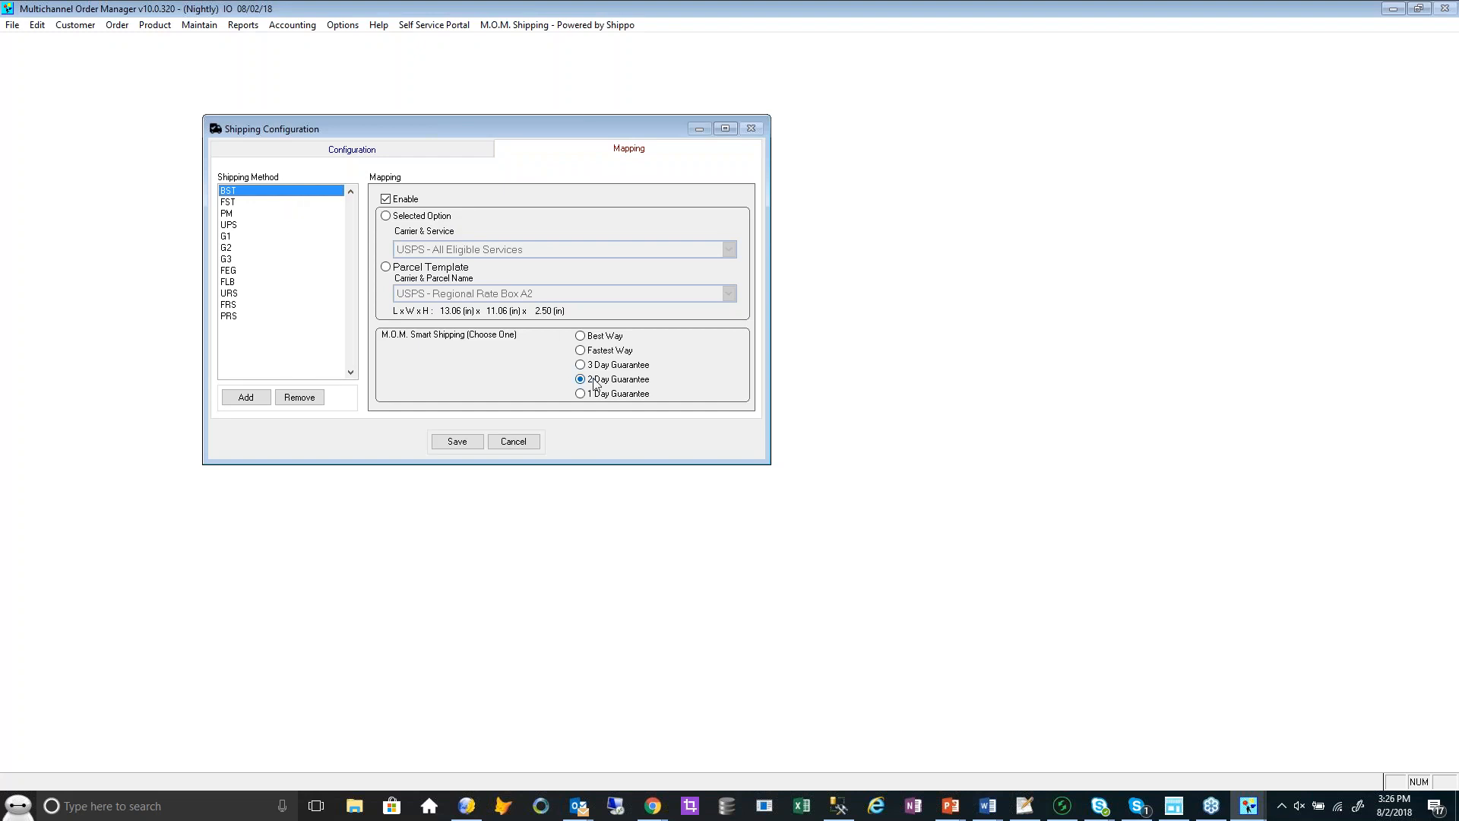
{"action": "left_click", "coordinate": [587, 339]}
{"action": "left_click", "coordinate": [255, 203]}
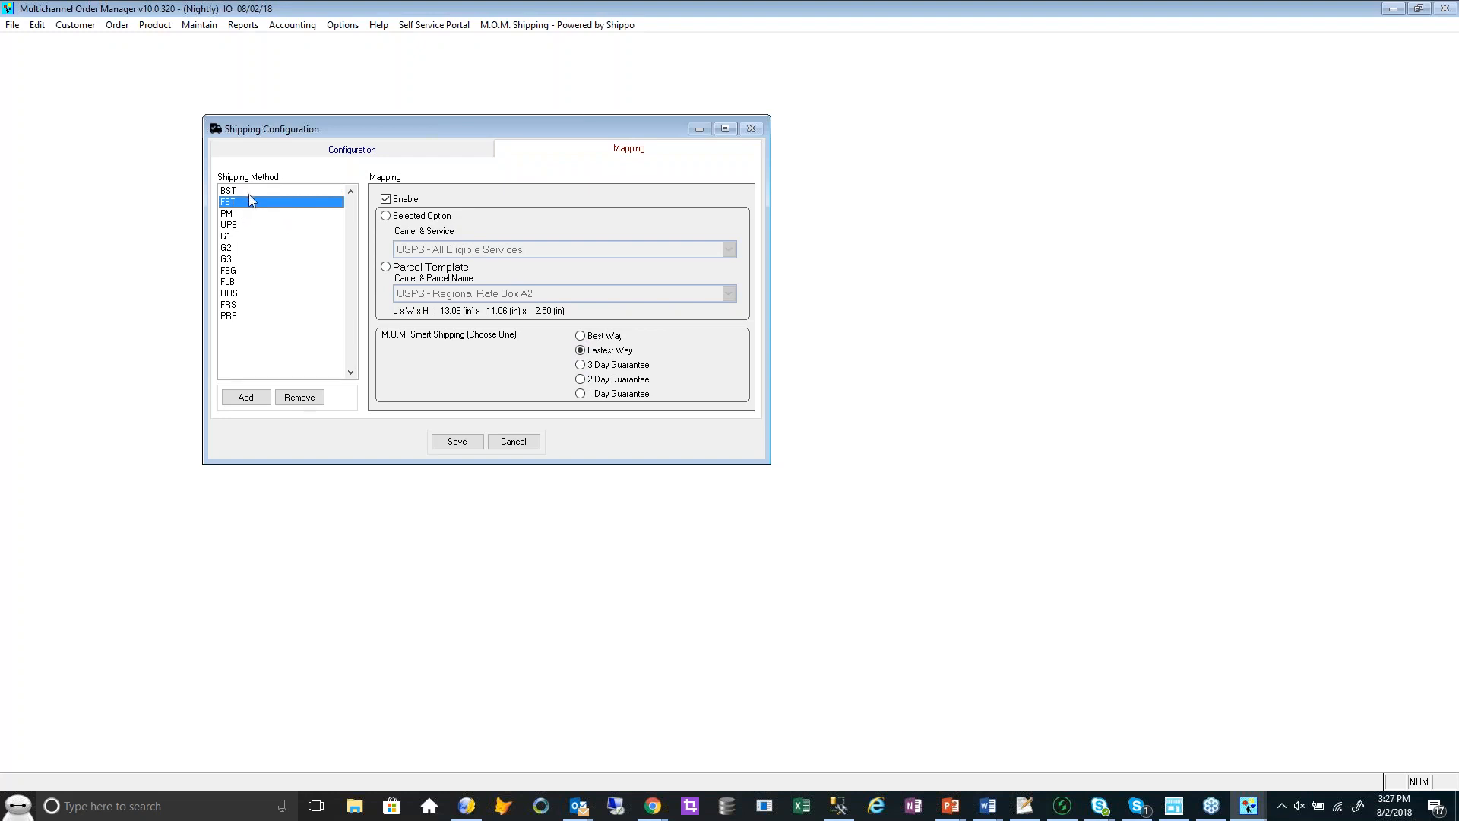
{"action": "left_click", "coordinate": [248, 193]}
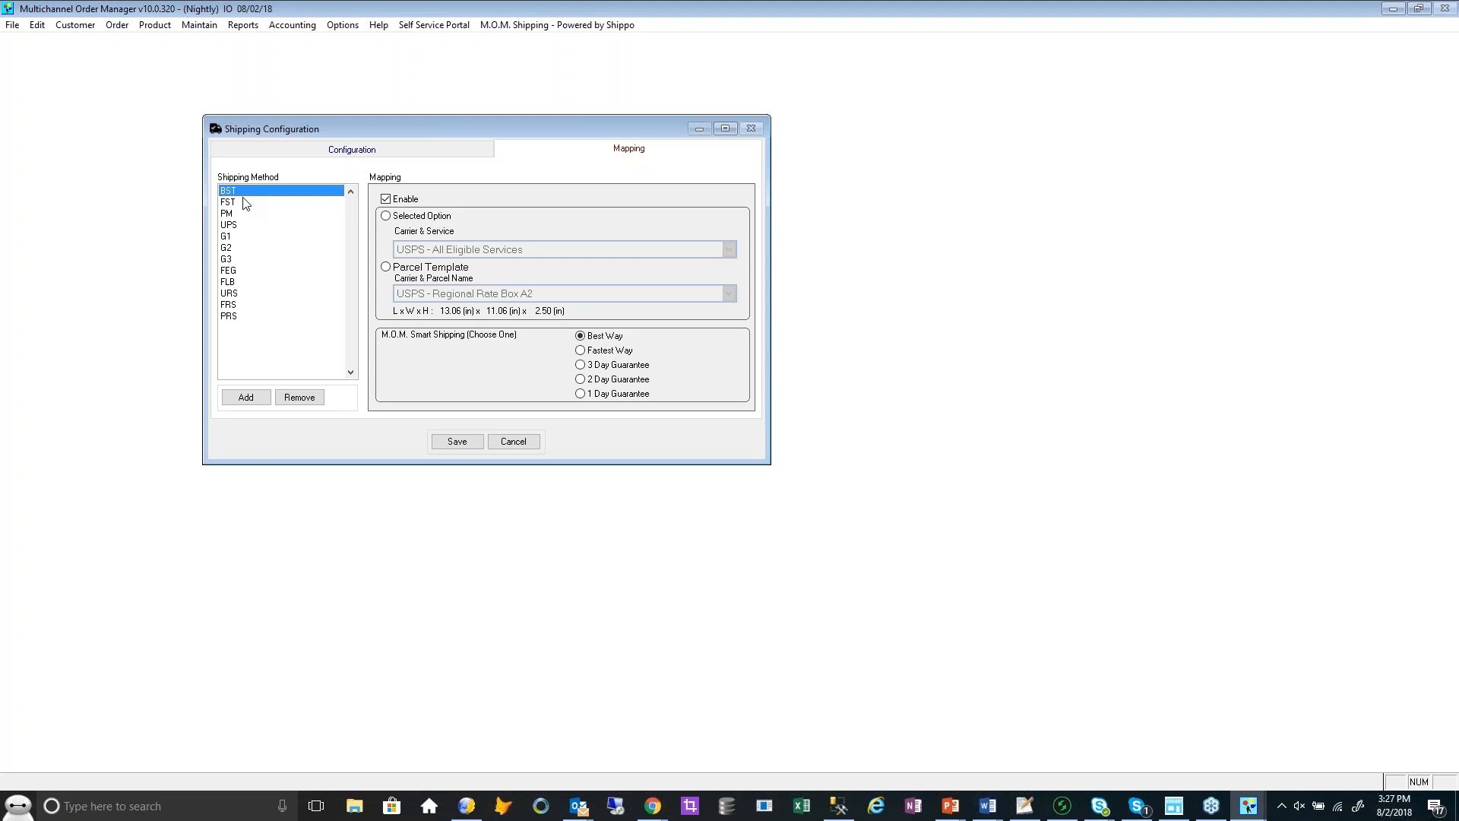
Review the G2 and G3 mappings and set the G1 shipping method to 1 Day Guarantee
{"action": "left_click", "coordinate": [235, 248]}
{"action": "left_click", "coordinate": [236, 260]}
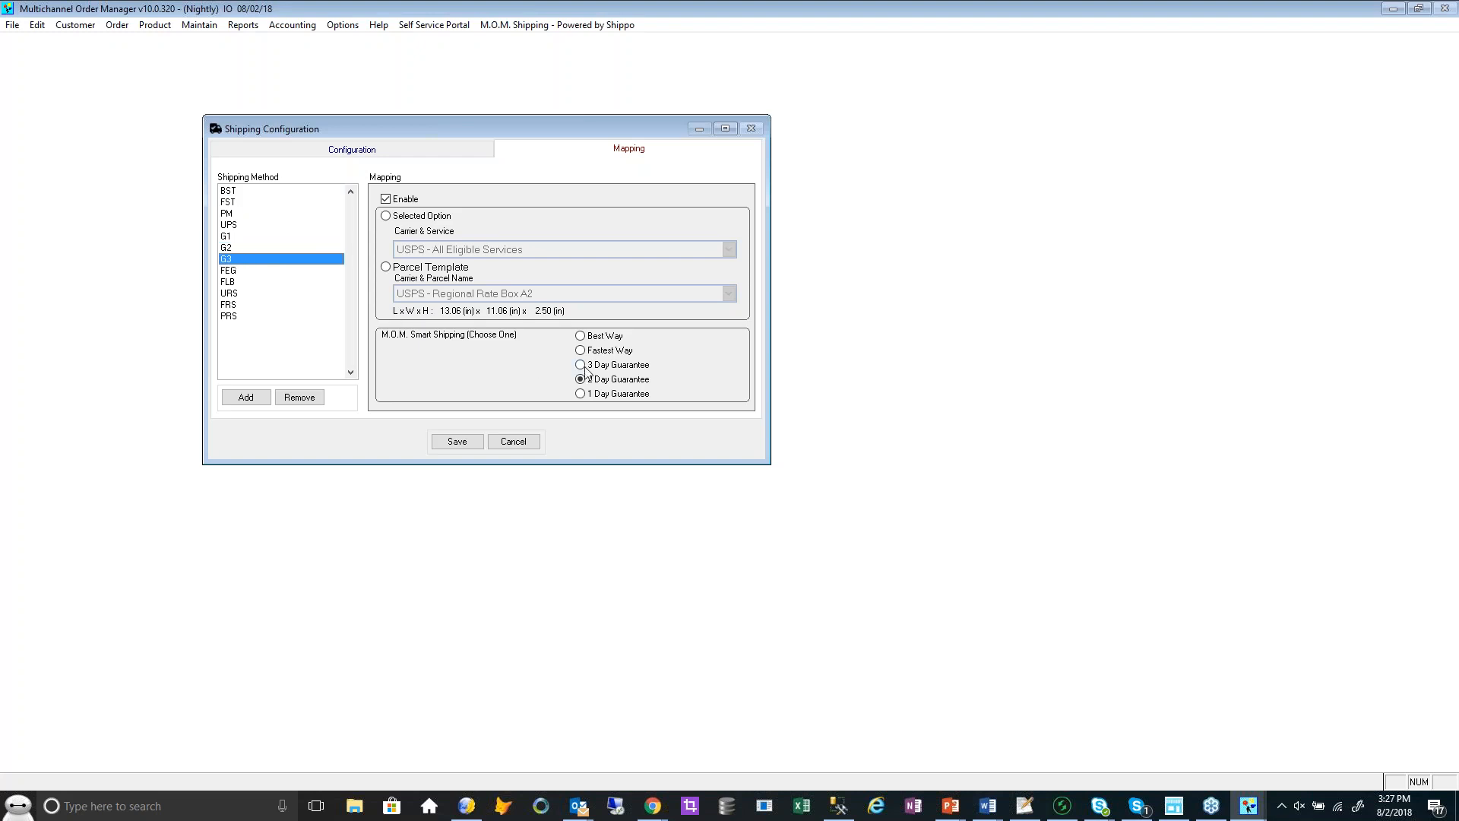
{"action": "left_click", "coordinate": [245, 248]}
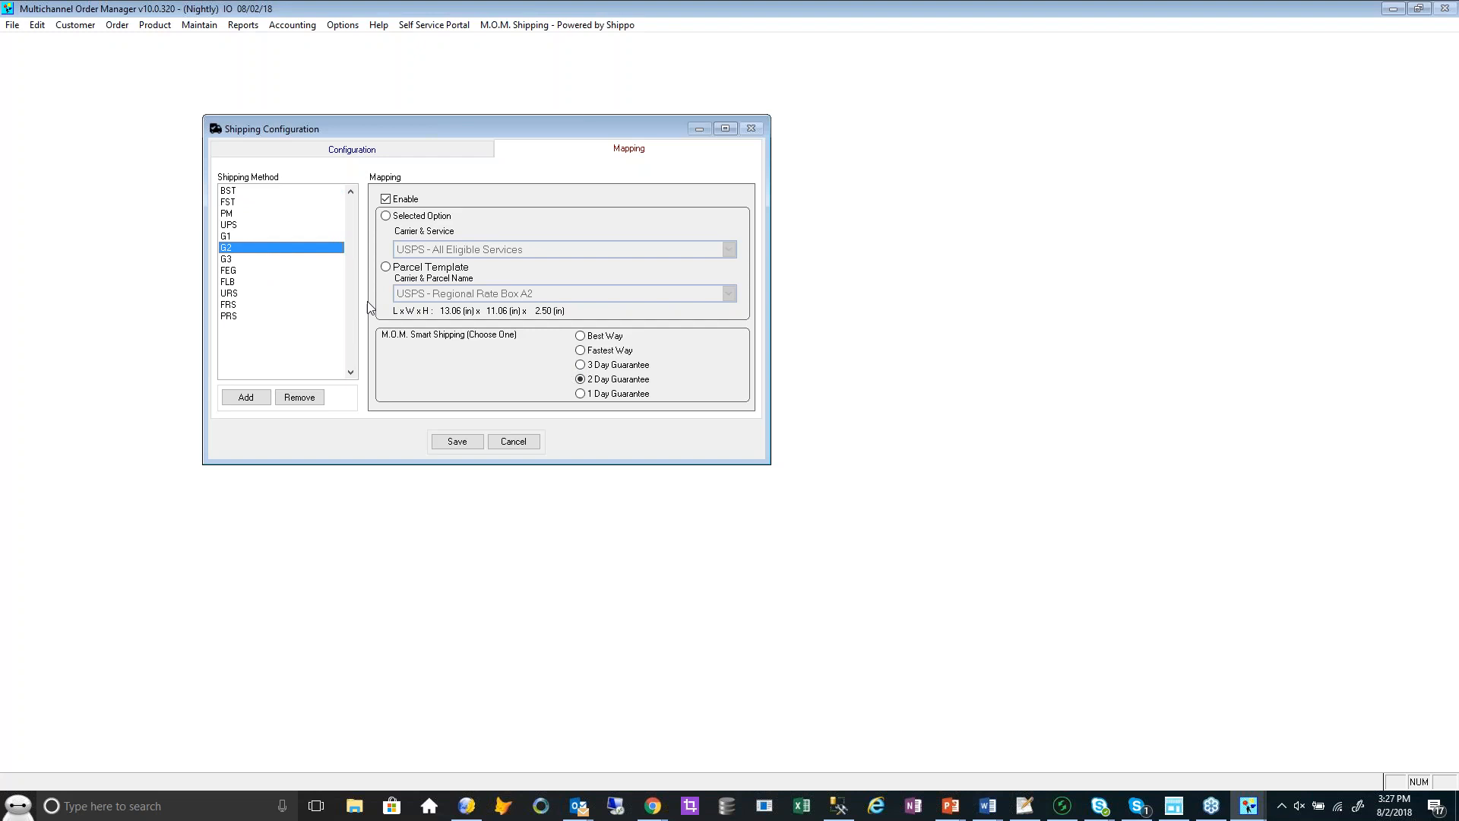
{"action": "left_click", "coordinate": [244, 236]}
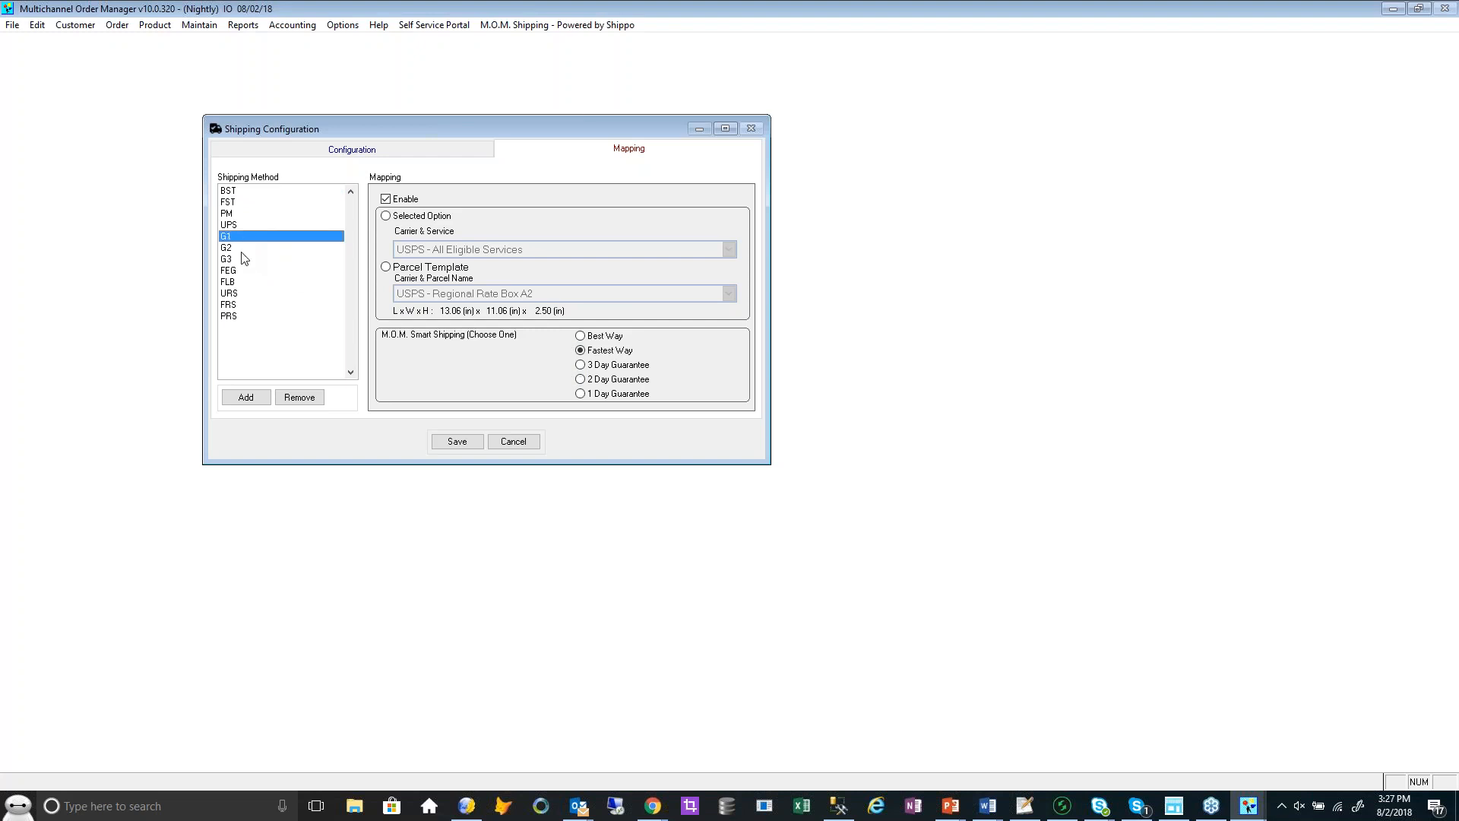
{"action": "left_click", "coordinate": [581, 393]}
{"action": "left_click", "coordinate": [237, 251]}
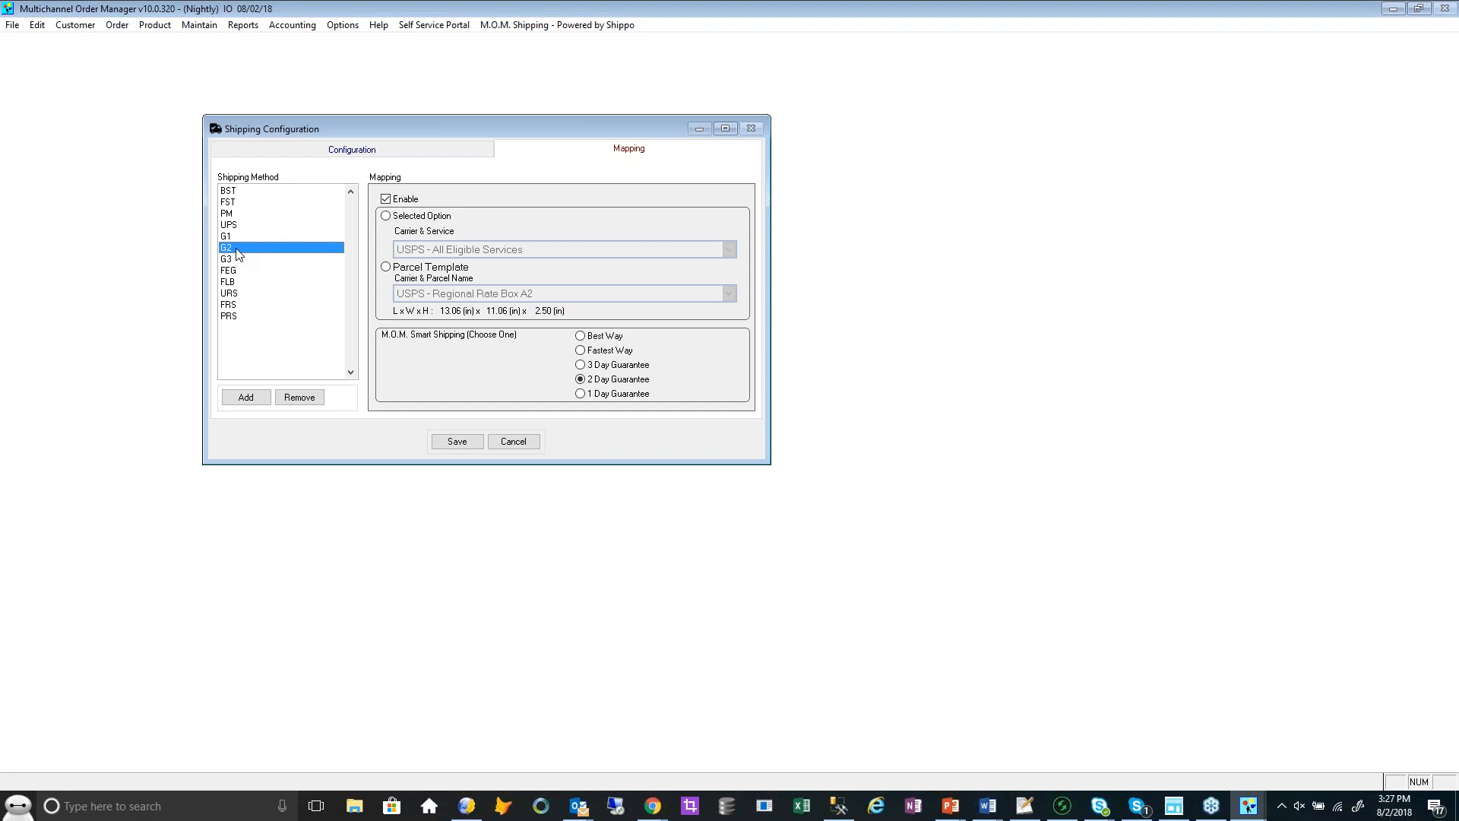
Examine the USPS parcel templates available for the FLB shipping method without changing its selection
{"action": "left_click", "coordinate": [231, 283]}
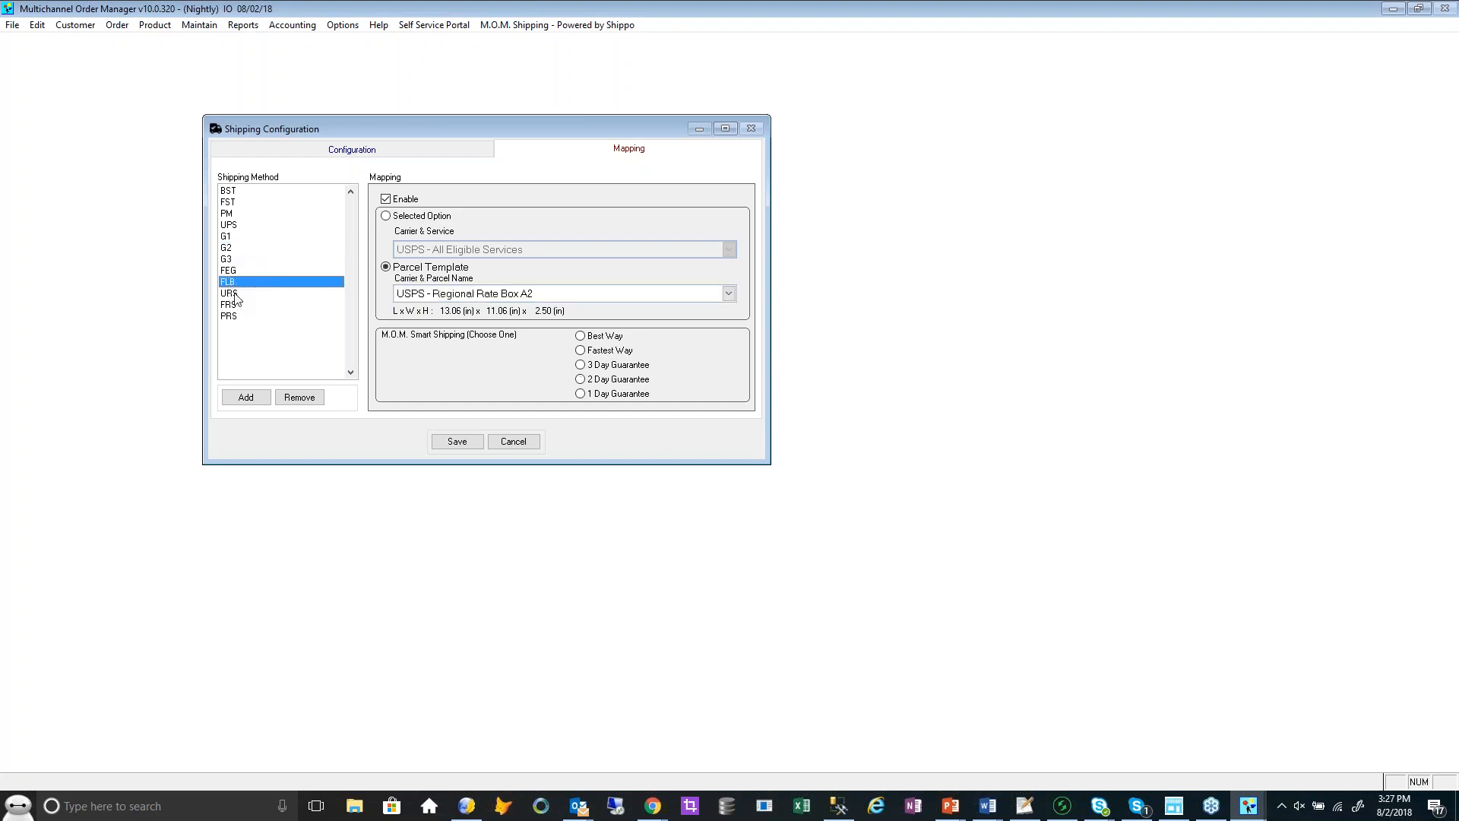
{"action": "left_click", "coordinate": [729, 300]}
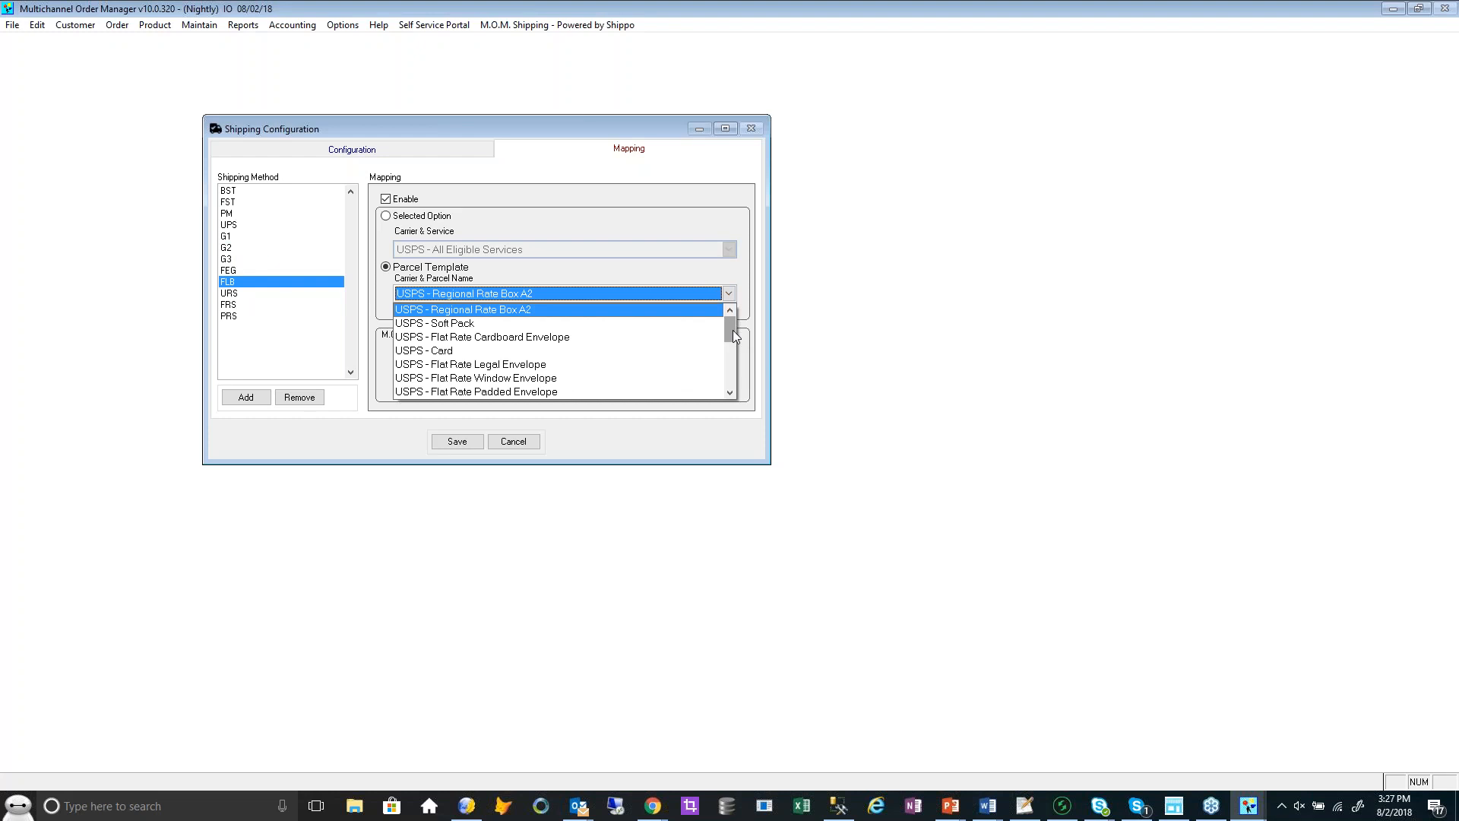
{"action": "left_click_drag", "start_coordinate": [731, 348], "coordinate": [731, 348]}
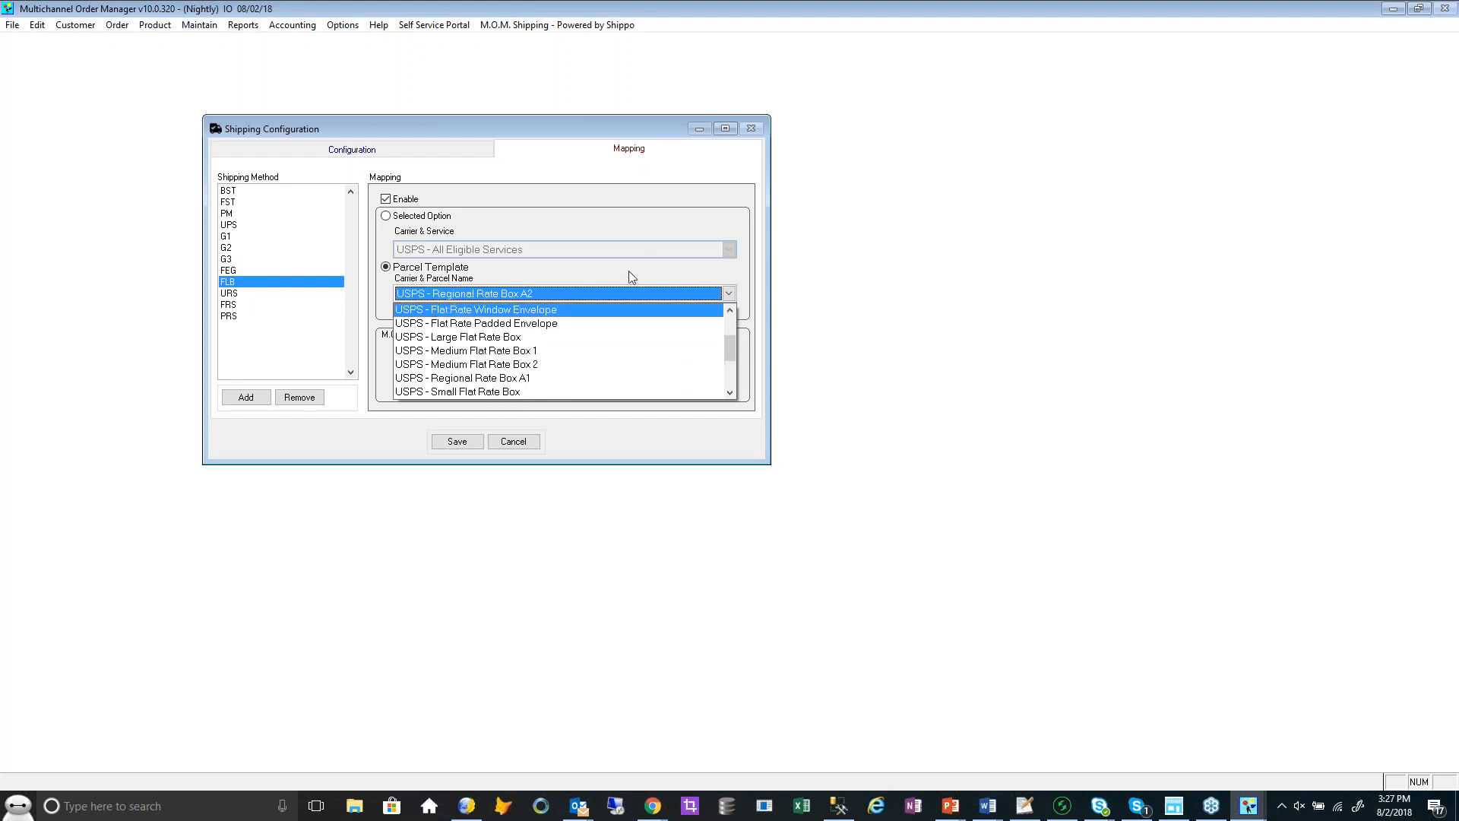
{"action": "left_click", "coordinate": [631, 272]}
Review the carrier services for the URS and FRS shipping methods, then save the shipping configuration
{"action": "left_click", "coordinate": [232, 293]}
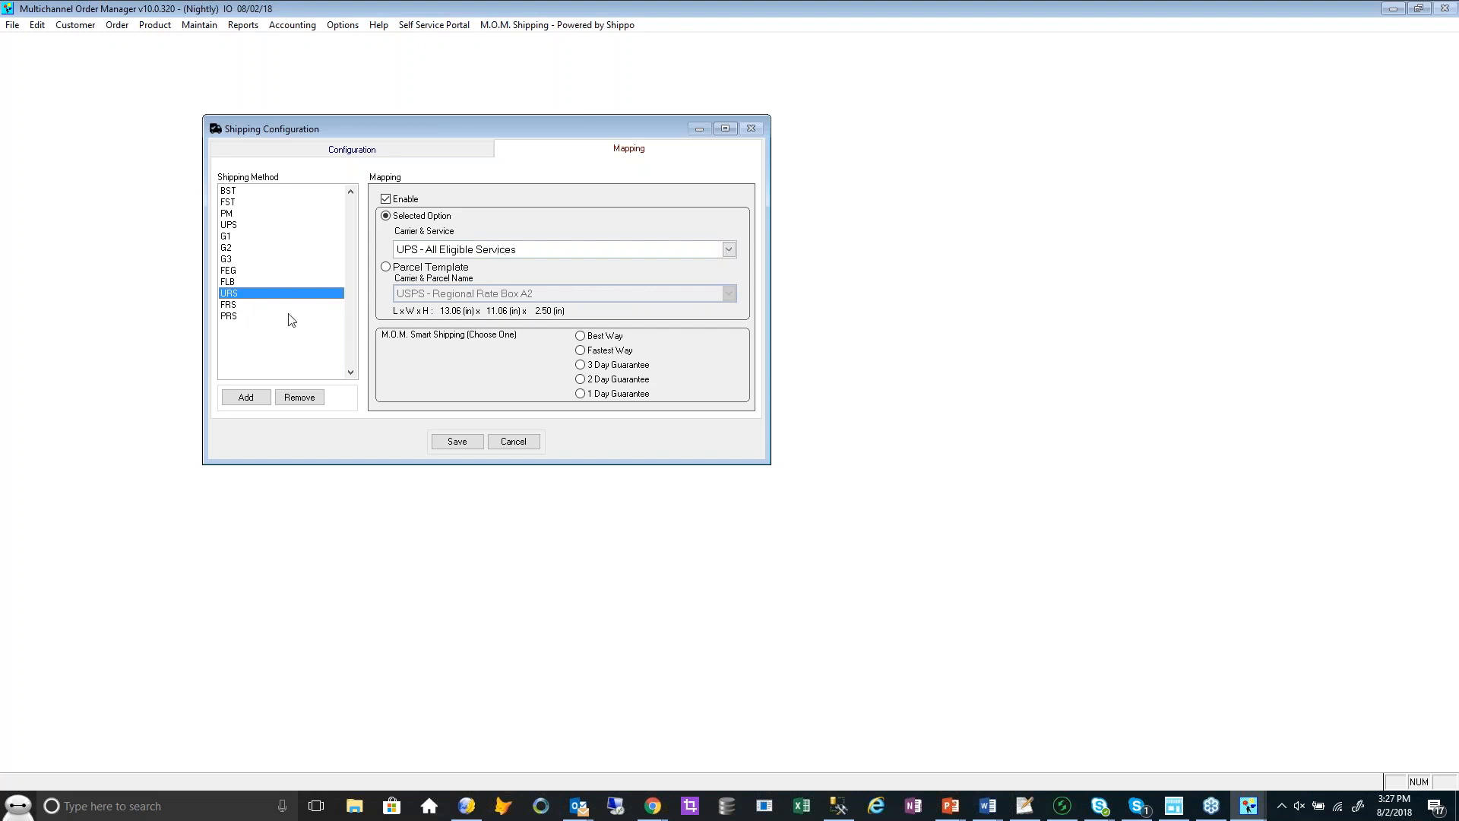
{"action": "left_click", "coordinate": [245, 306]}
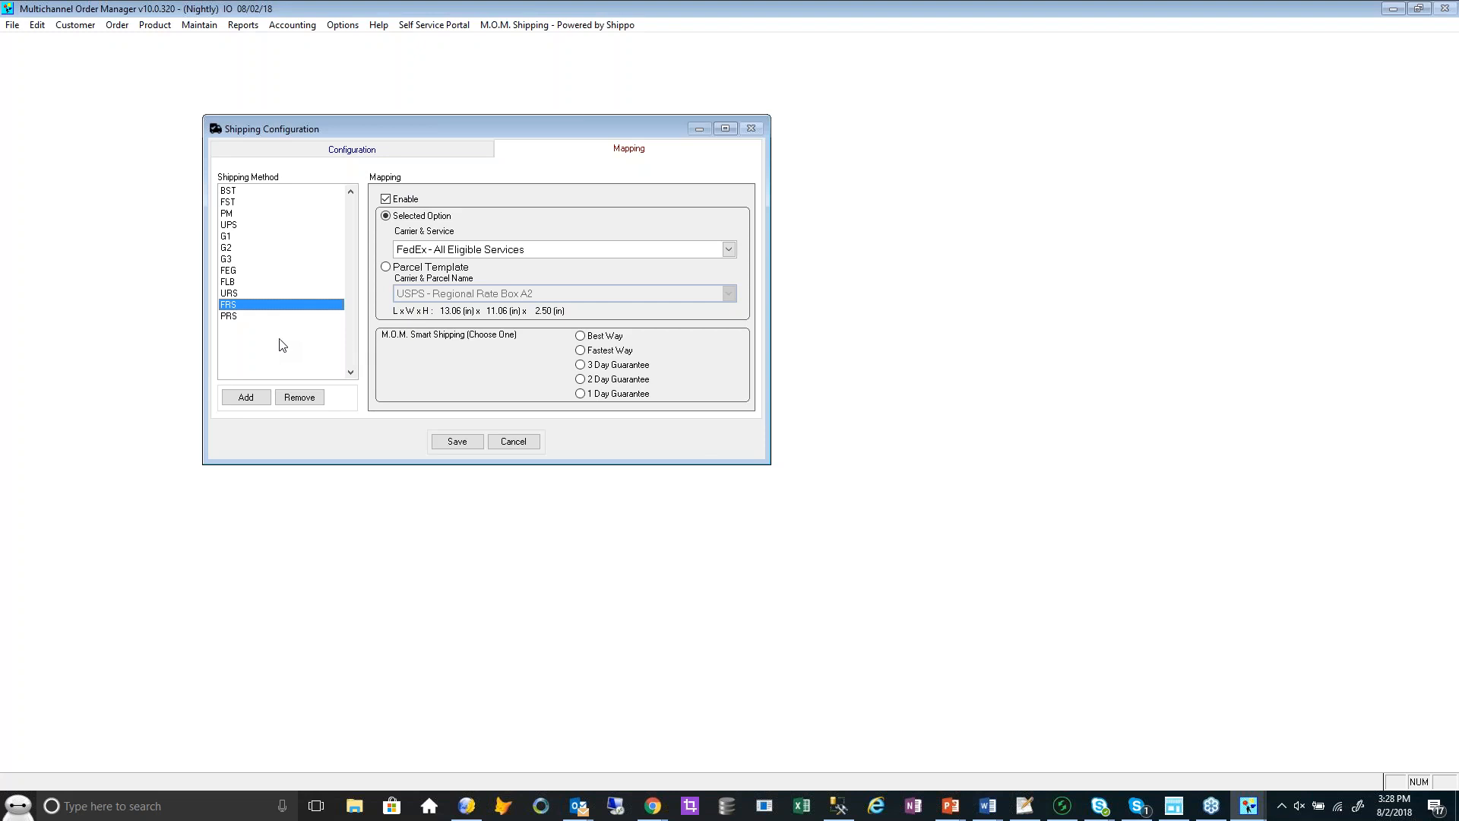
{"action": "left_click", "coordinate": [650, 251]}
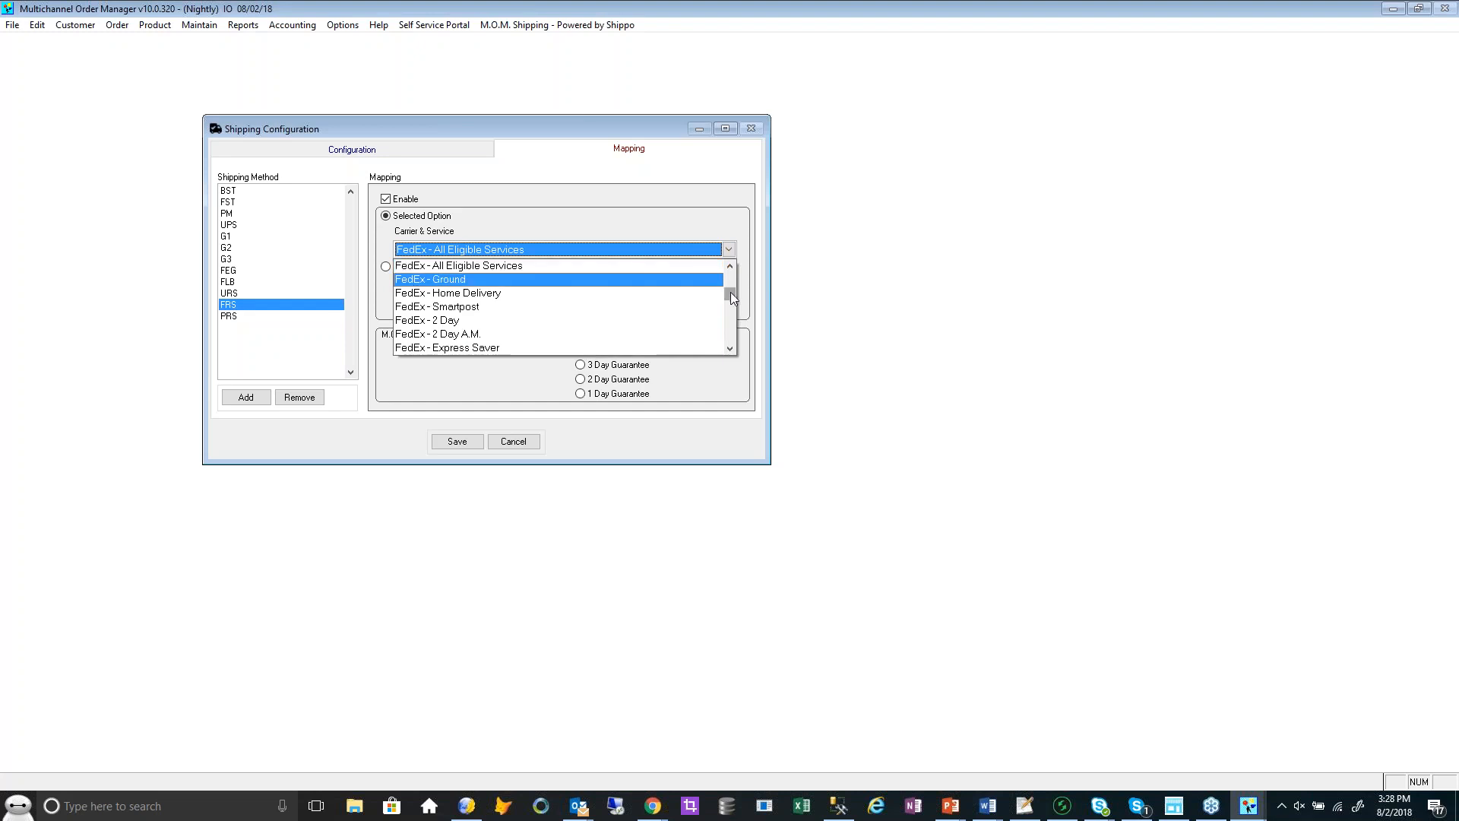
{"action": "left_click_drag", "start_coordinate": [725, 357], "coordinate": [726, 352]}
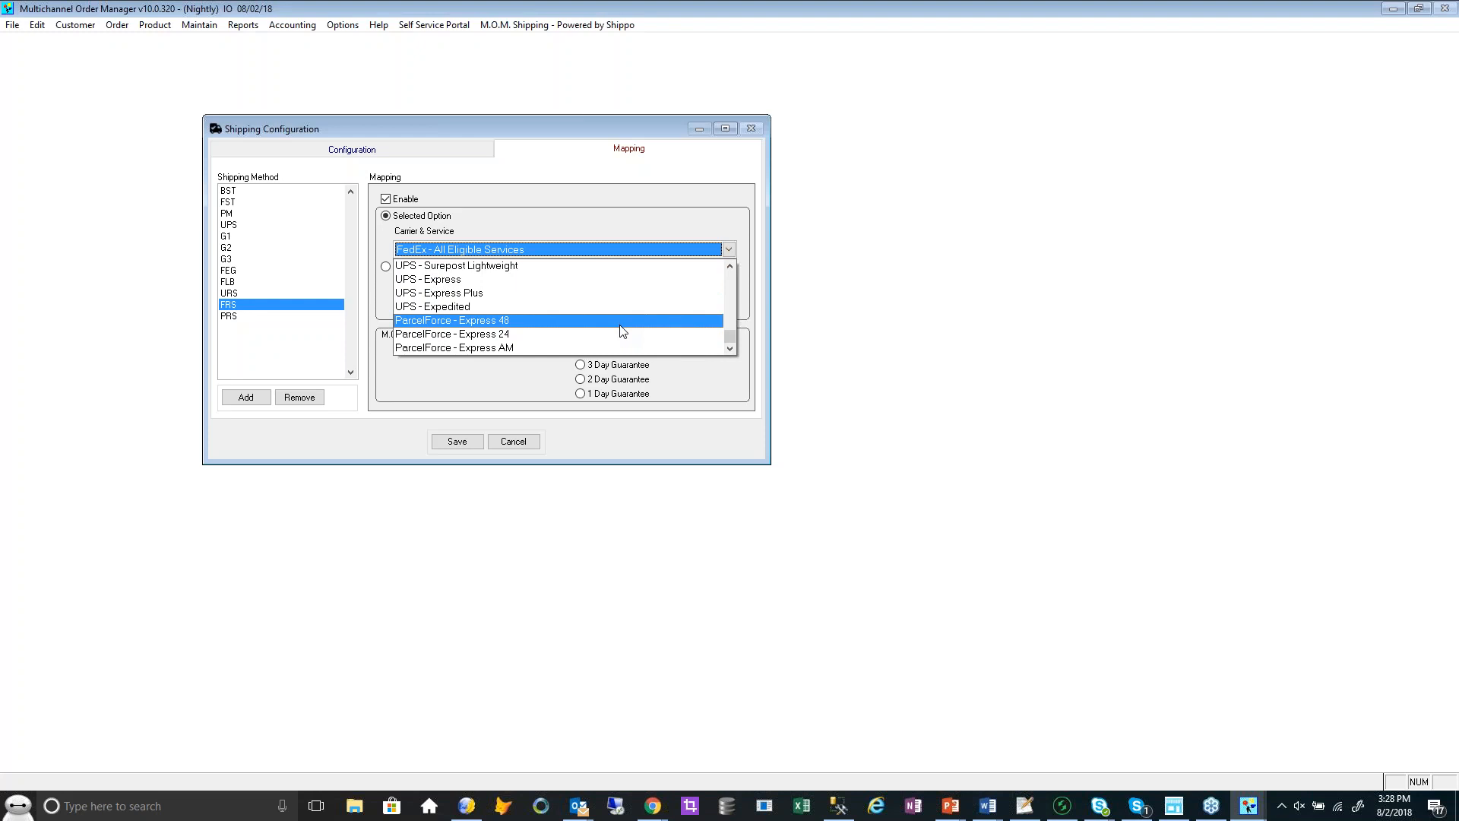
{"action": "left_click", "coordinate": [592, 205]}
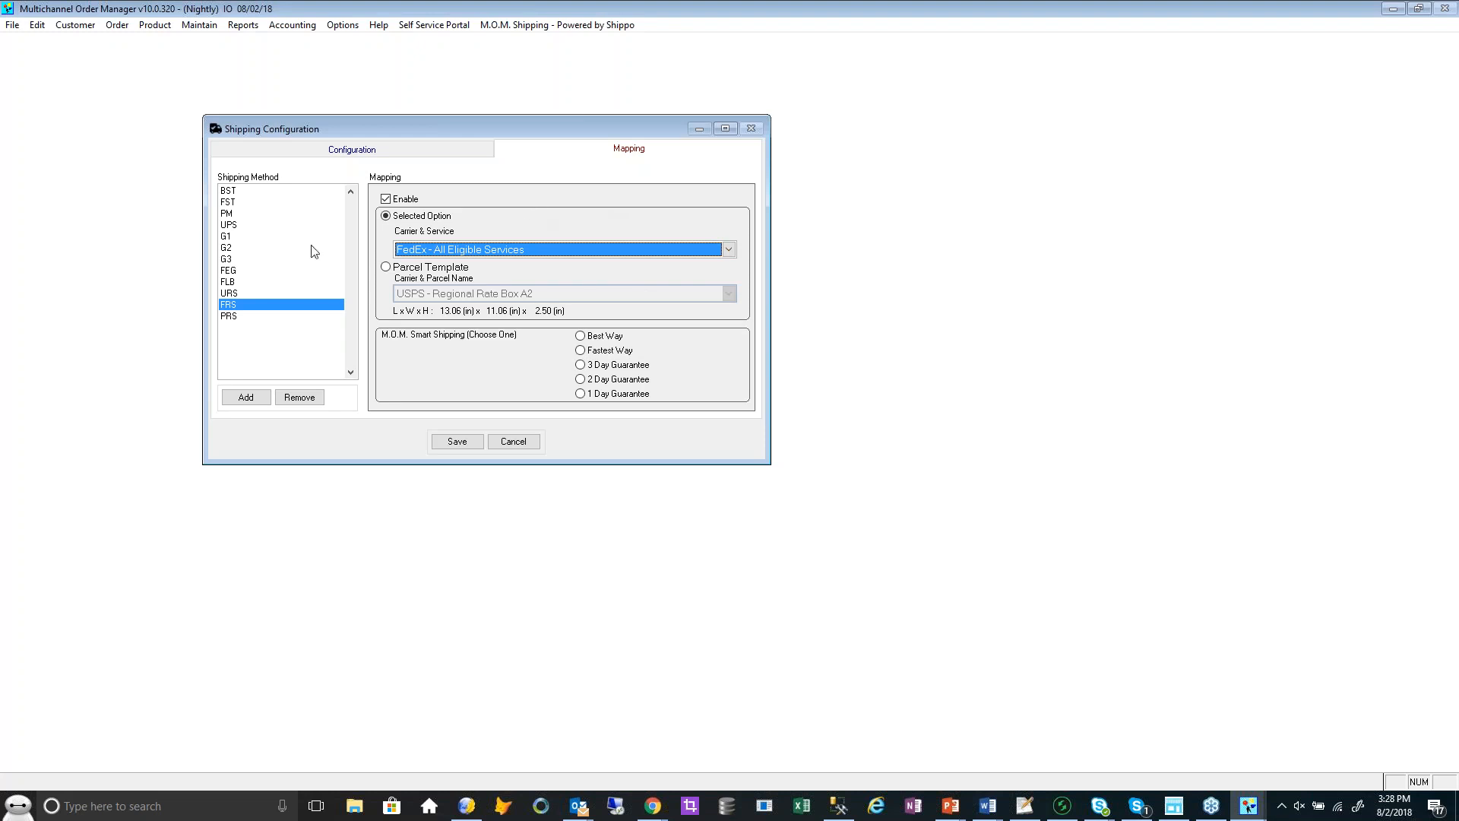
{"action": "left_click", "coordinate": [460, 446]}
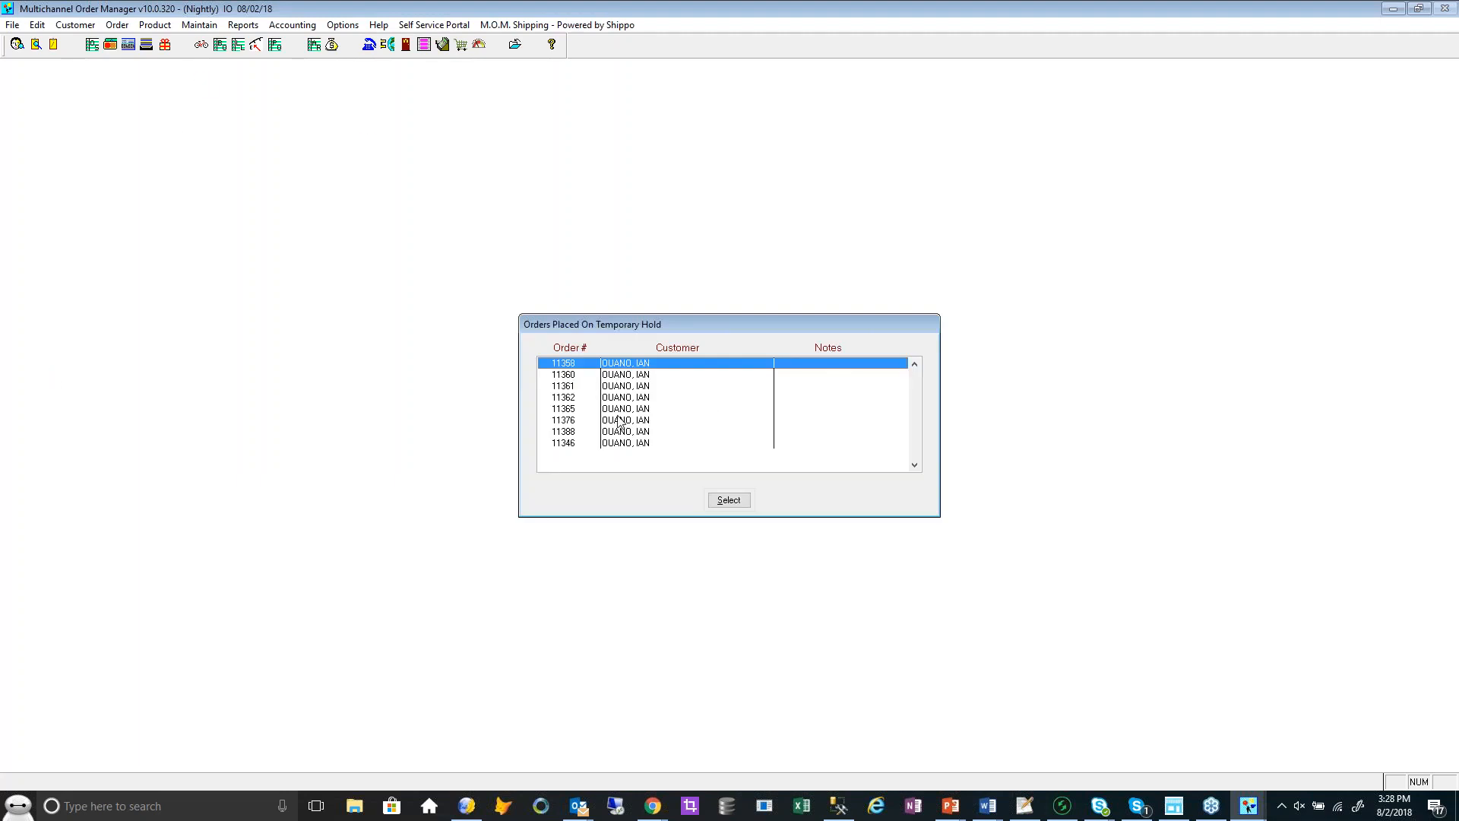
Add a call tag item to the last order on hold, using a 1 × 1 × 1 in, 1 lb box and UPS Ground, and save it
{"action": "left_click", "coordinate": [620, 444]}
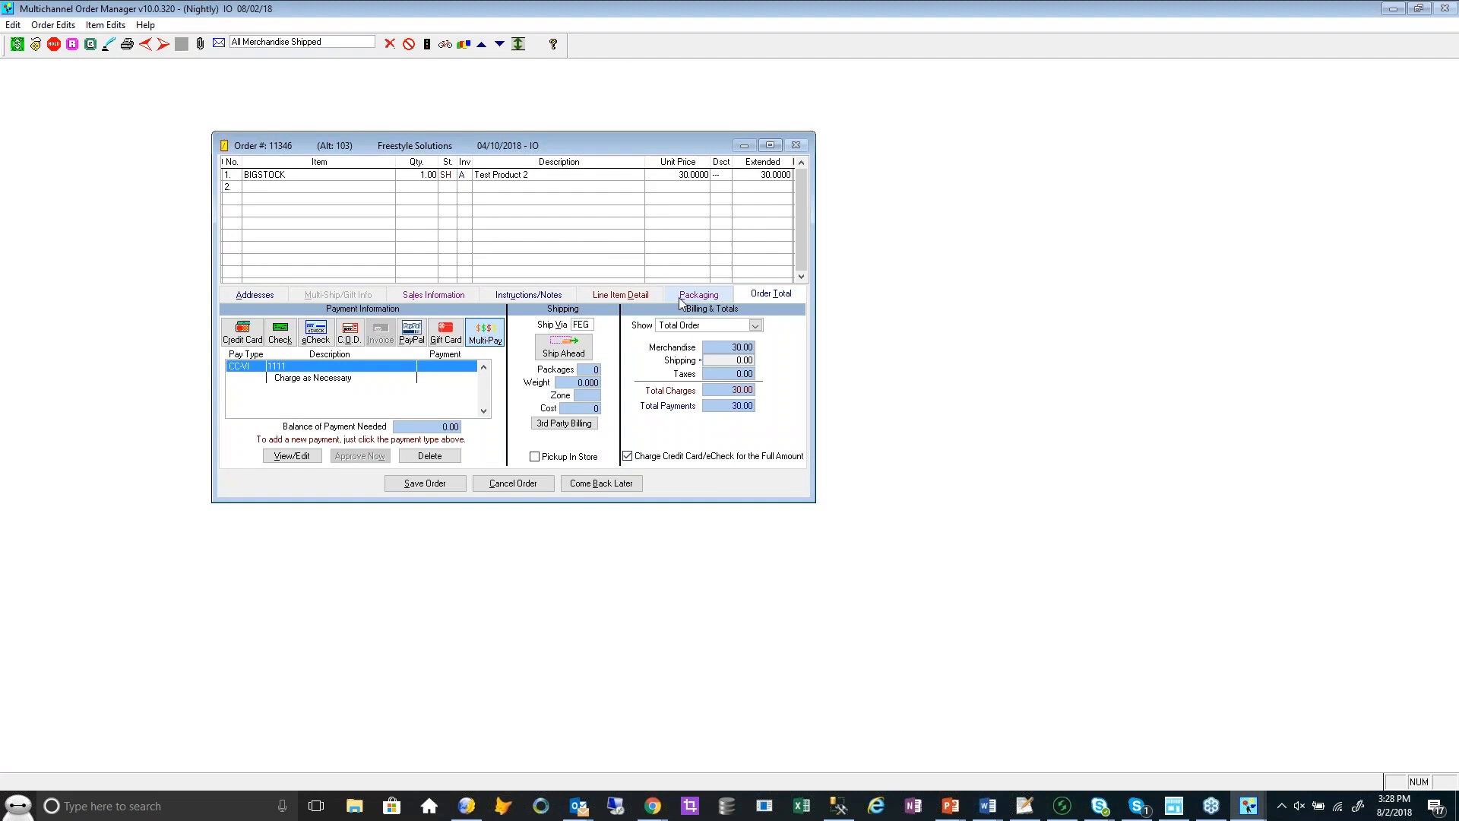
{"action": "left_click", "coordinate": [680, 300]}
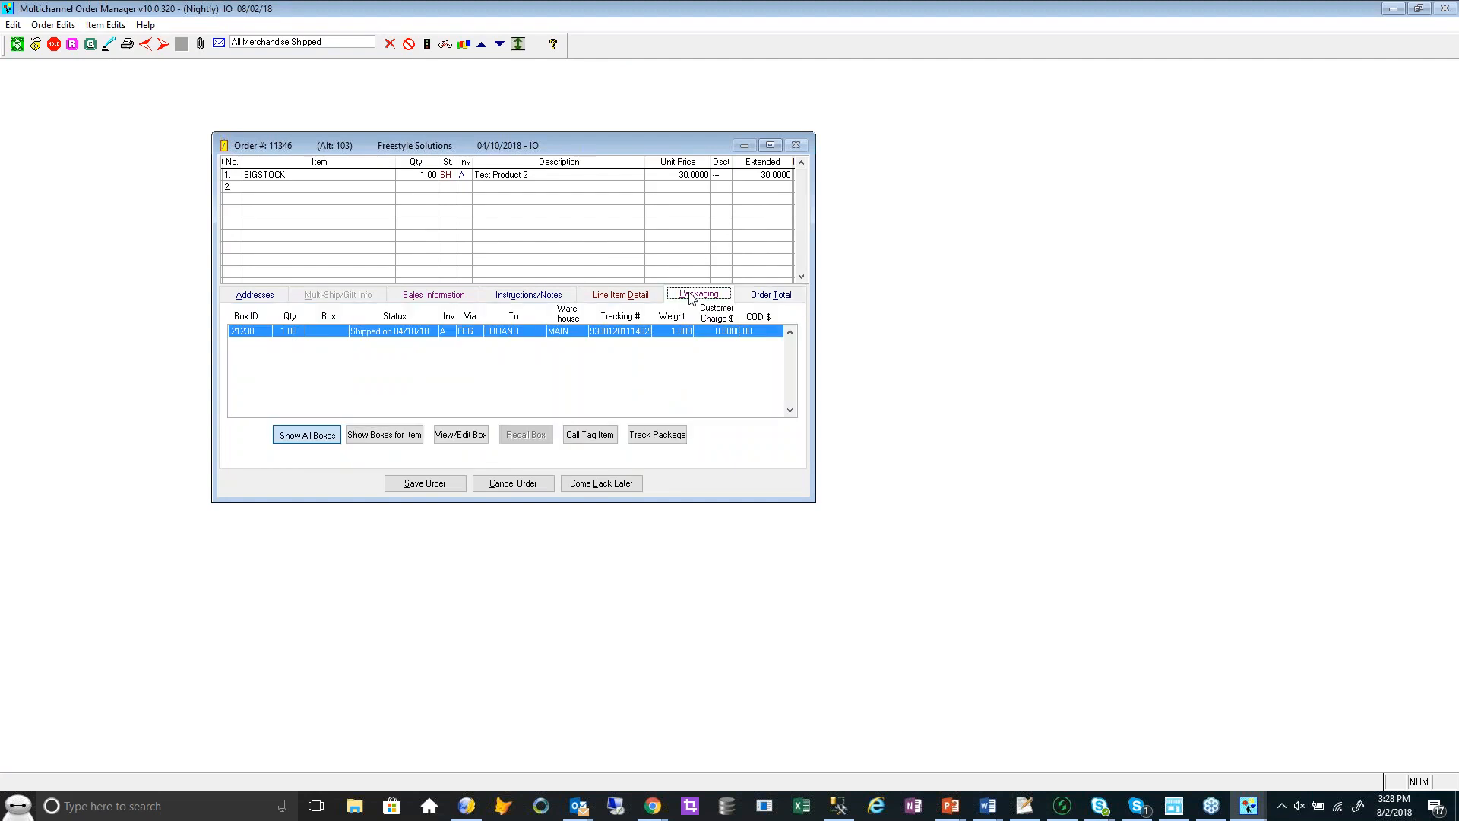
{"action": "left_click", "coordinate": [598, 439]}
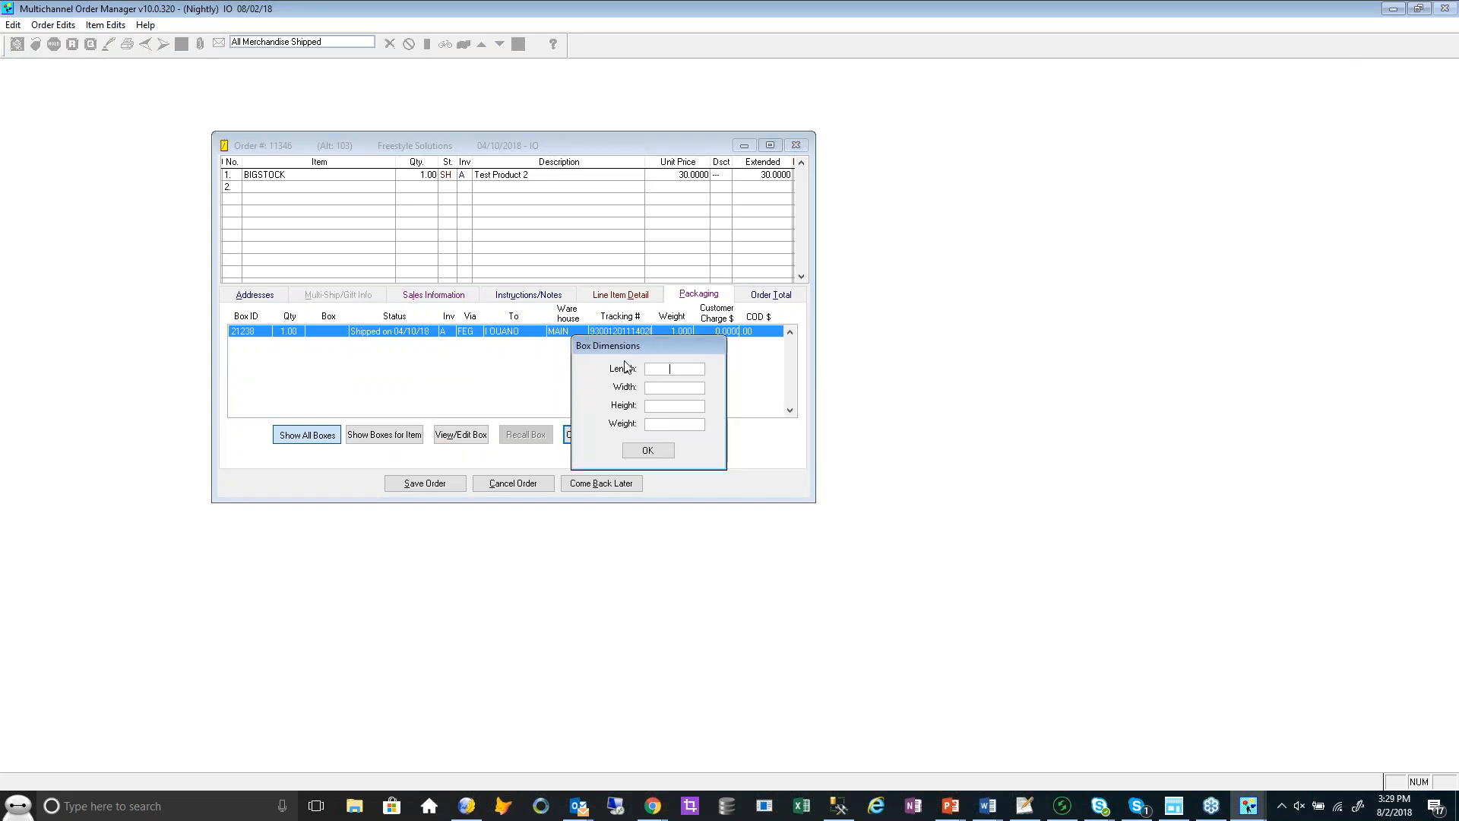
{"action": "key", "text": "Tab"}
{"action": "type", "text": "1"}
{"action": "key", "text": "Tab"}
{"action": "type", "text": "1"}
{"action": "key", "text": "Tab"}
{"action": "left_click", "coordinate": [648, 451]}
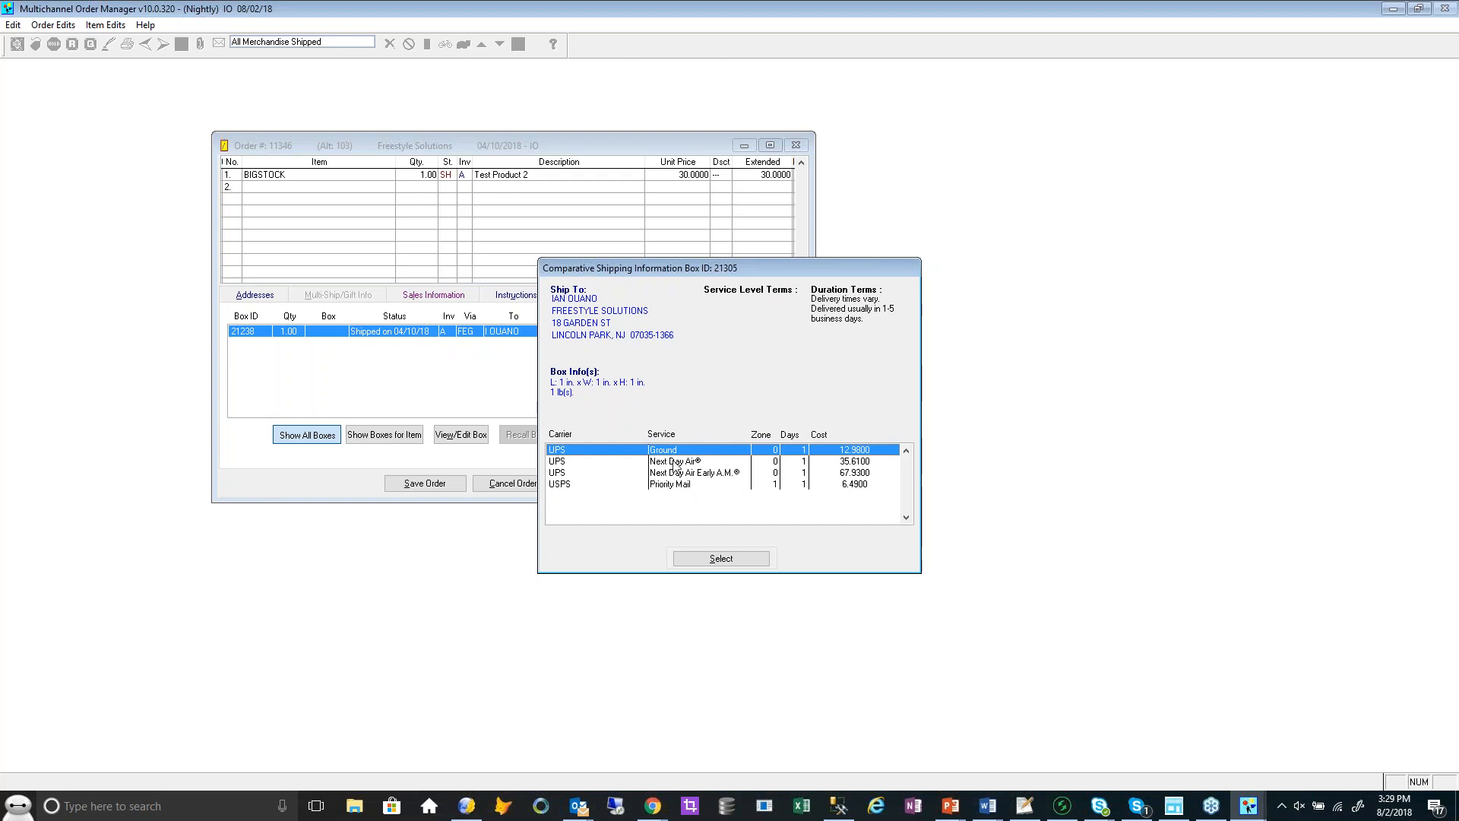
{"action": "left_click", "coordinate": [714, 559]}
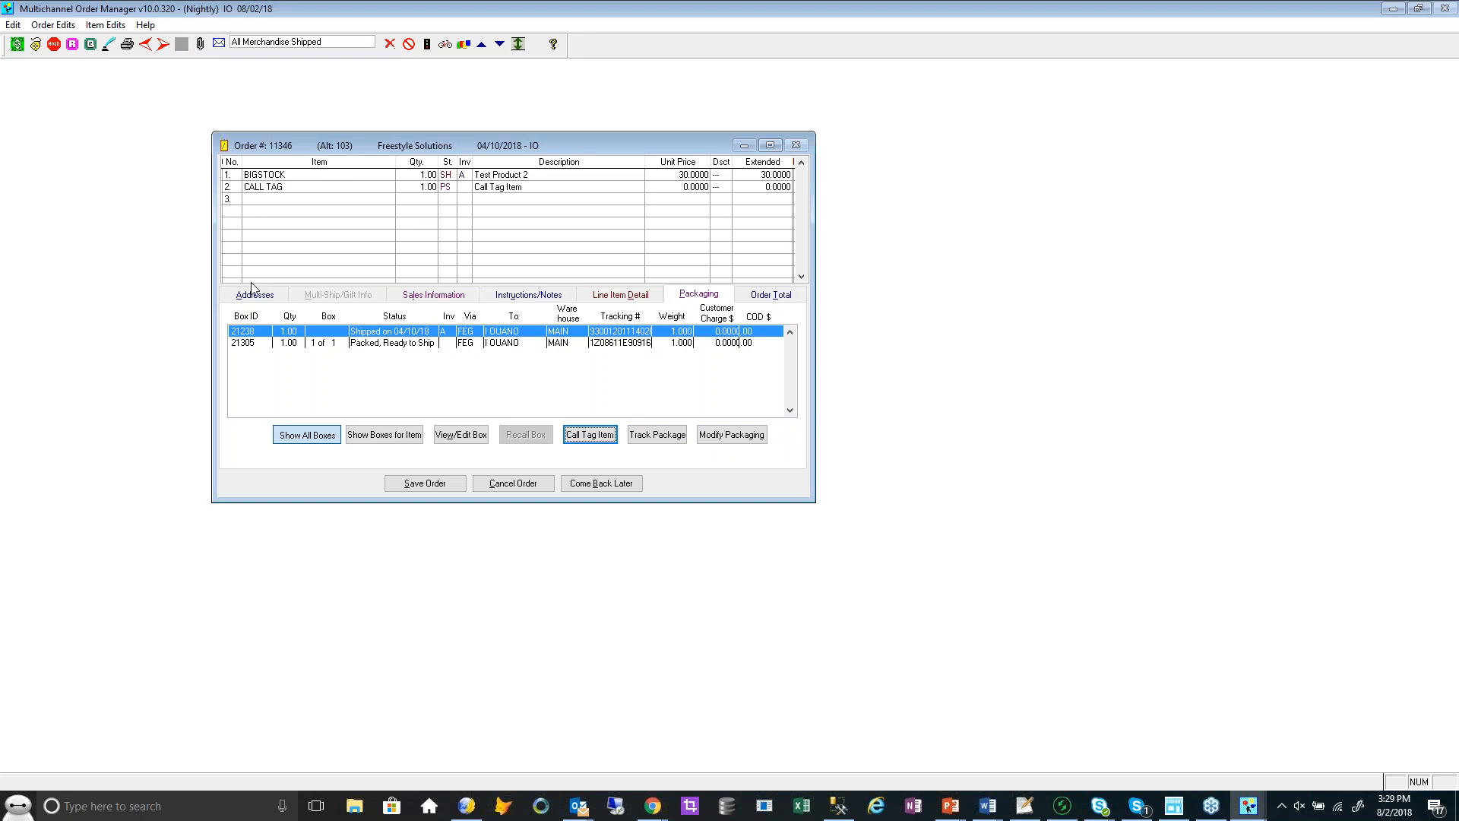
{"action": "left_click", "coordinate": [424, 490]}
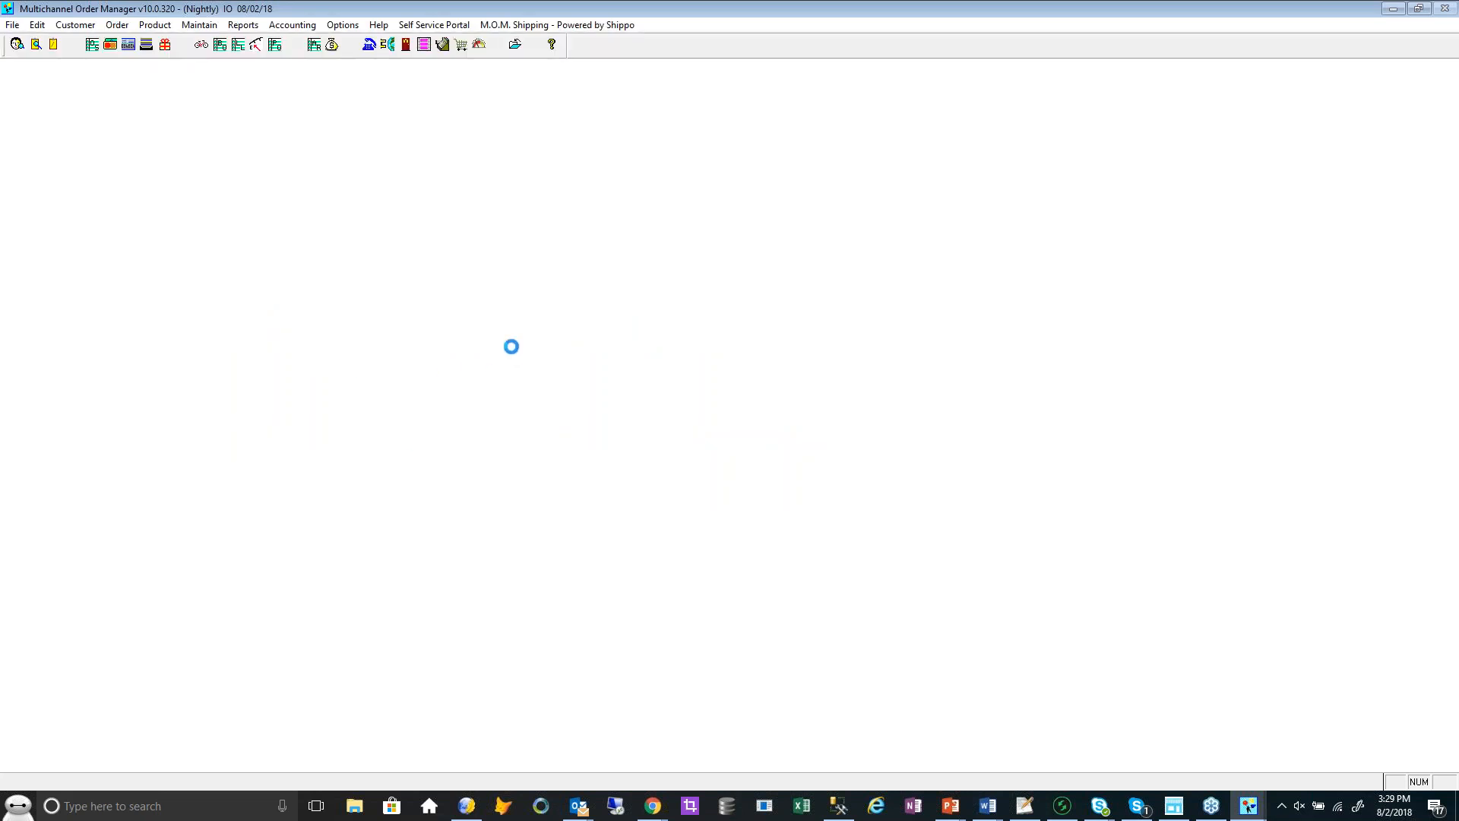
Open the held order for the Galaxy backpacking tent and track its package on the UPS website
{"action": "left_click", "coordinate": [604, 434]}
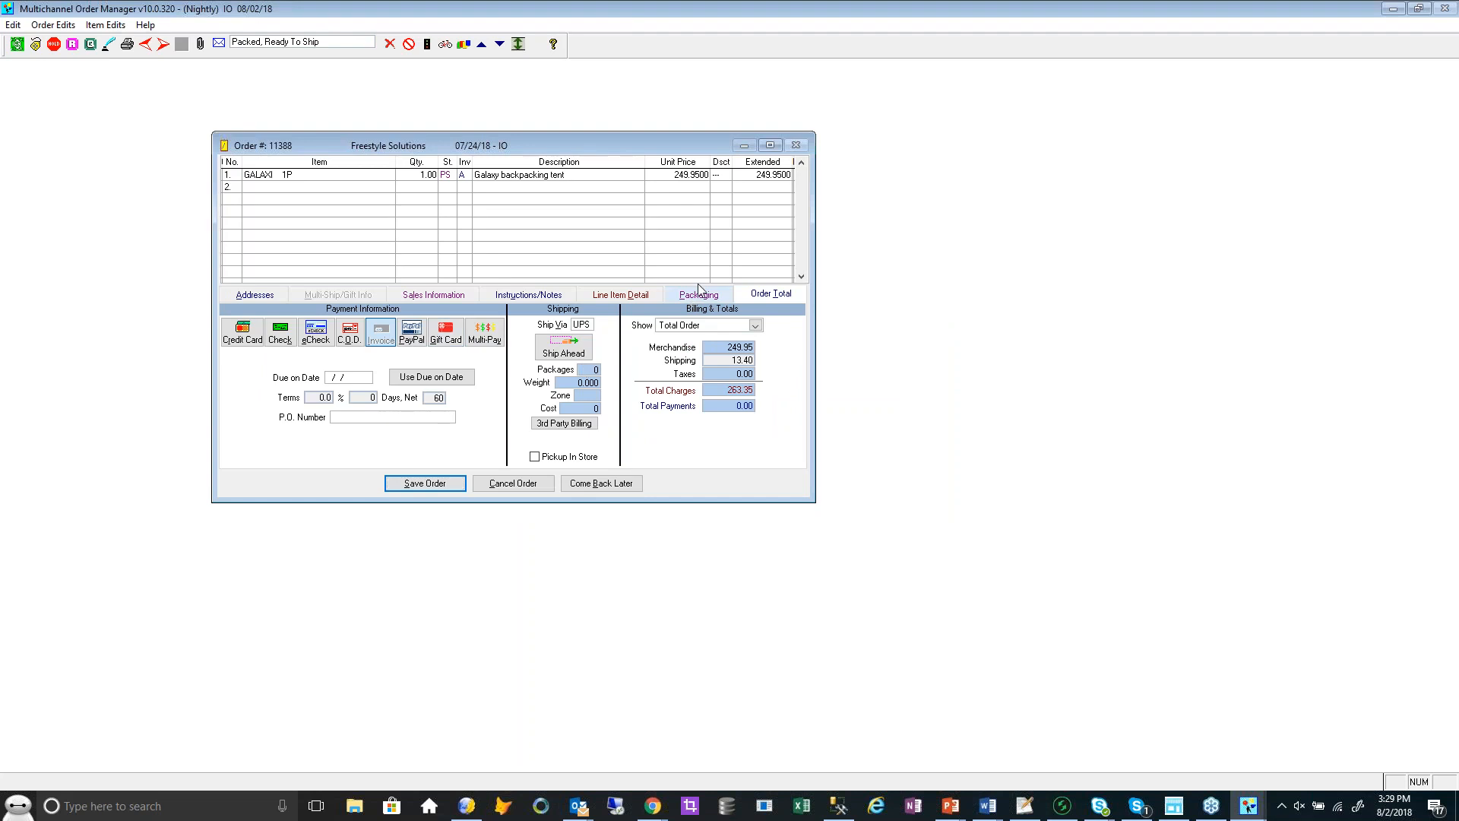
{"action": "left_click", "coordinate": [699, 294]}
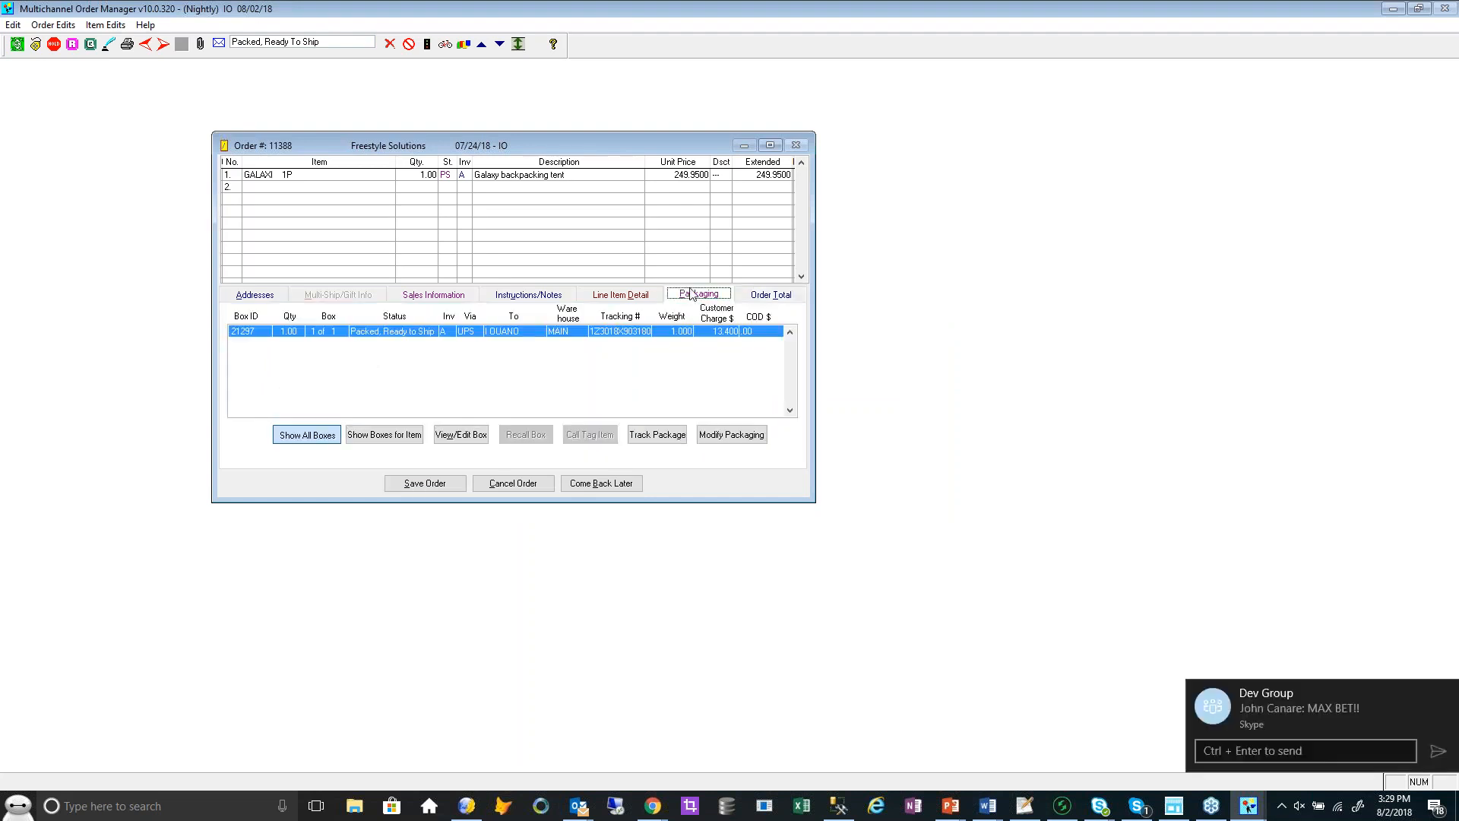
{"action": "left_click", "coordinate": [1446, 692]}
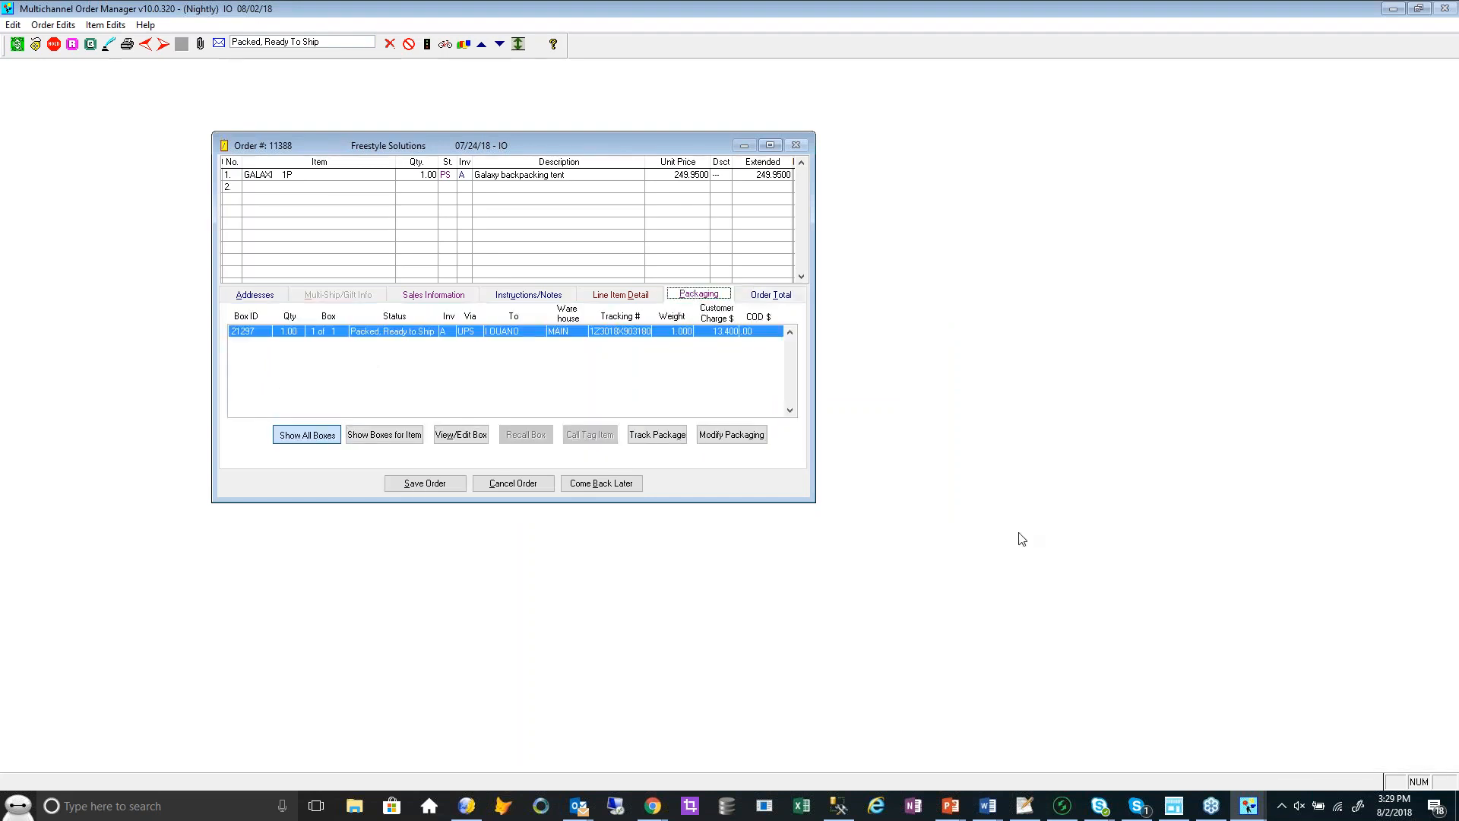
{"action": "left_click", "coordinate": [652, 438]}
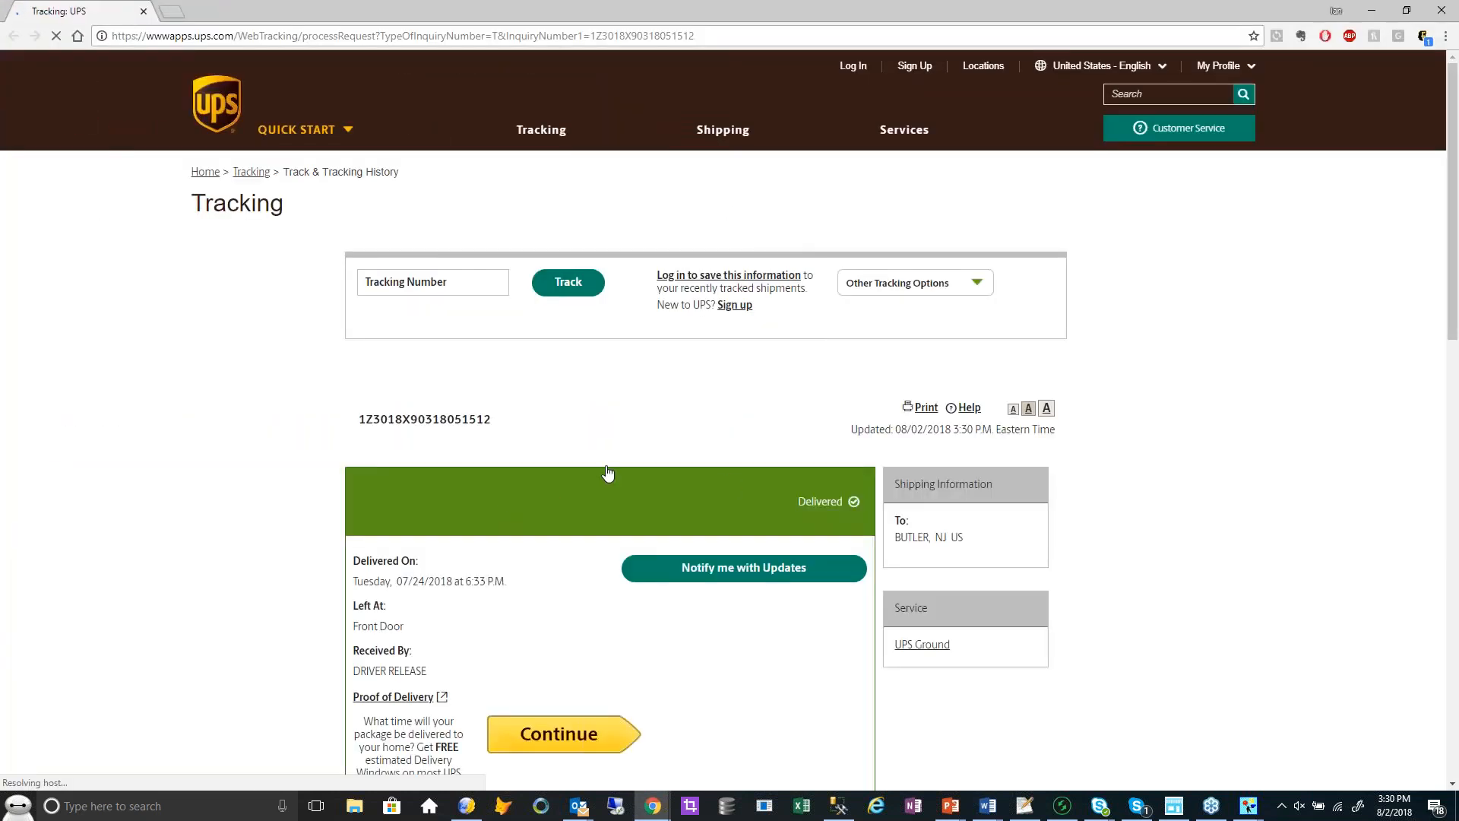
Expand the shipment progress on the UPS tracking page and examine the package's delivery history
{"action": "scroll", "coordinate": [604, 460], "scroll_direction": "down", "scroll_amount": 2}
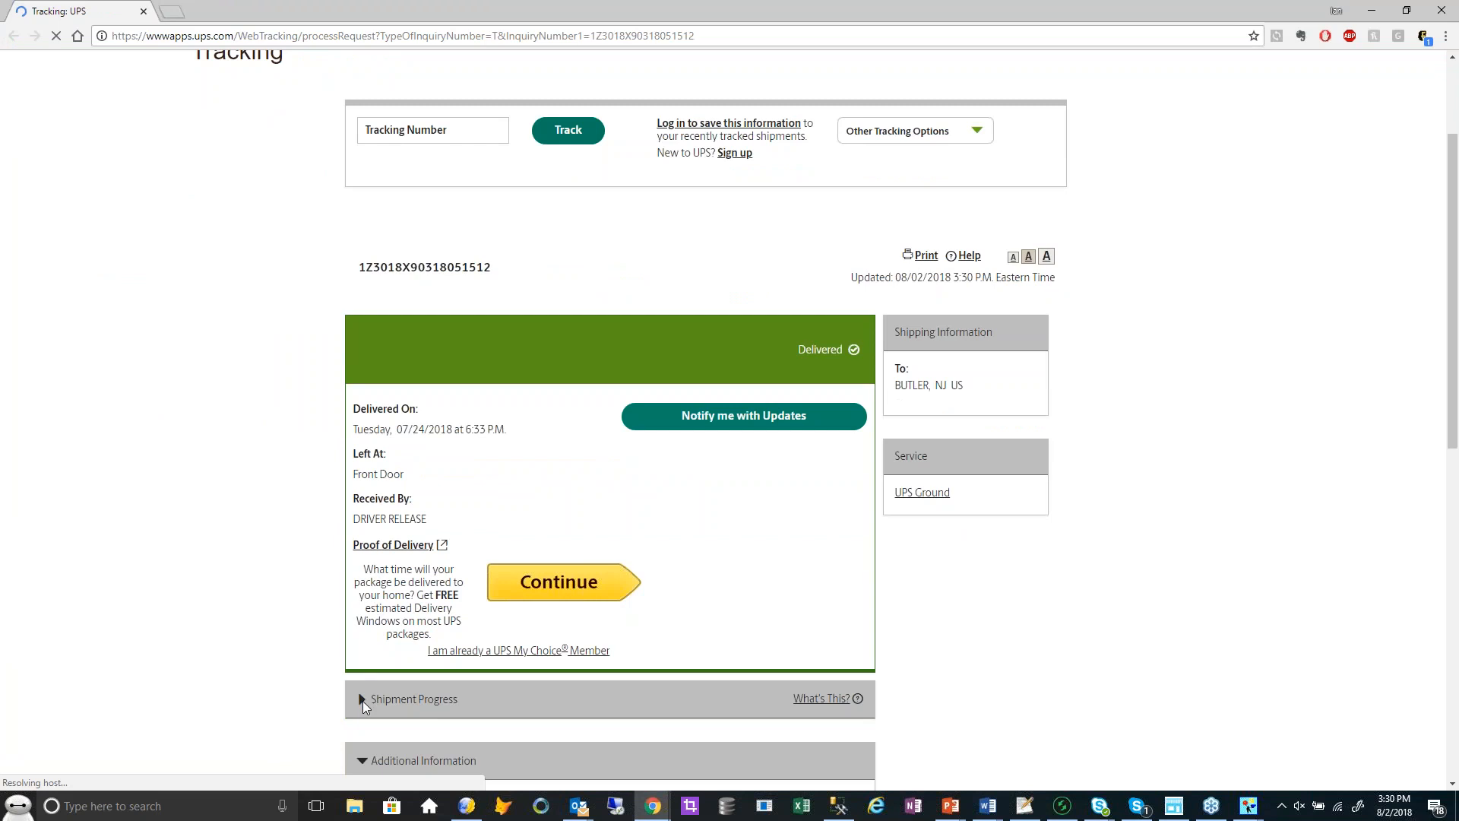
{"action": "scroll", "coordinate": [359, 699], "scroll_direction": "down", "scroll_amount": 3}
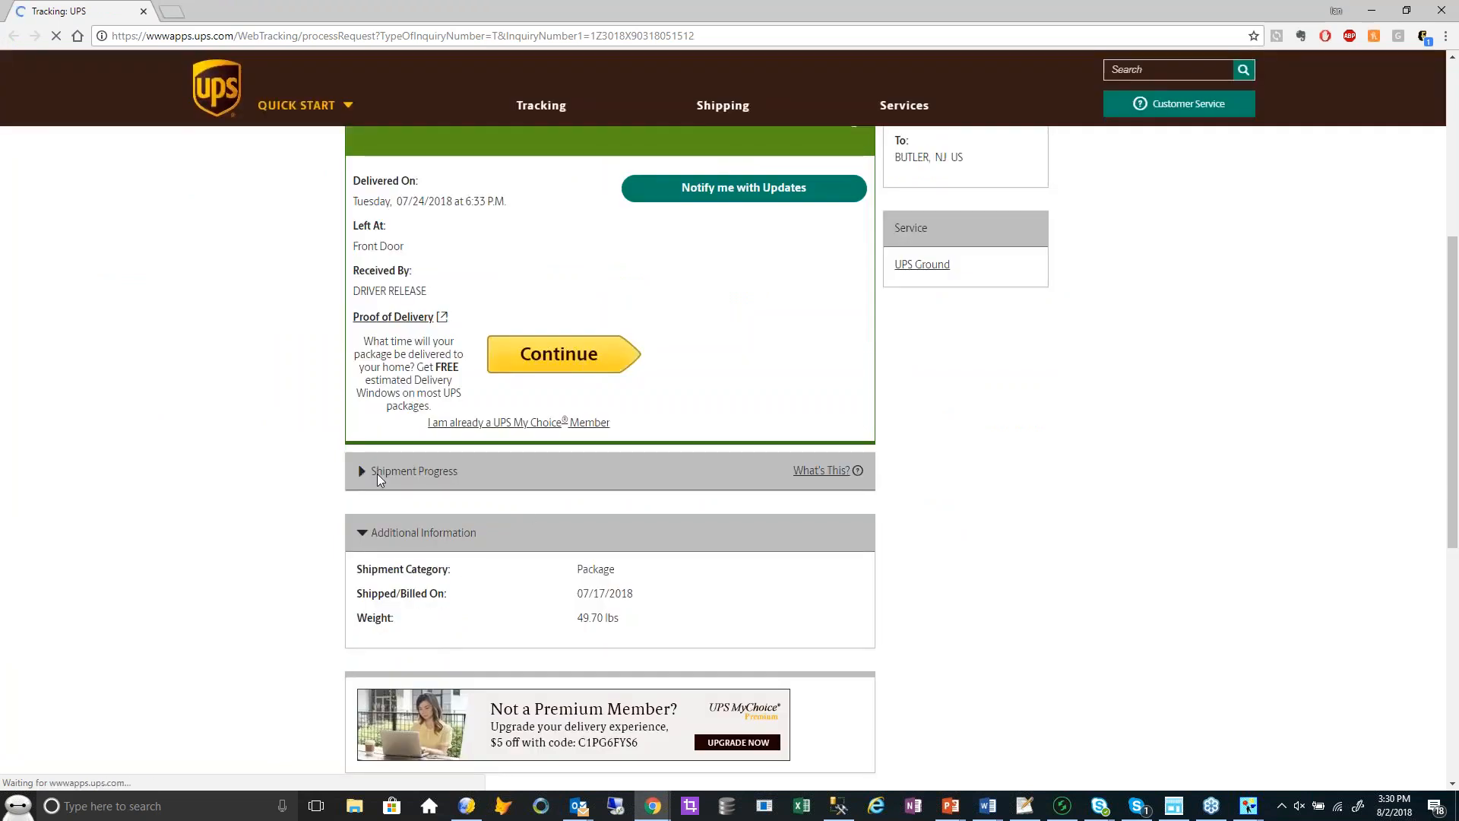
{"action": "left_click", "coordinate": [377, 472]}
{"action": "scroll", "coordinate": [666, 575], "scroll_direction": "down", "scroll_amount": 3}
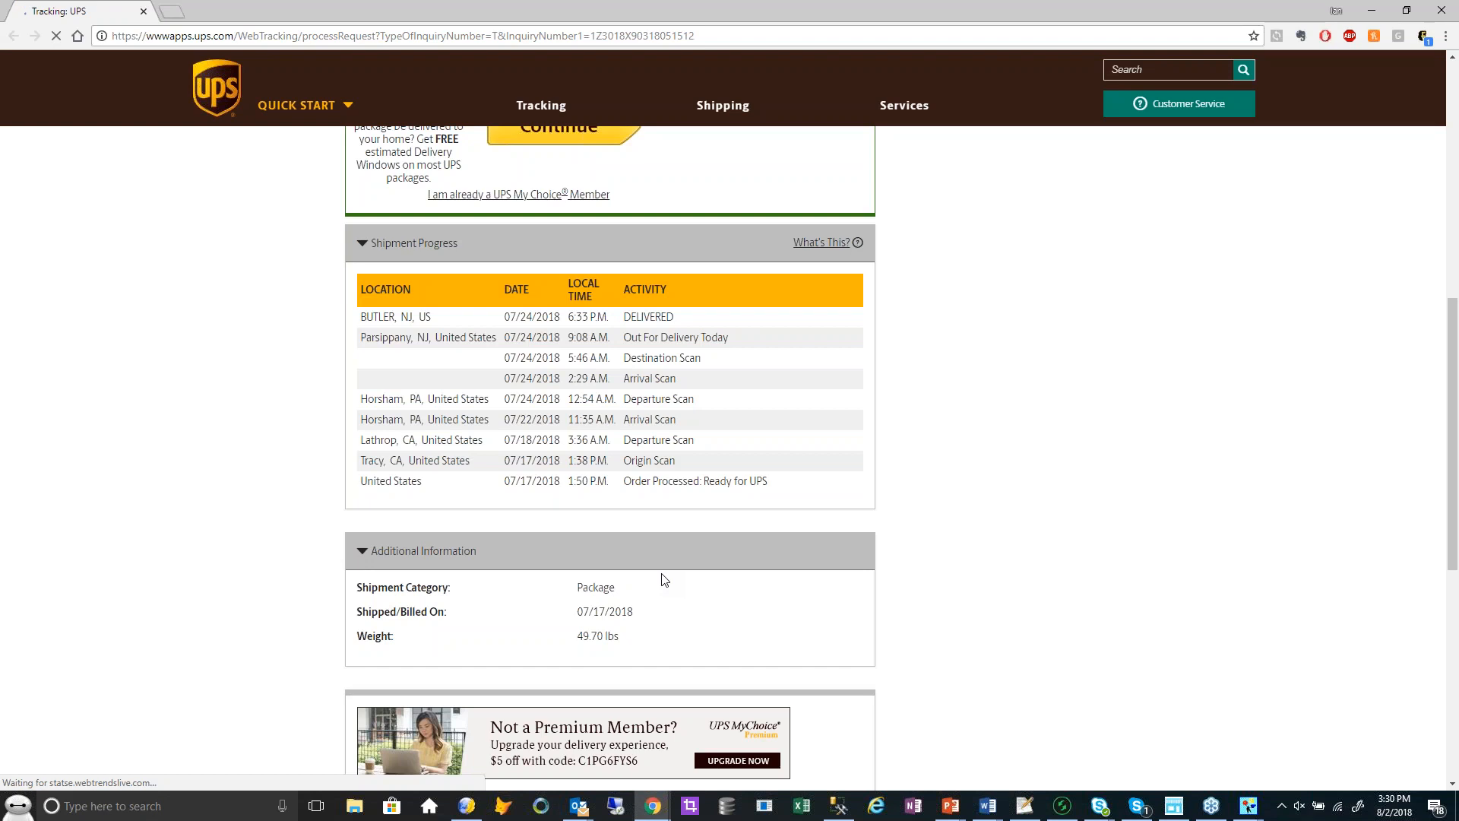
{"action": "scroll", "coordinate": [663, 575], "scroll_direction": "up", "scroll_amount": 2}
{"action": "scroll", "coordinate": [635, 587], "scroll_direction": "up", "scroll_amount": 7}
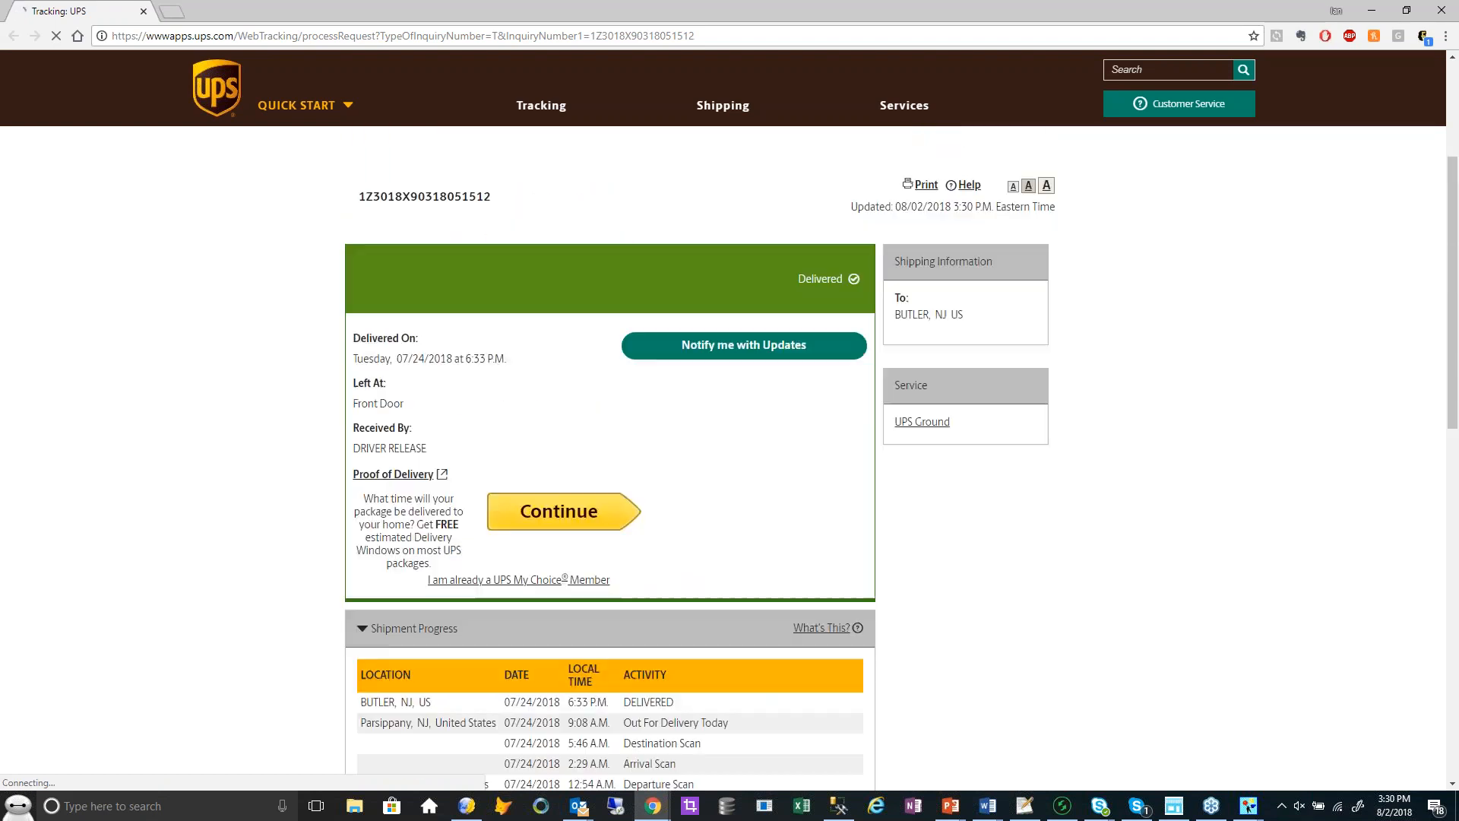
Return to the Galaxy backpacking tent order in Multichannel Order Manager and track its package using the ACTUAL tracking option
{"action": "double_click", "coordinate": [1150, 11]}
{"action": "left_click_drag", "start_coordinate": [966, 42], "coordinate": [0, 167]}
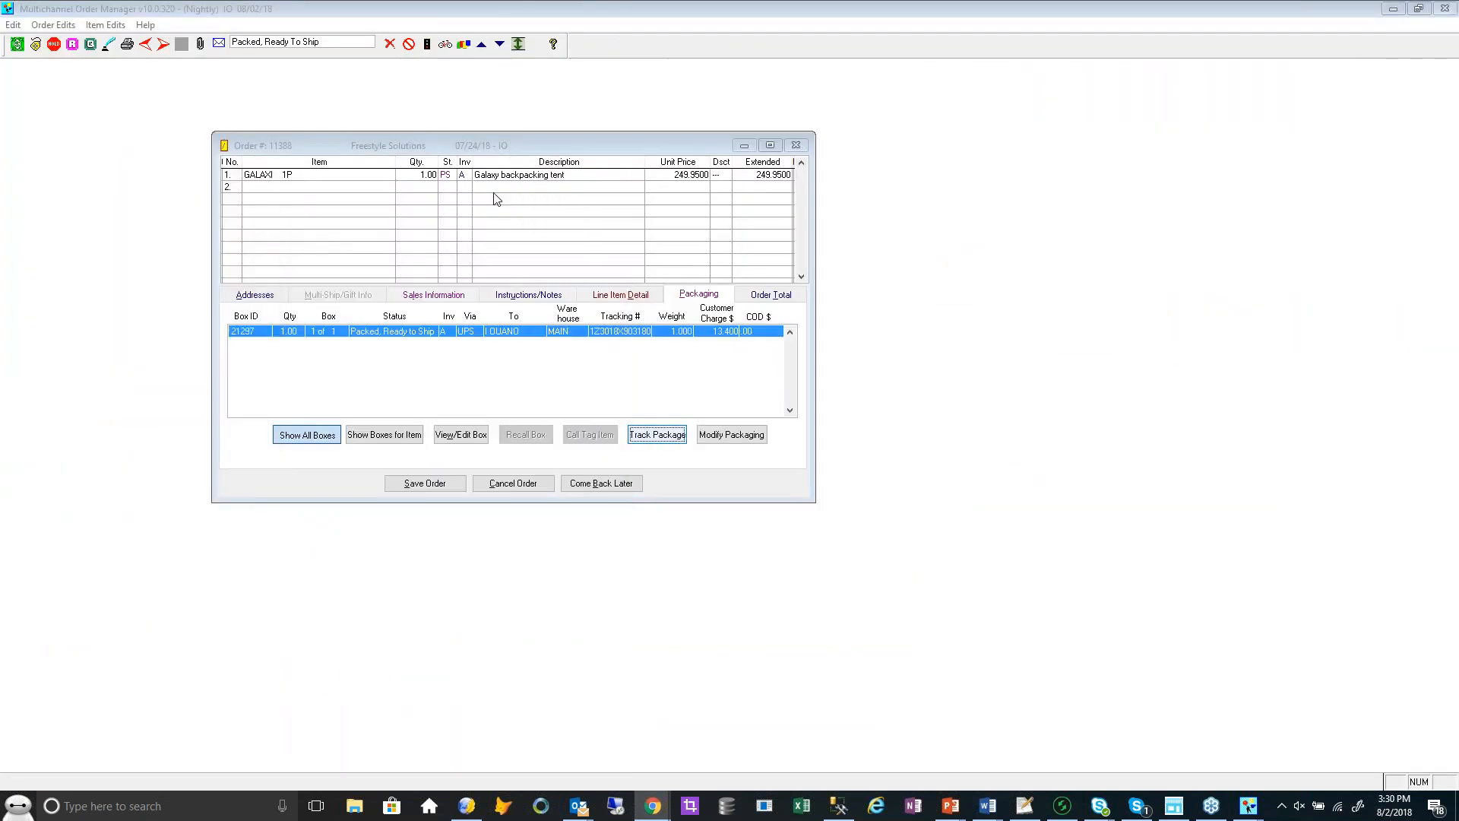
{"action": "left_click", "coordinate": [663, 440]}
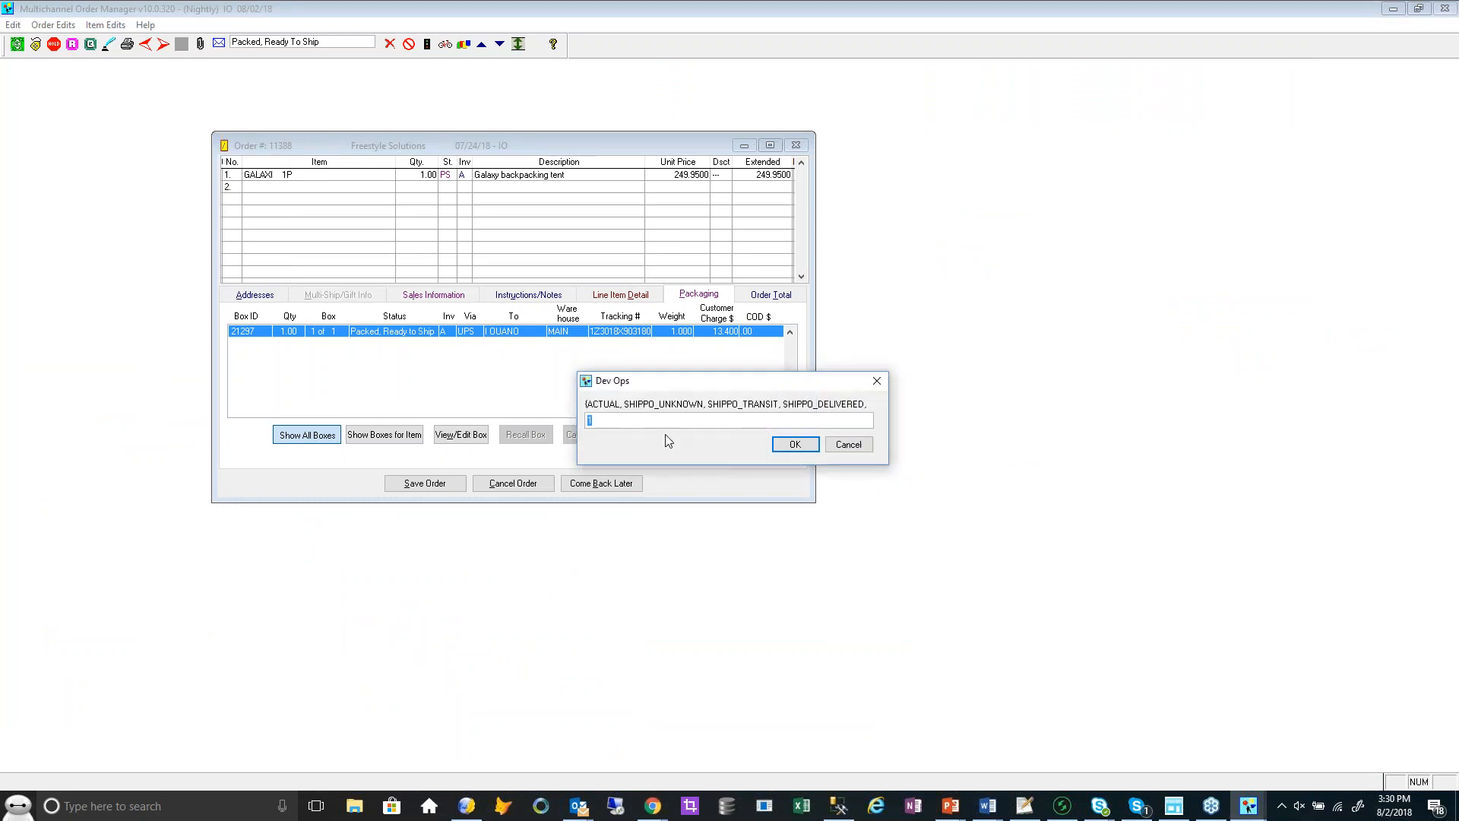
{"action": "type", "text": "ACTUAL"}
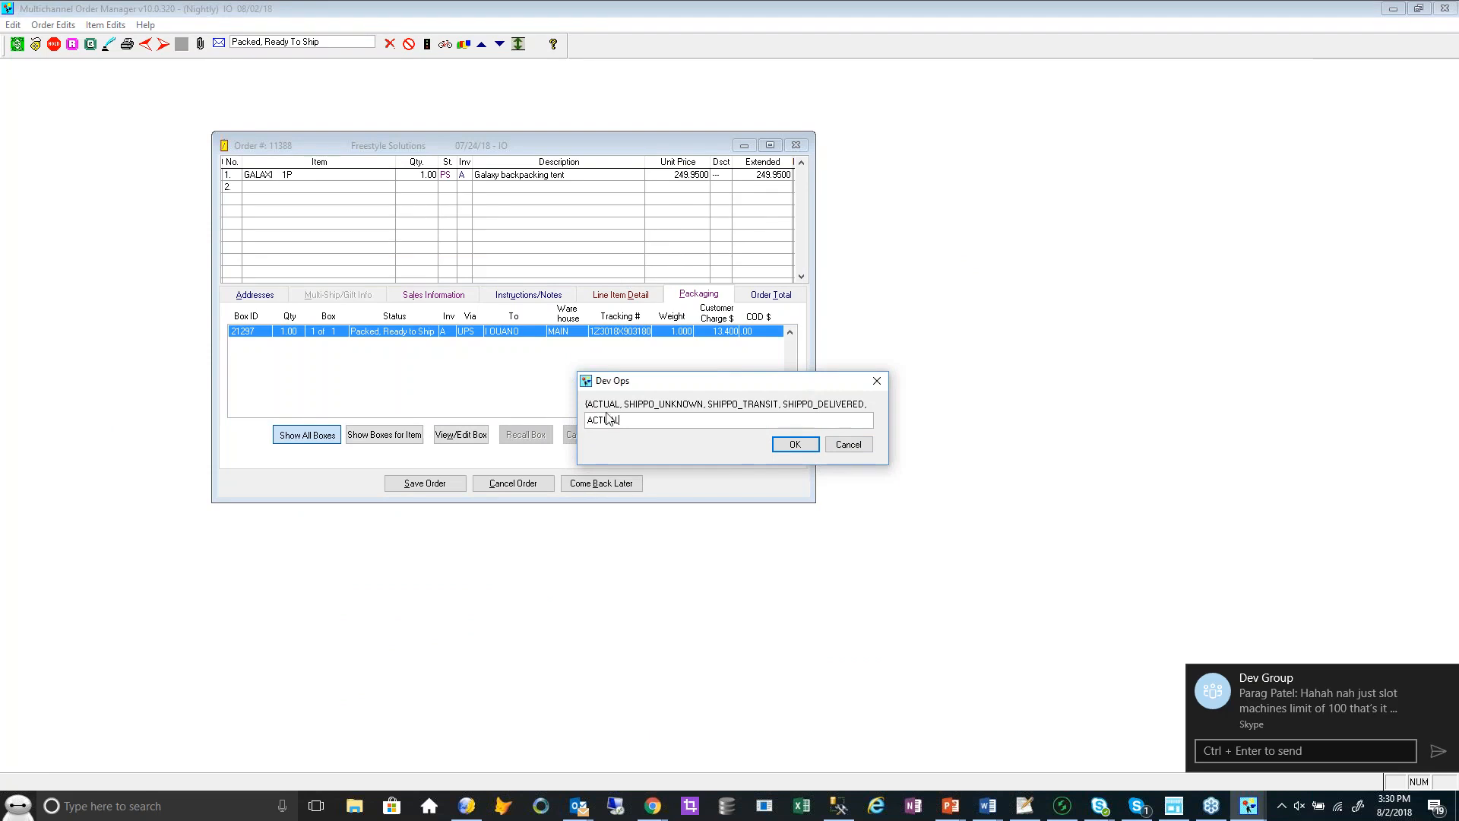
{"action": "left_click_drag", "start_coordinate": [673, 380], "coordinate": [592, 304]}
{"action": "left_click", "coordinate": [712, 369]}
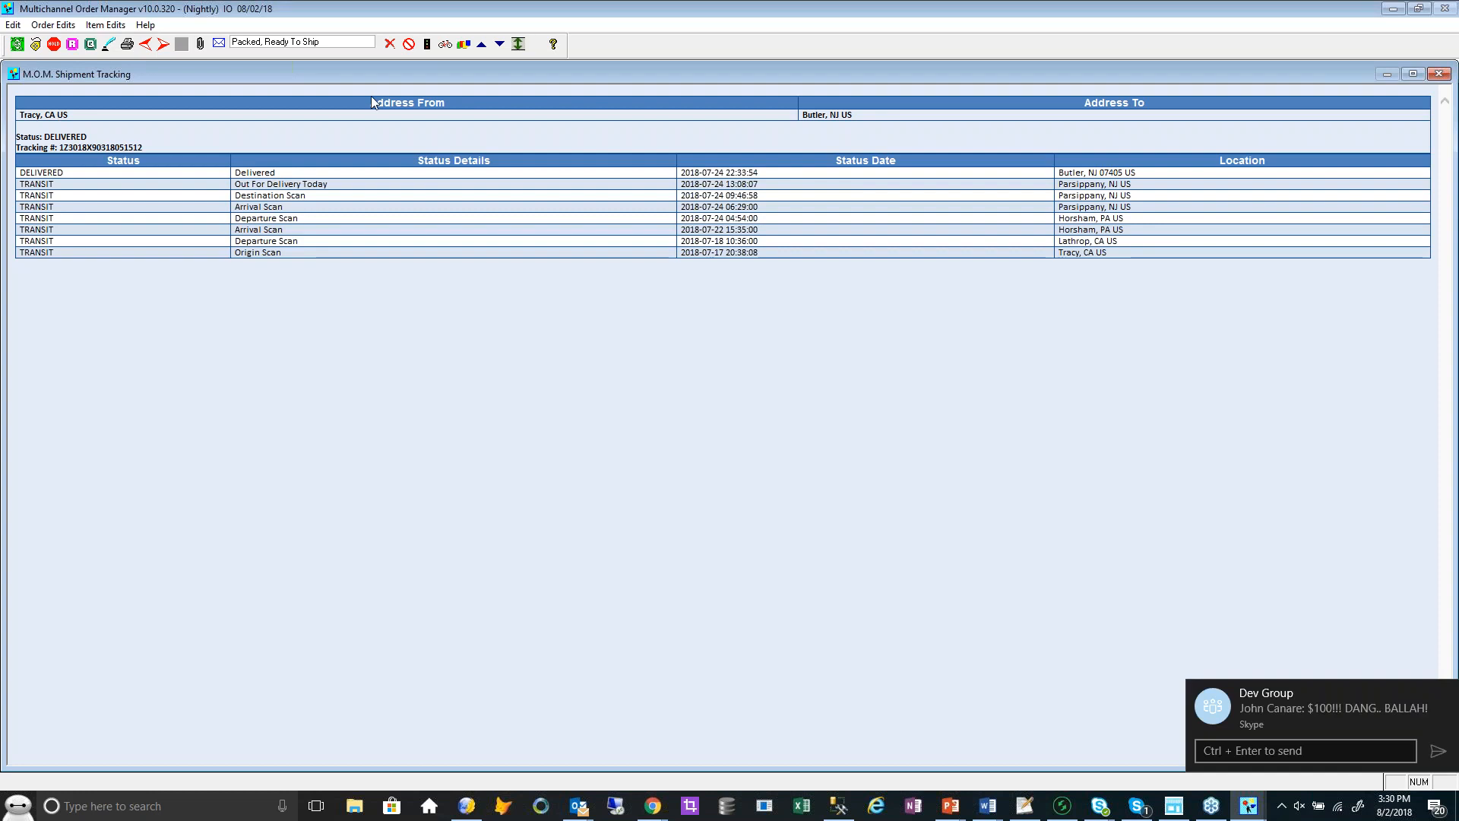
Highlight the tracking number in the shipment tracking report, close the report and save the order
{"action": "double_click", "coordinate": [85, 149]}
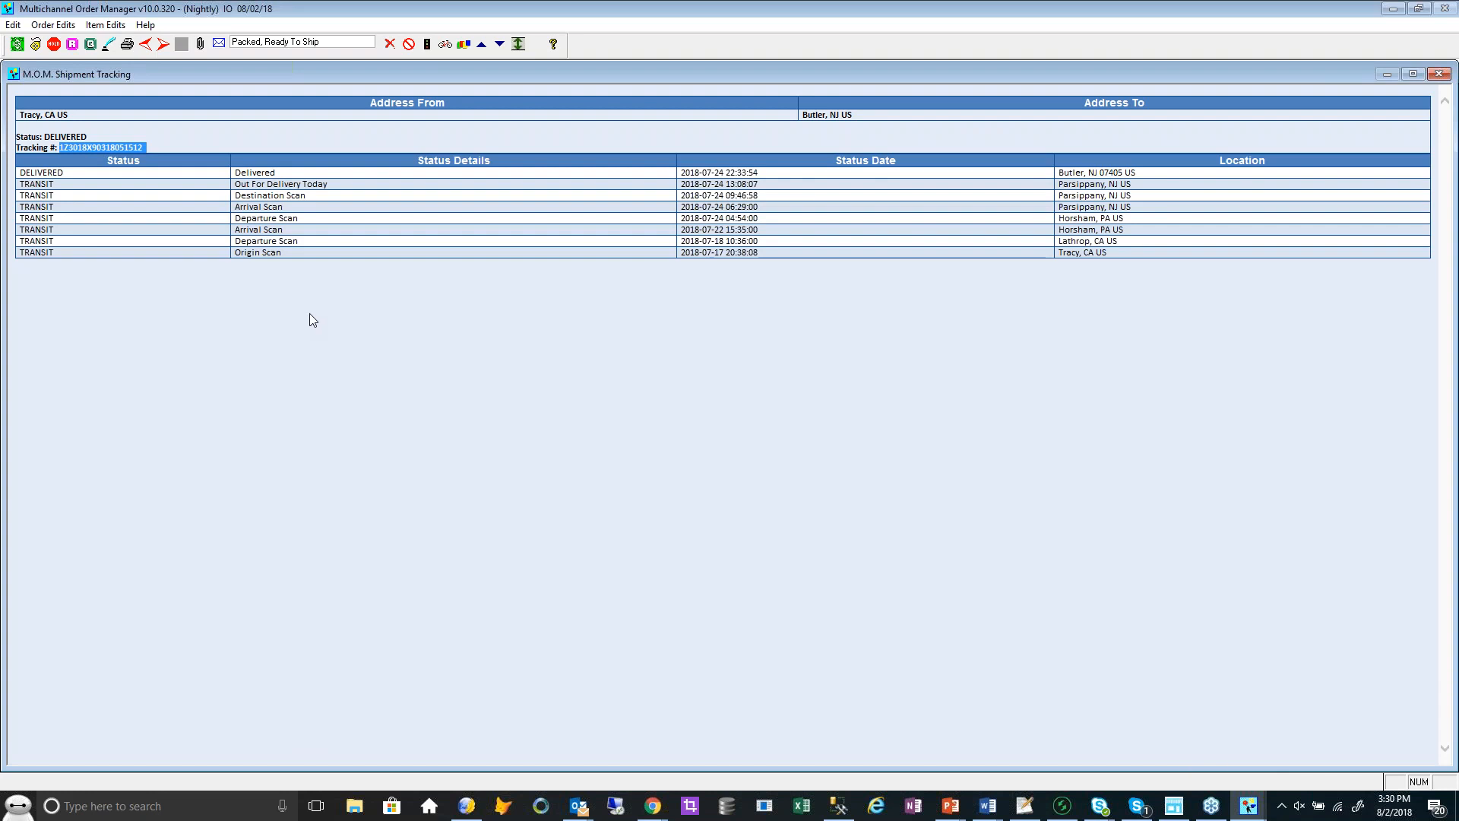
{"action": "left_click", "coordinate": [1439, 74]}
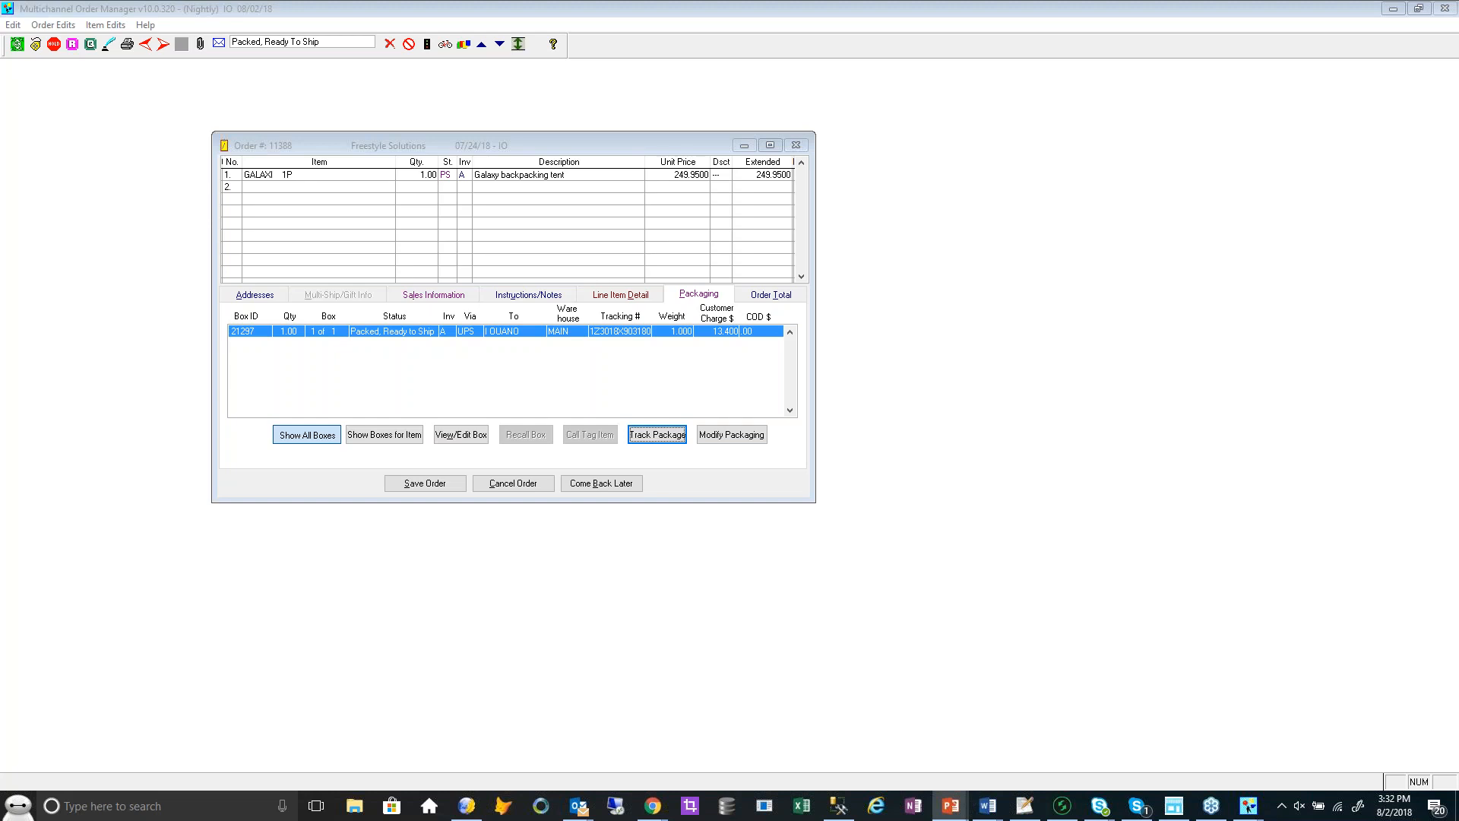
{"action": "left_click", "coordinate": [419, 491]}
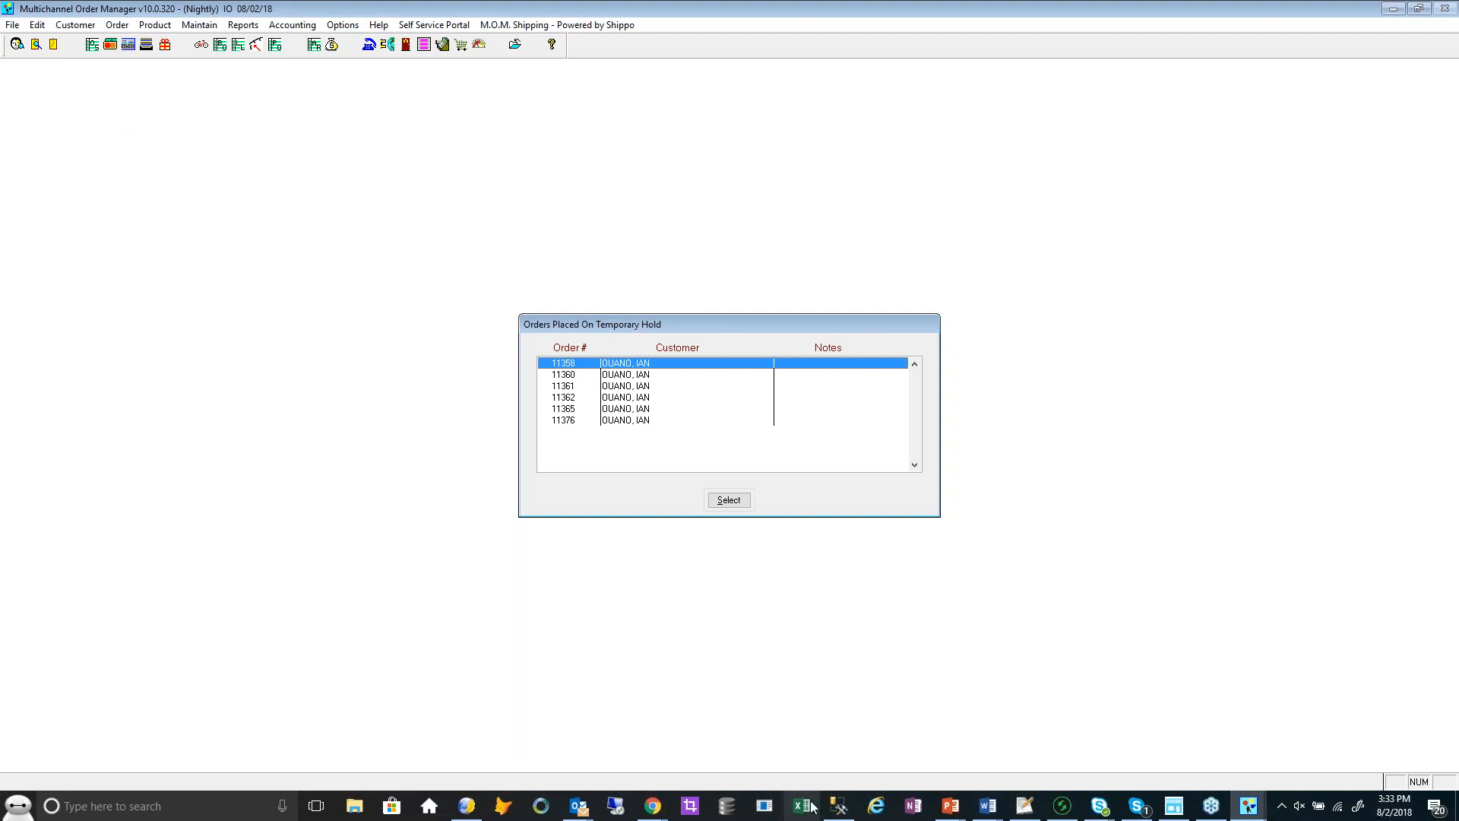
Look up the Mom.Shipping.Service setup files in c:\Momlocal10 with File Explorer, then close it
{"action": "left_click", "coordinate": [354, 804]}
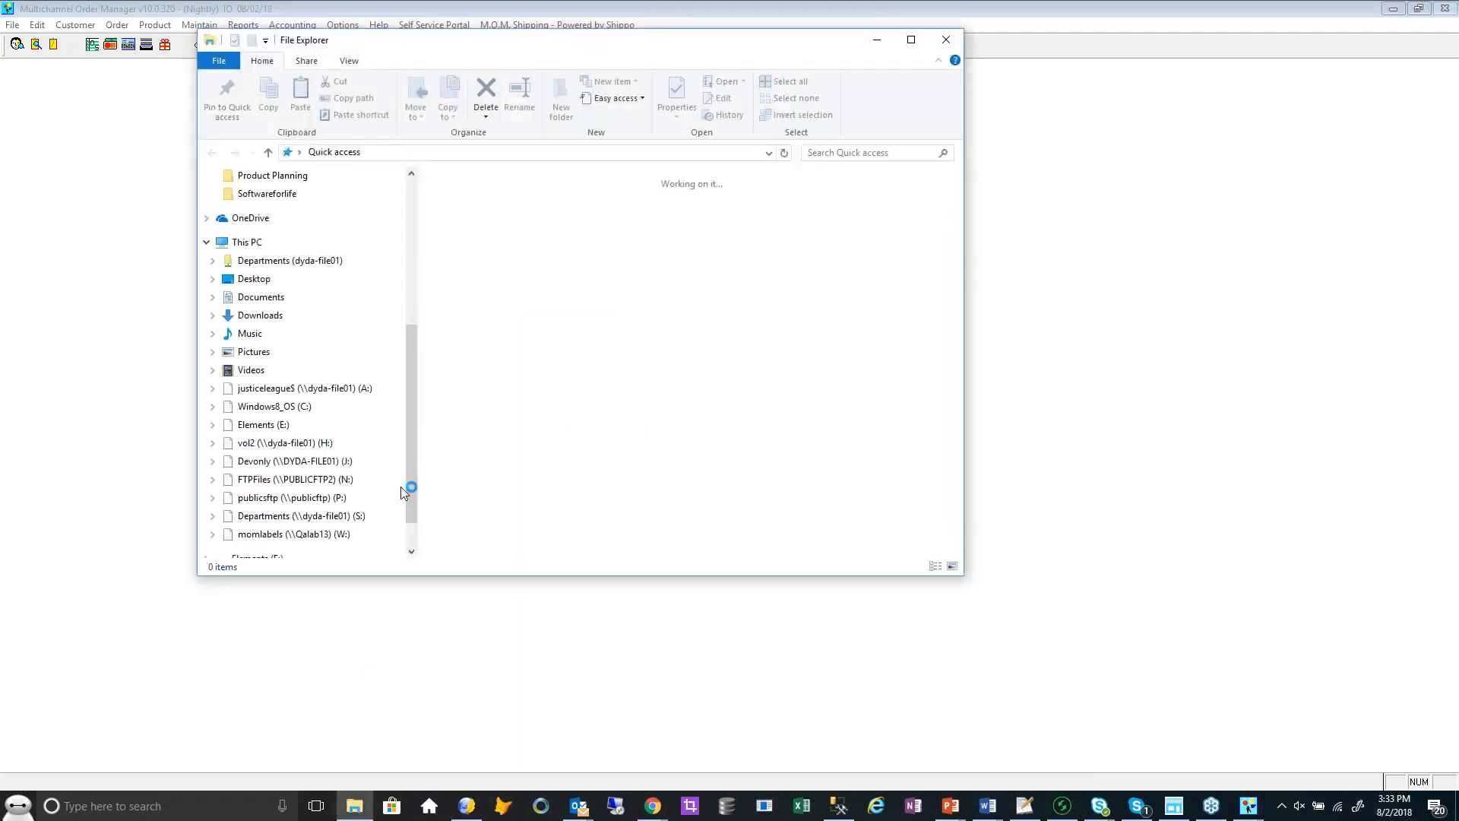
{"action": "left_click", "coordinate": [445, 154]}
{"action": "type", "text": "c:\\moml"}
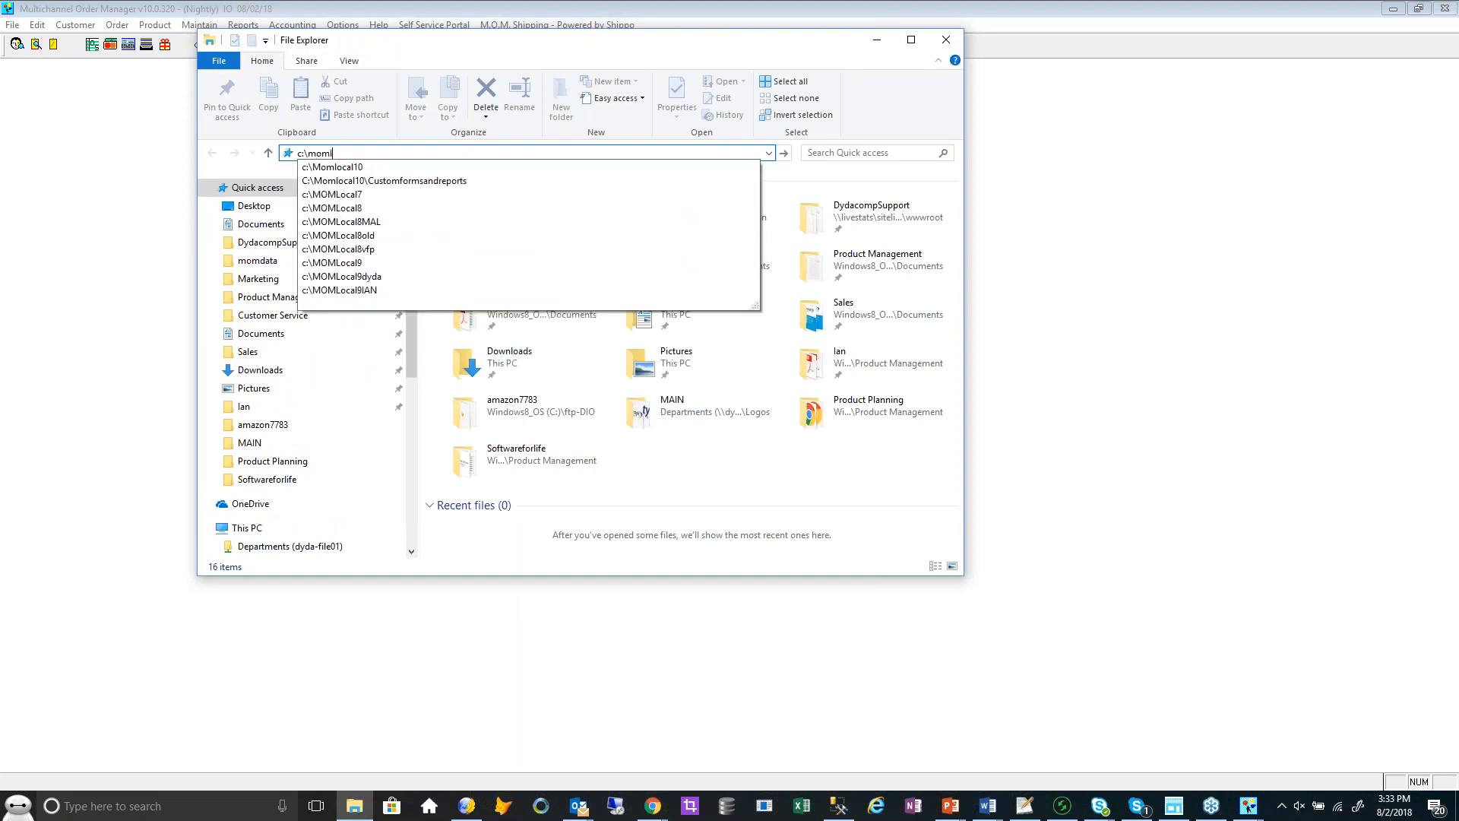
{"action": "key", "text": "Down"}
{"action": "type", "text": "\\"}
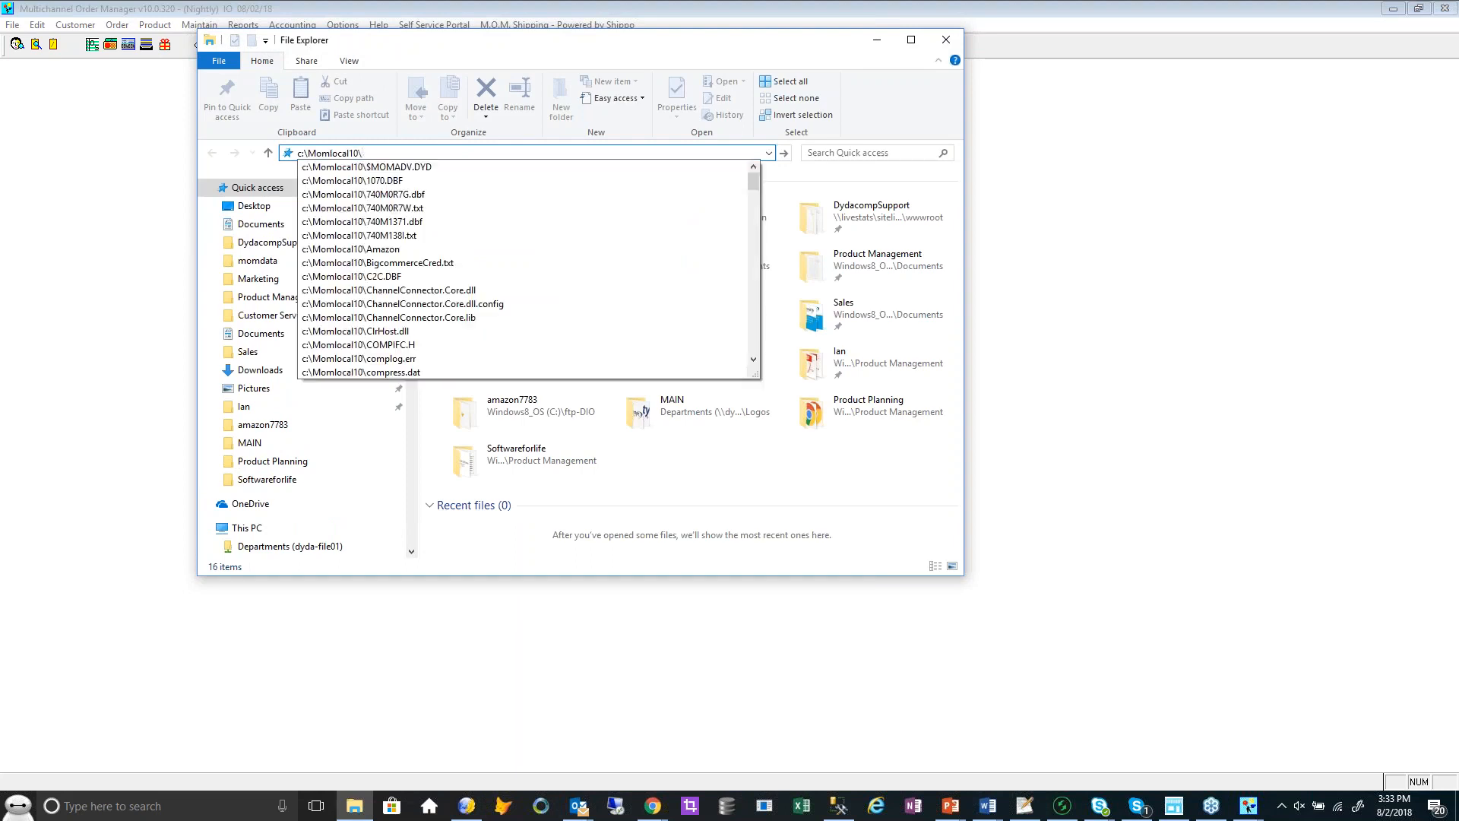
{"action": "type", "text": "mom"}
{"action": "key", "text": "Down"}
{"action": "key", "text": "Down"}
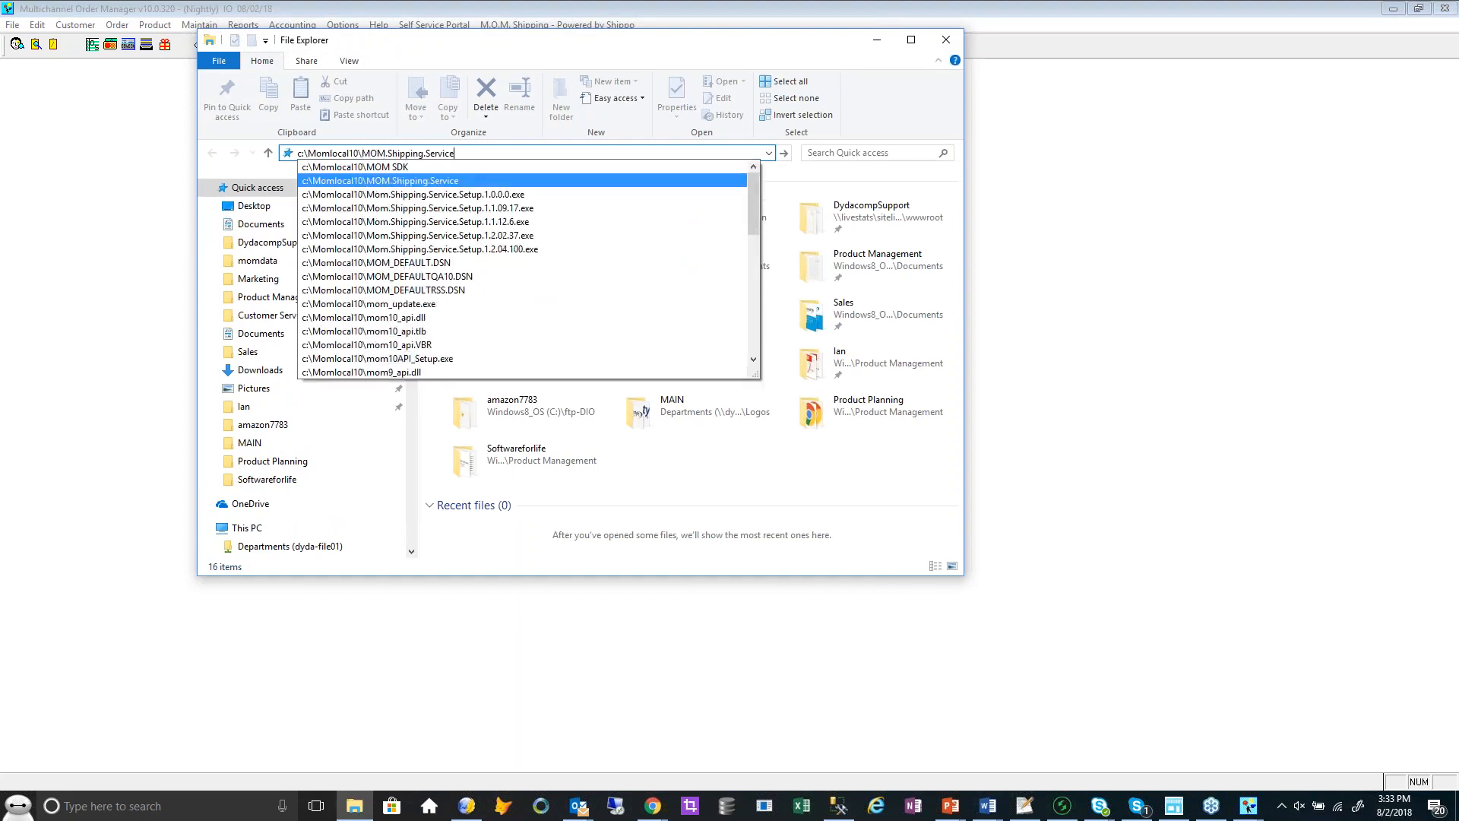
{"action": "key", "text": "Down"}
{"action": "key", "text": "Down"}
{"action": "key", "text": "Down"}
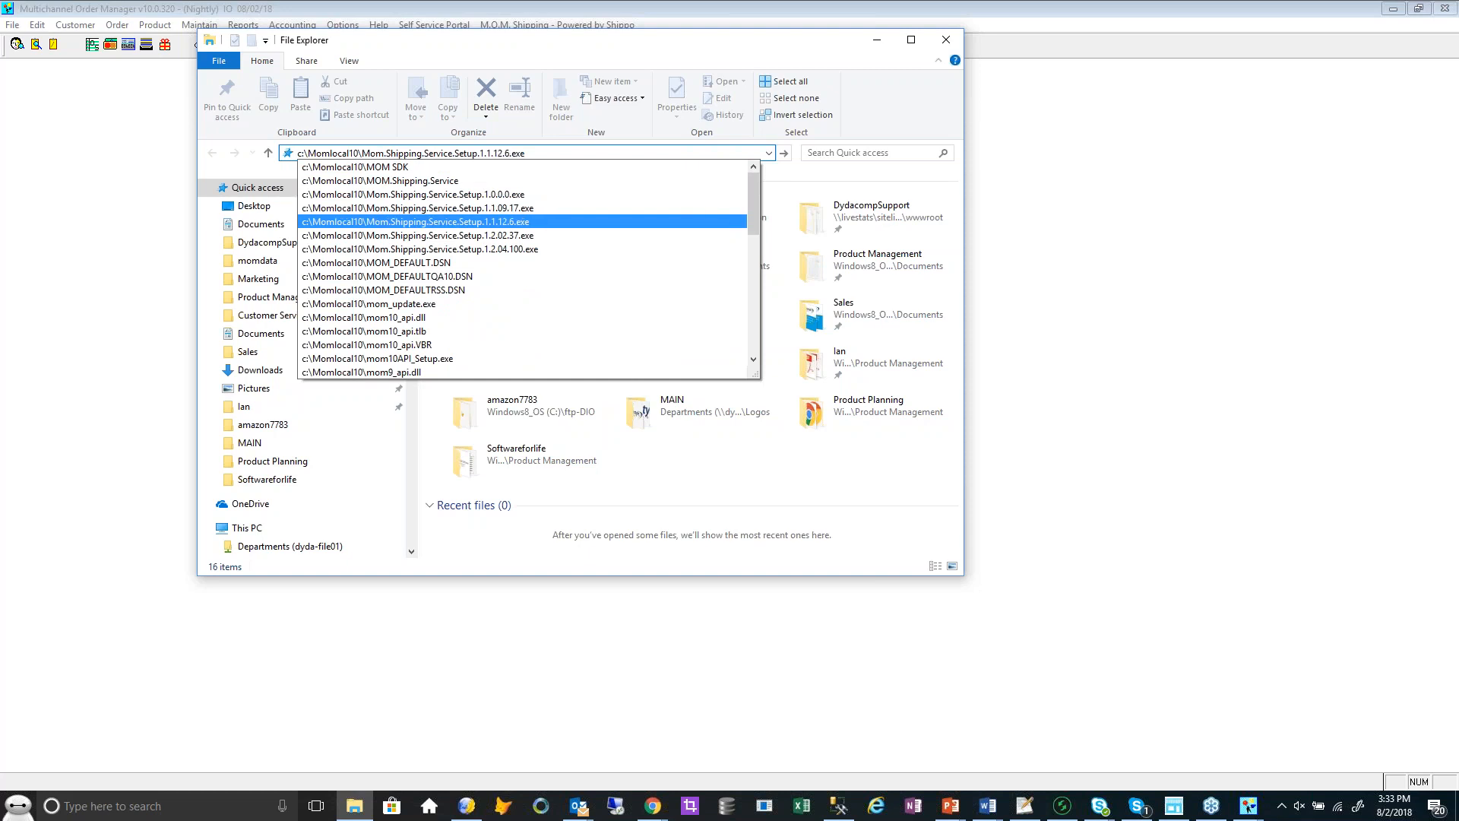
{"action": "key", "text": "Down"}
{"action": "key", "text": "Down"}
{"action": "key", "text": "Up"}
{"action": "key", "text": "Up"}
{"action": "key", "text": "Down"}
{"action": "key", "text": "Up"}
{"action": "key", "text": "Up"}
{"action": "key", "text": "Up"}
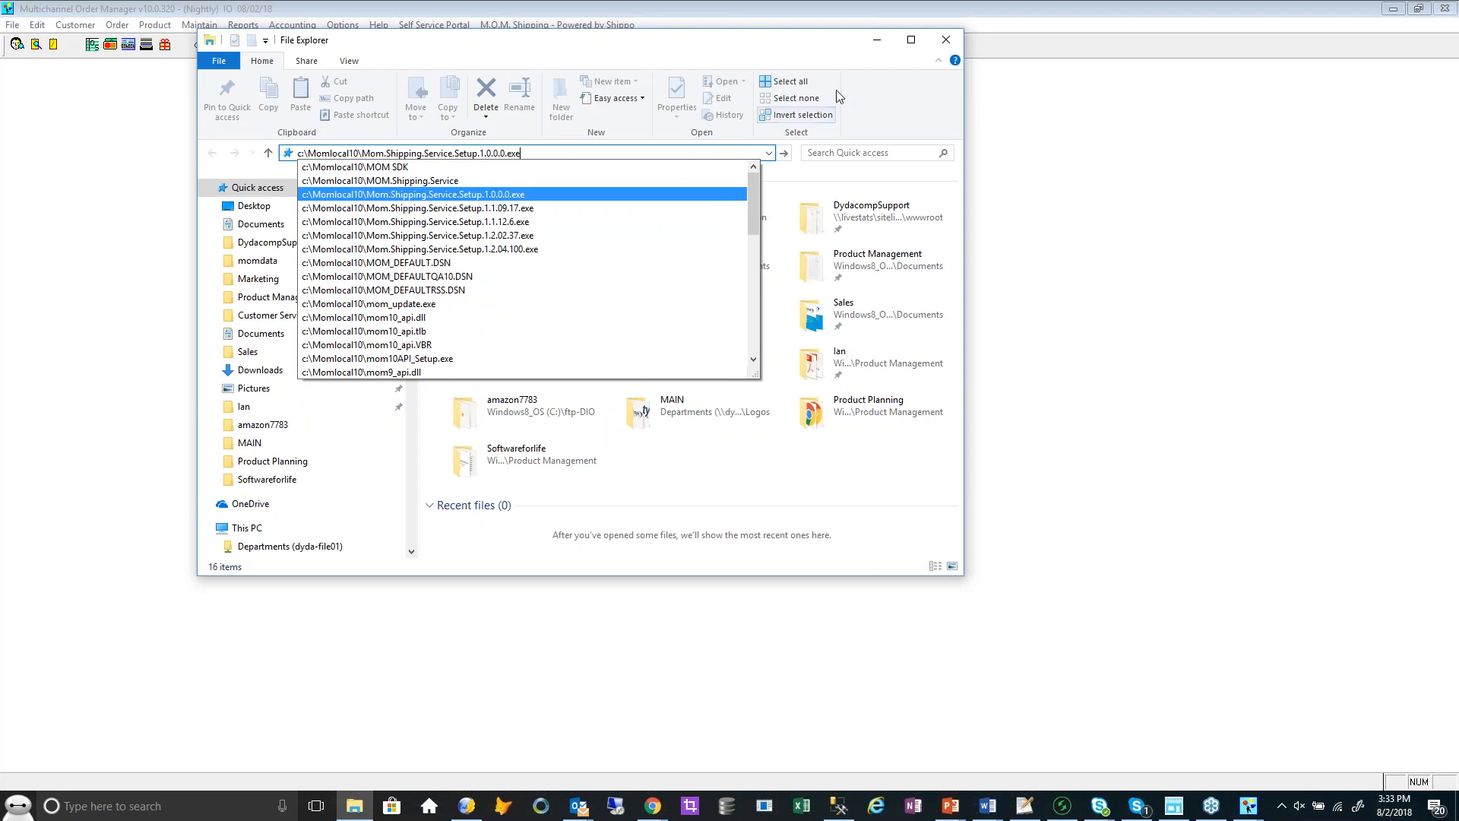
{"action": "left_click", "coordinate": [947, 43]}
{"action": "left_click", "coordinate": [947, 43]}
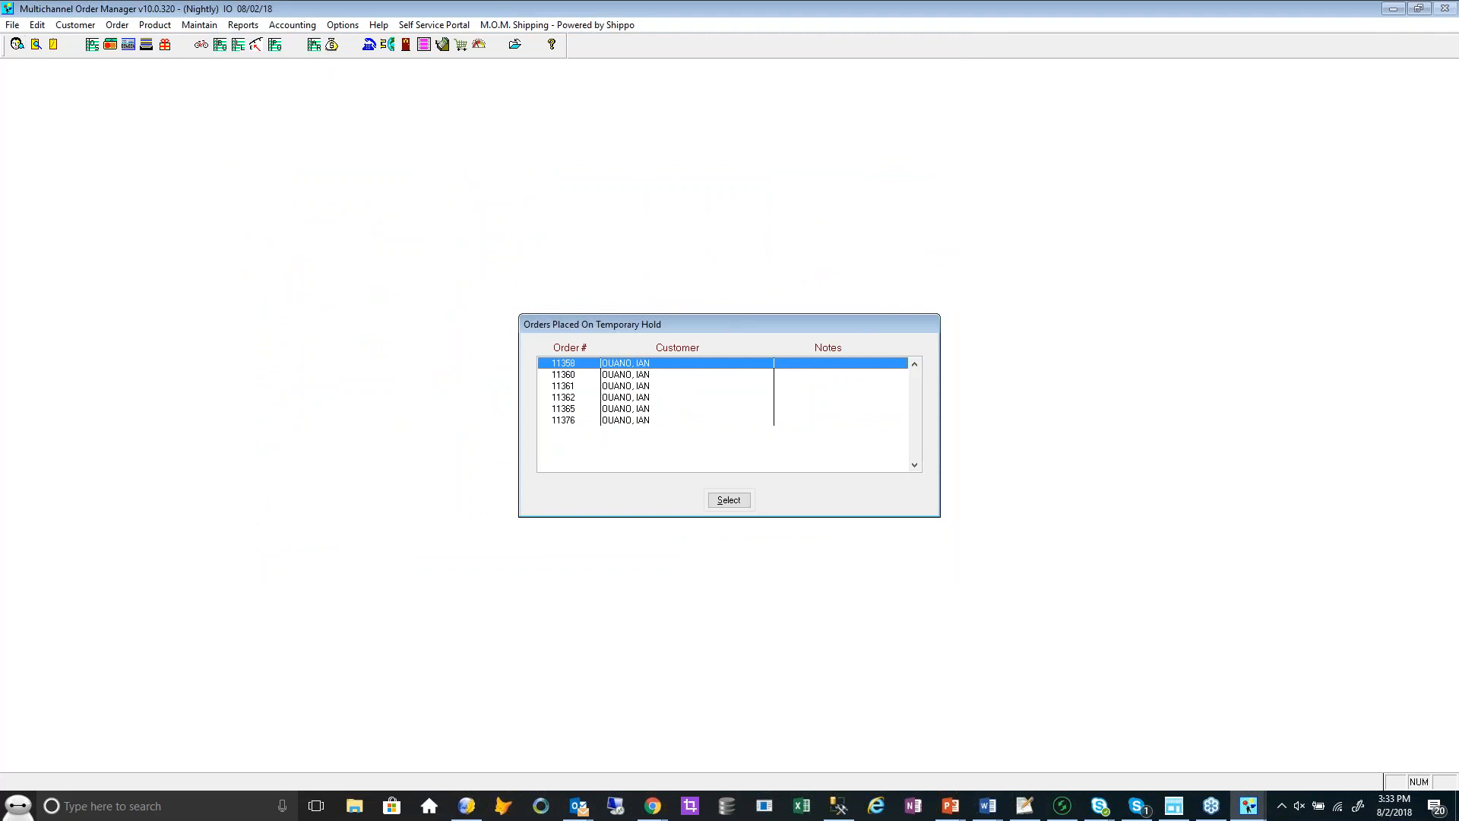
Look up the customer by last name, open the Freestyle Solutions record and start a new order for it
{"action": "key", "text": "alt+Tab"}
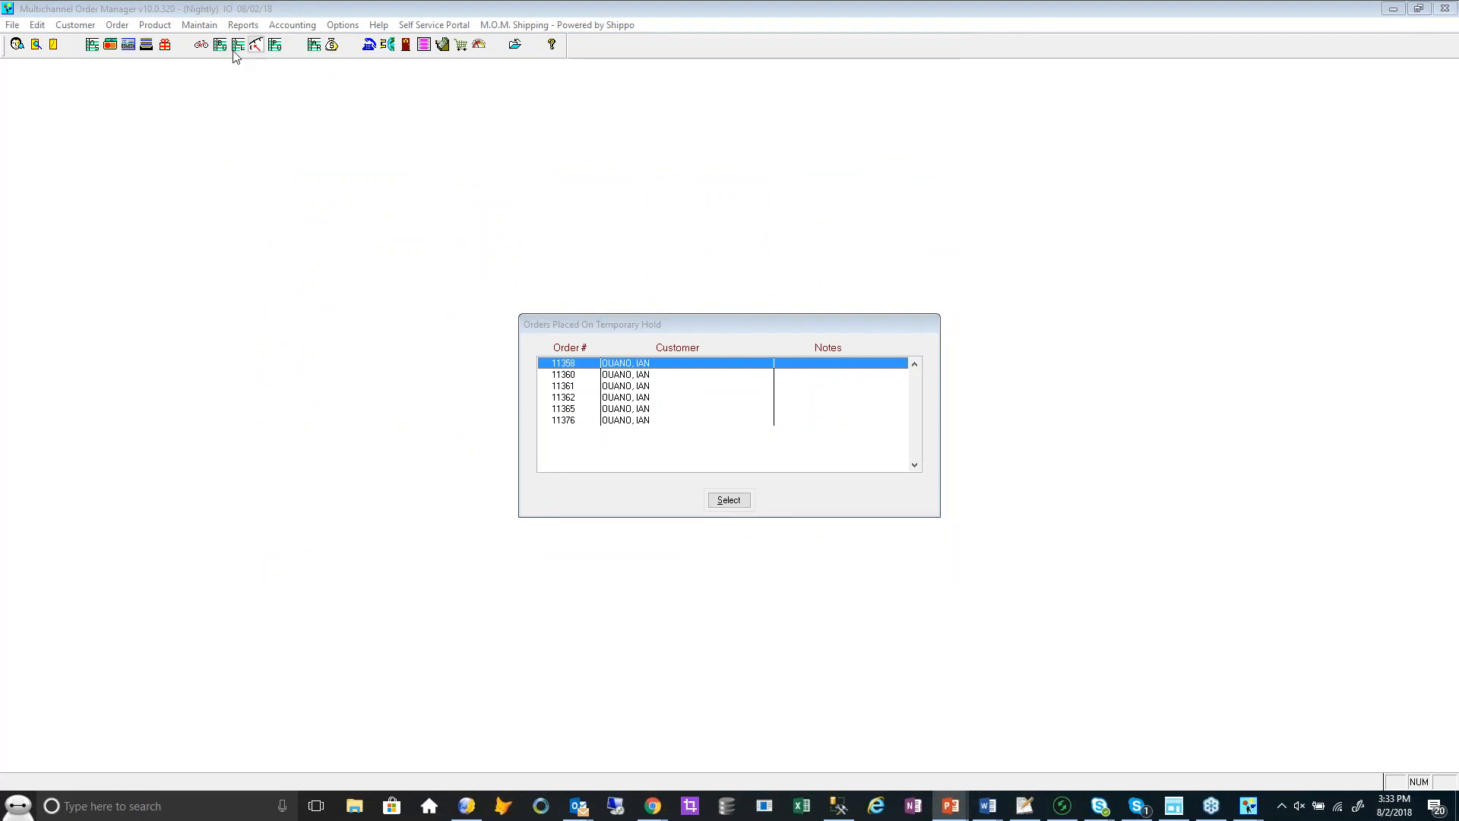
{"action": "left_click", "coordinate": [15, 45]}
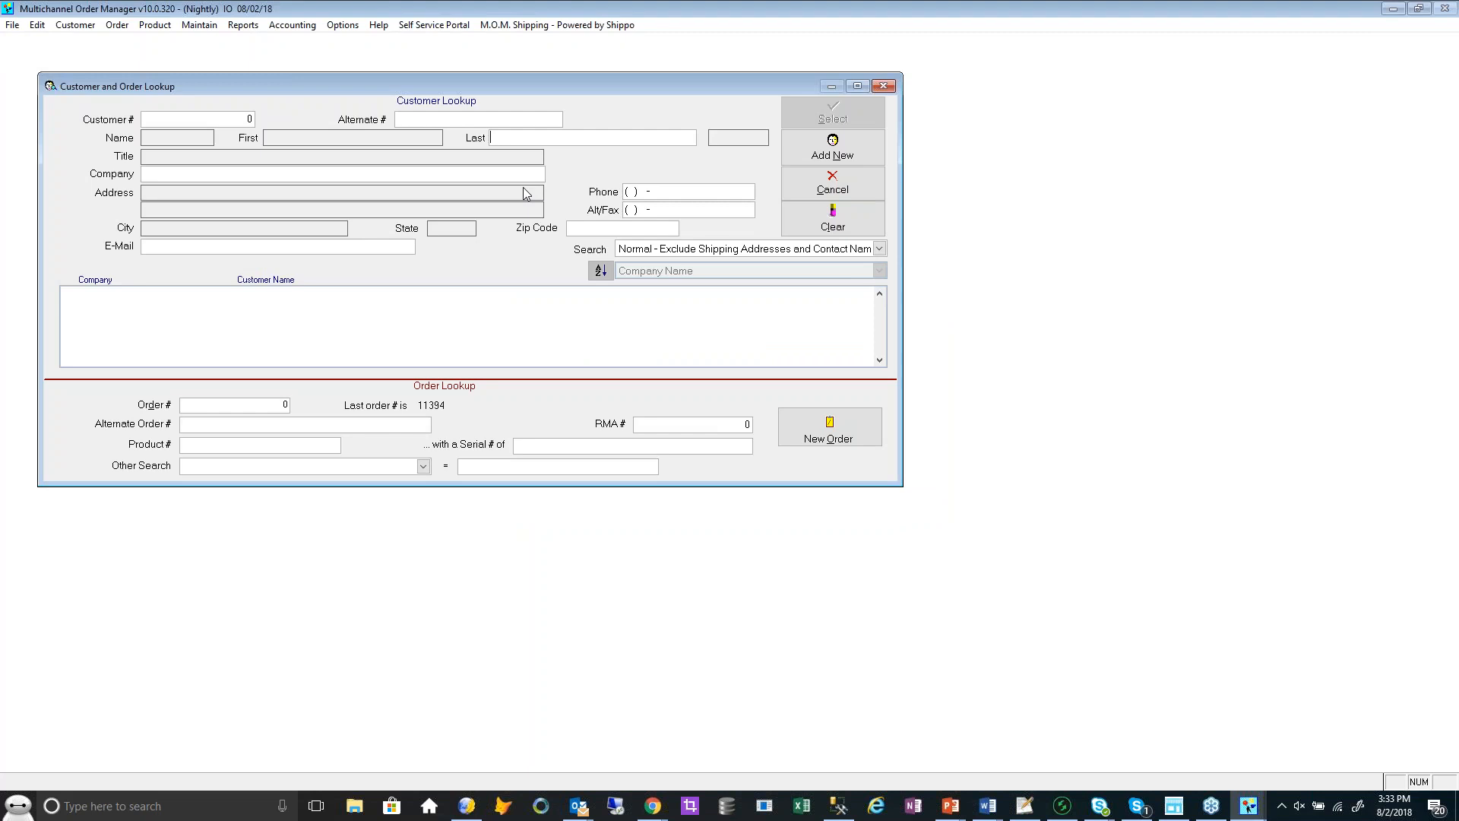
{"action": "type", "text": "ouano"}
{"action": "key", "text": "Return"}
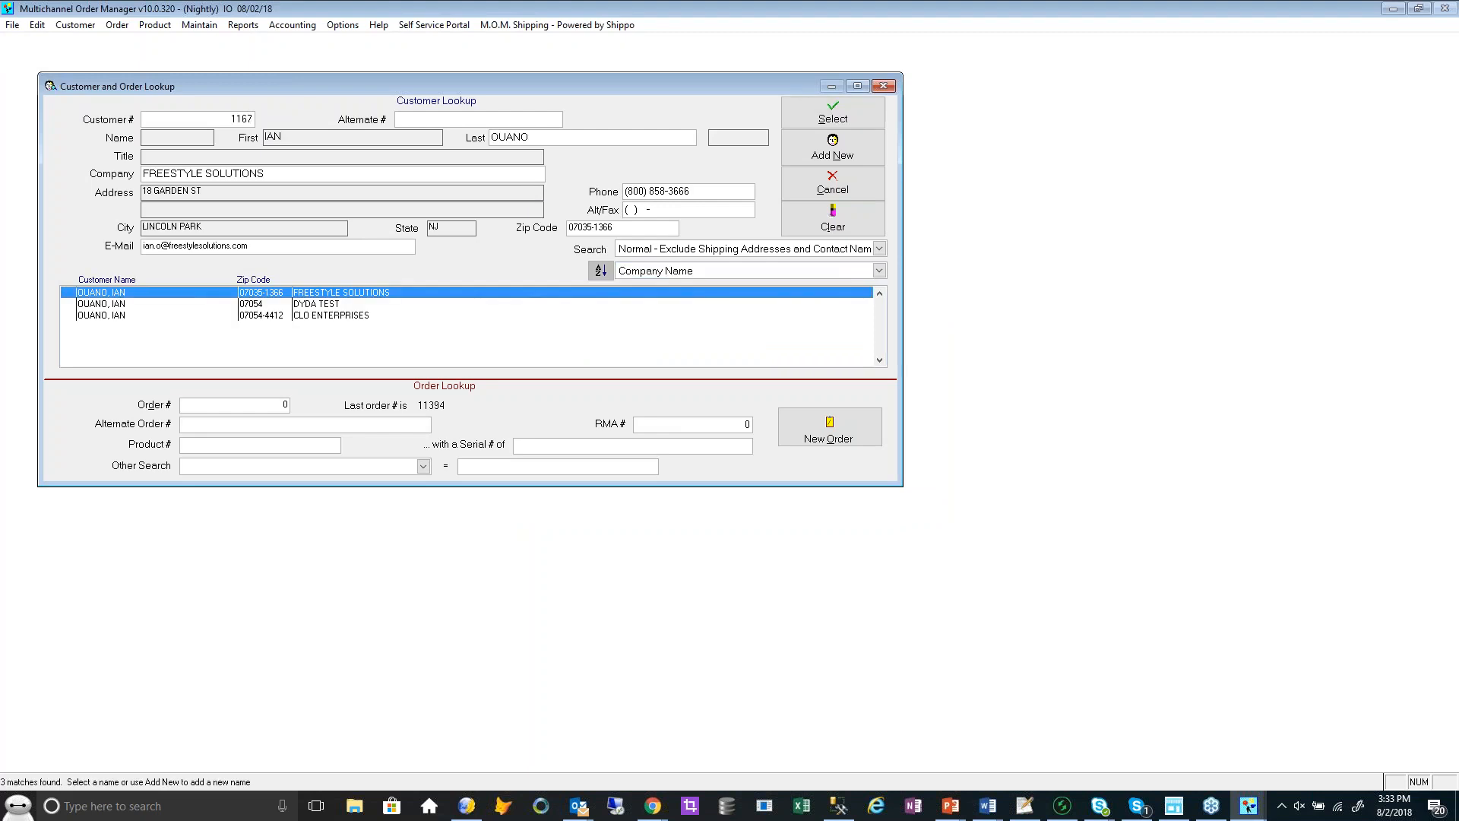
{"action": "key", "text": "Return"}
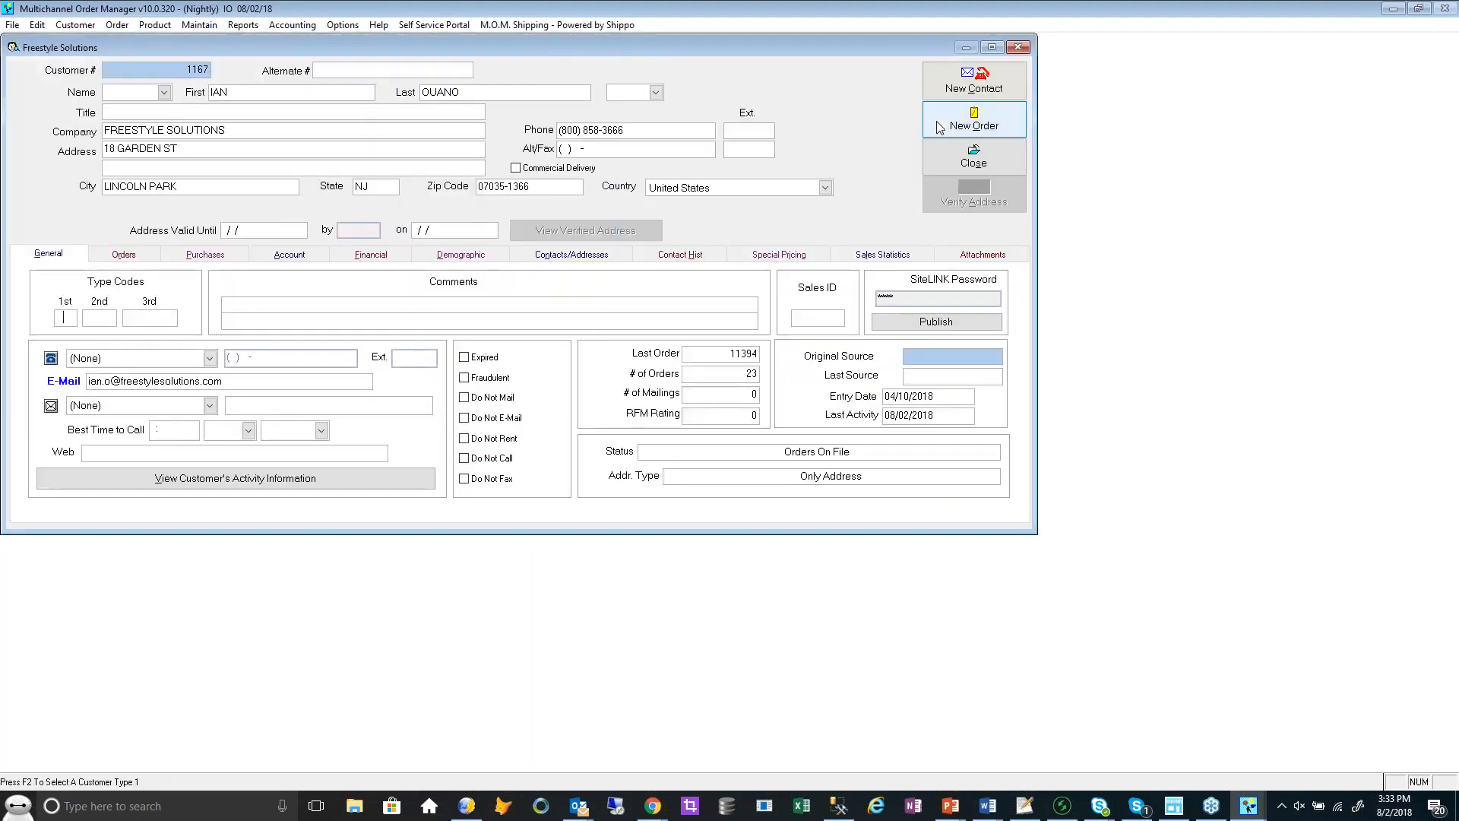
{"action": "left_click", "coordinate": [960, 120]}
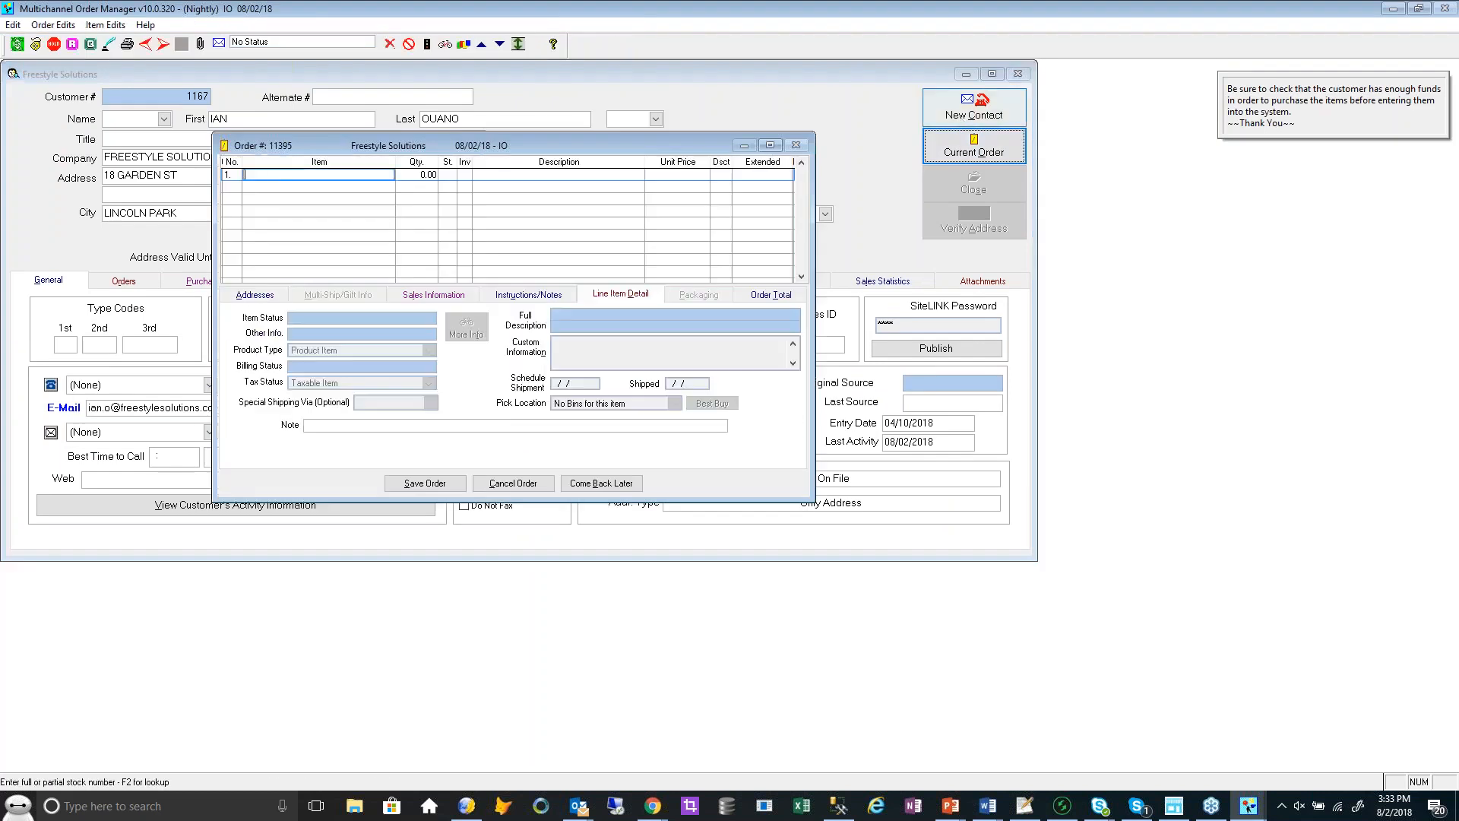
Add one GALAXI 1P Galaxy backpacking tent and one ACVM Address Correction Validation Module to the order
{"action": "type", "text": "GAL"}
{"action": "key", "text": "Return"}
{"action": "key", "text": "Return"}
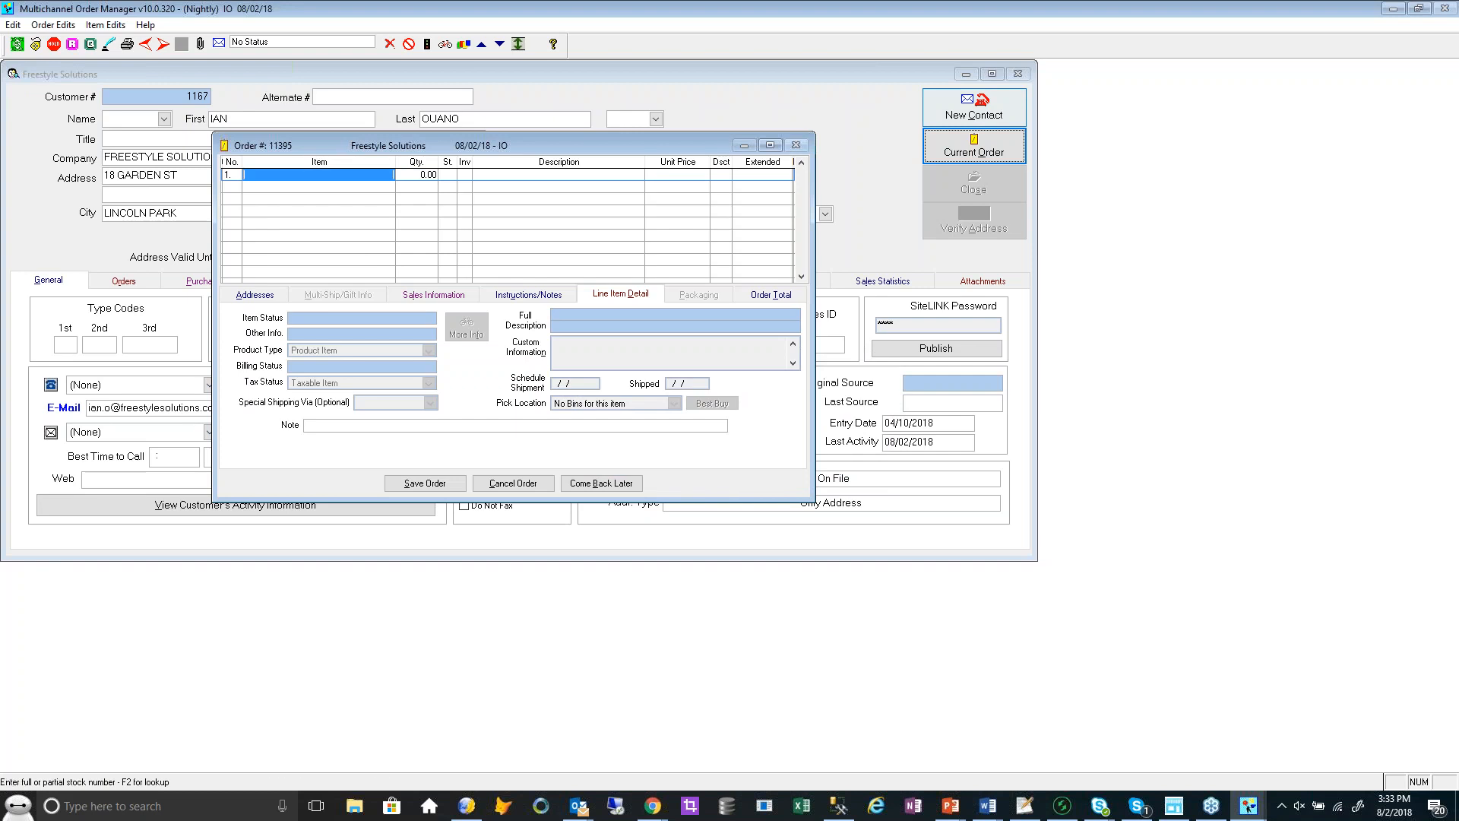
{"action": "type", "text": "GAL"}
{"action": "key", "text": "Return"}
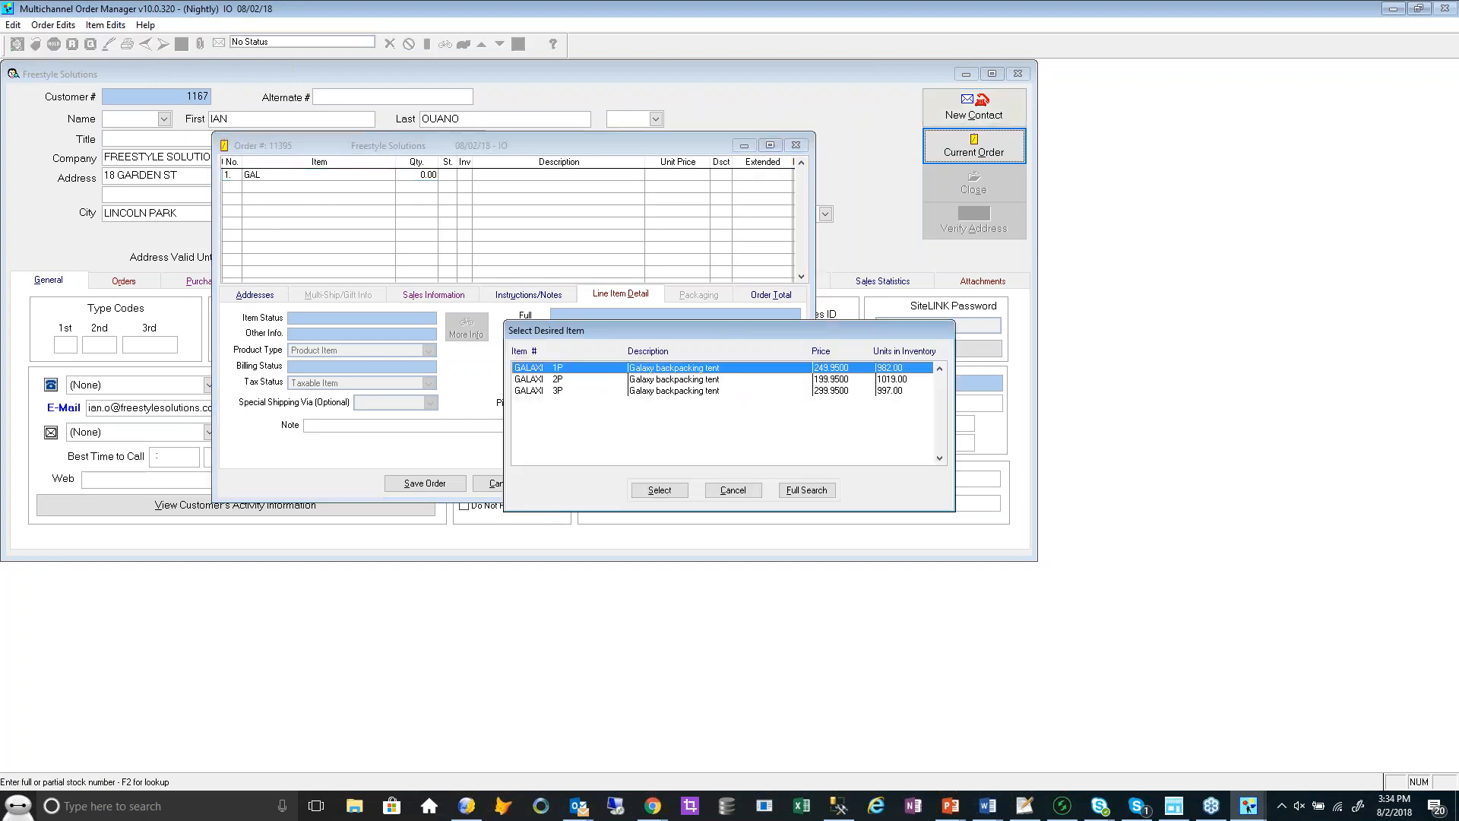
{"action": "key", "text": "Return"}
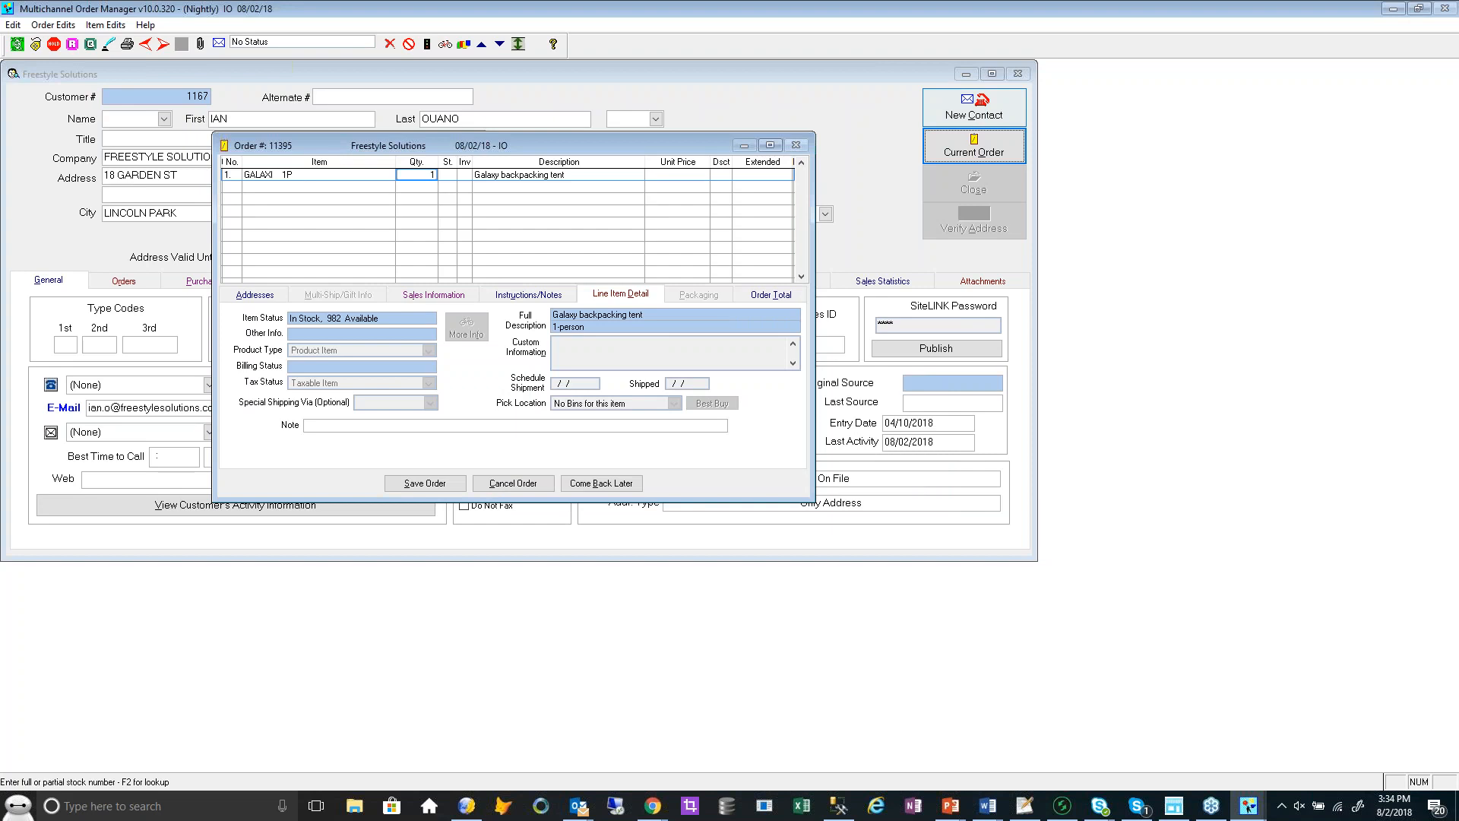
{"action": "key", "text": "Return"}
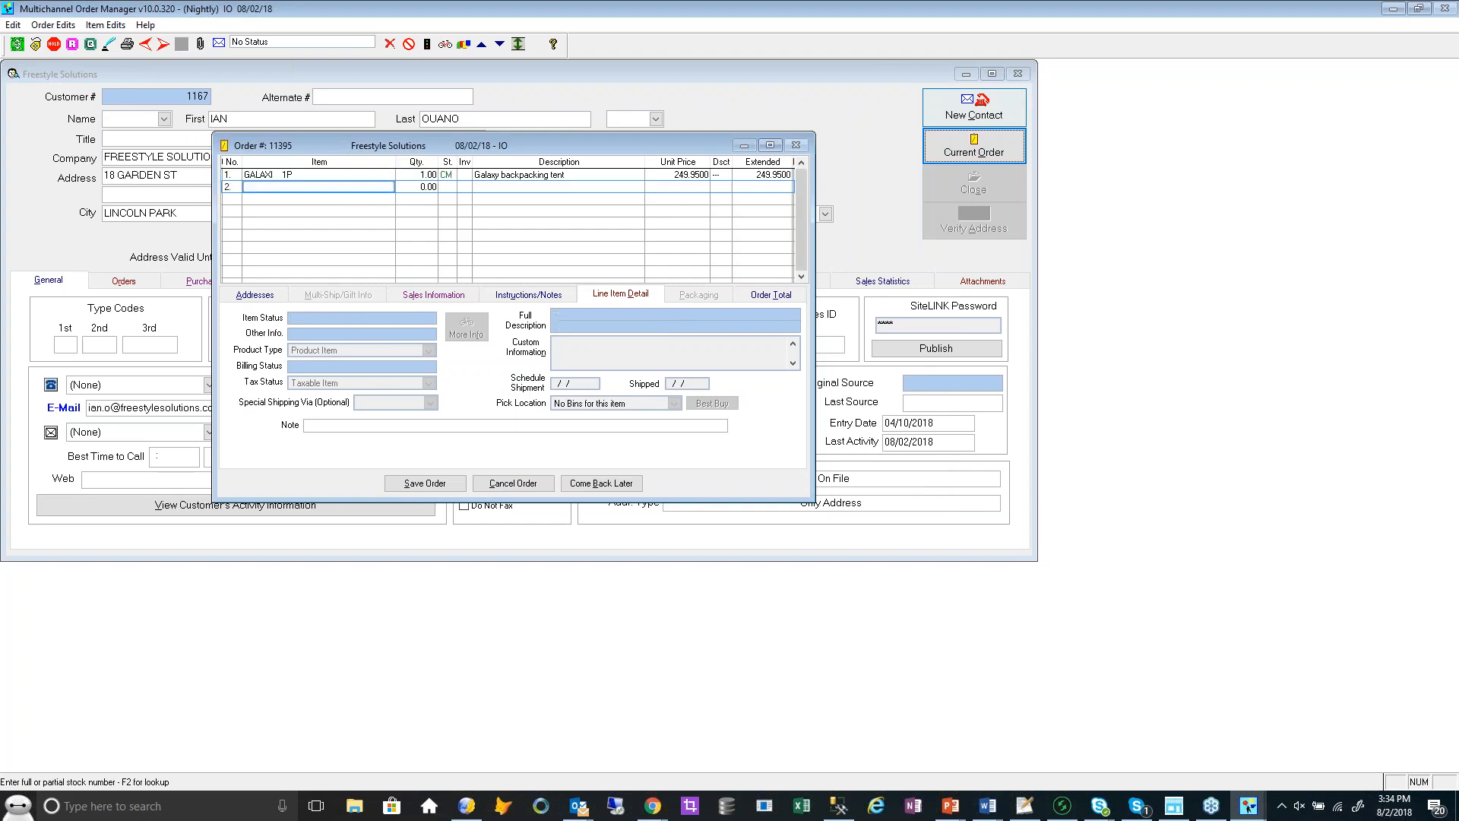
{"action": "type", "text": "ACVM"}
{"action": "key", "text": "Return"}
{"action": "type", "text": "1"}
Set the order's payment method to Invoice in the order totals and decline applying the customer's reward points
{"action": "left_click", "coordinate": [771, 300]}
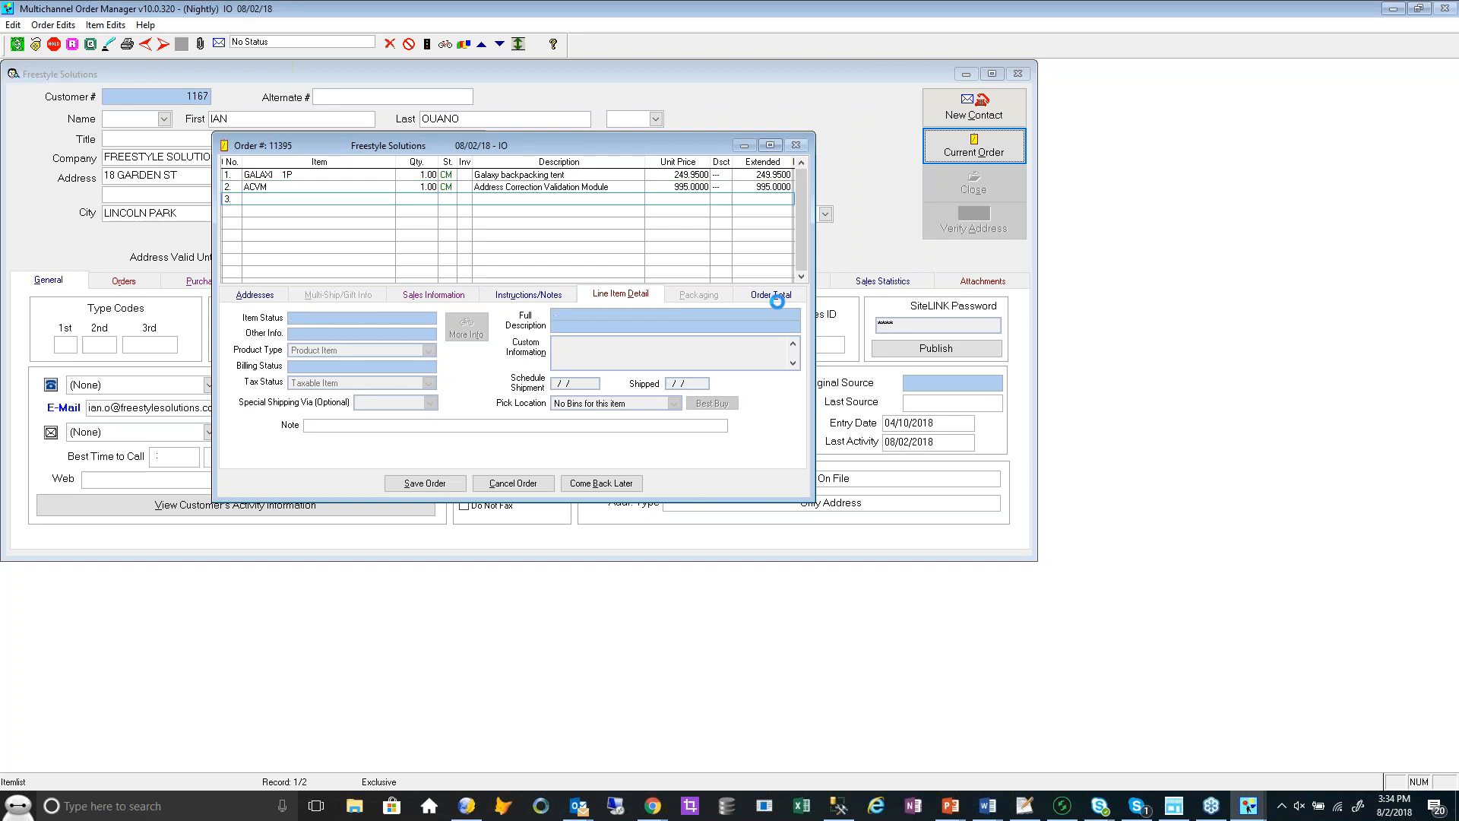
{"action": "left_click", "coordinate": [777, 297]}
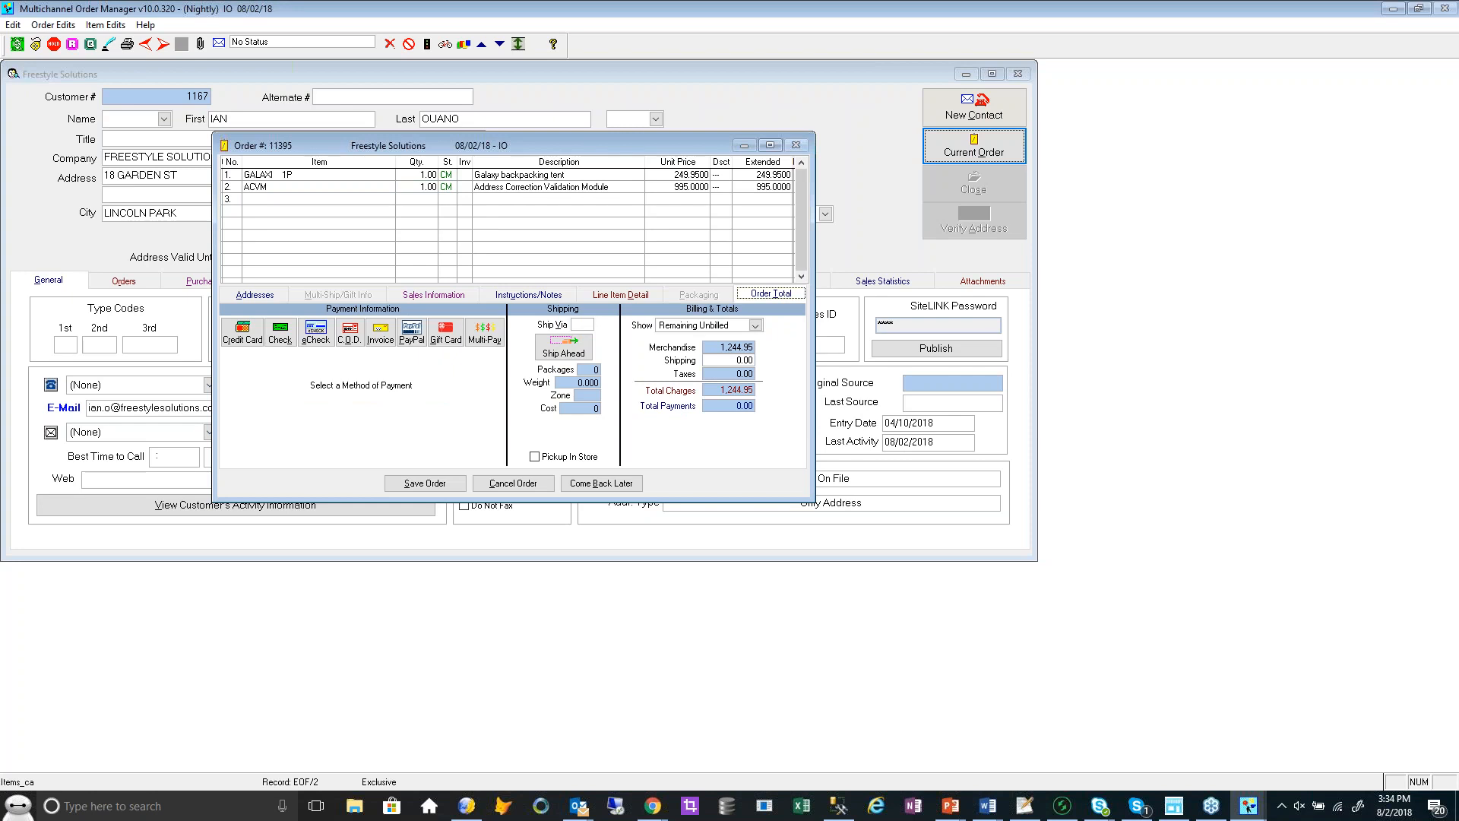
{"action": "left_click", "coordinate": [590, 325]}
{"action": "left_click", "coordinate": [381, 334]}
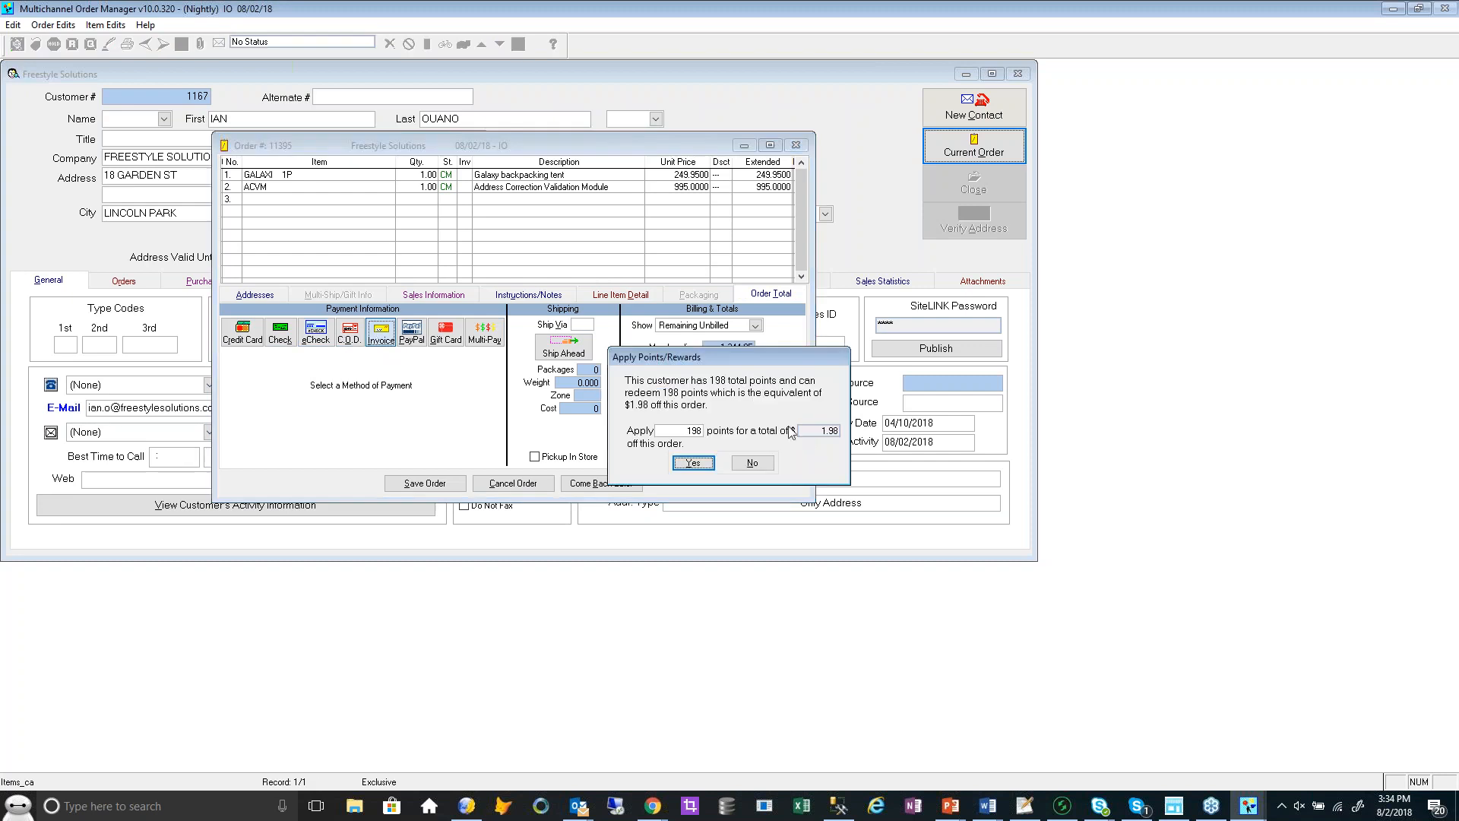
{"action": "left_click", "coordinate": [754, 462]}
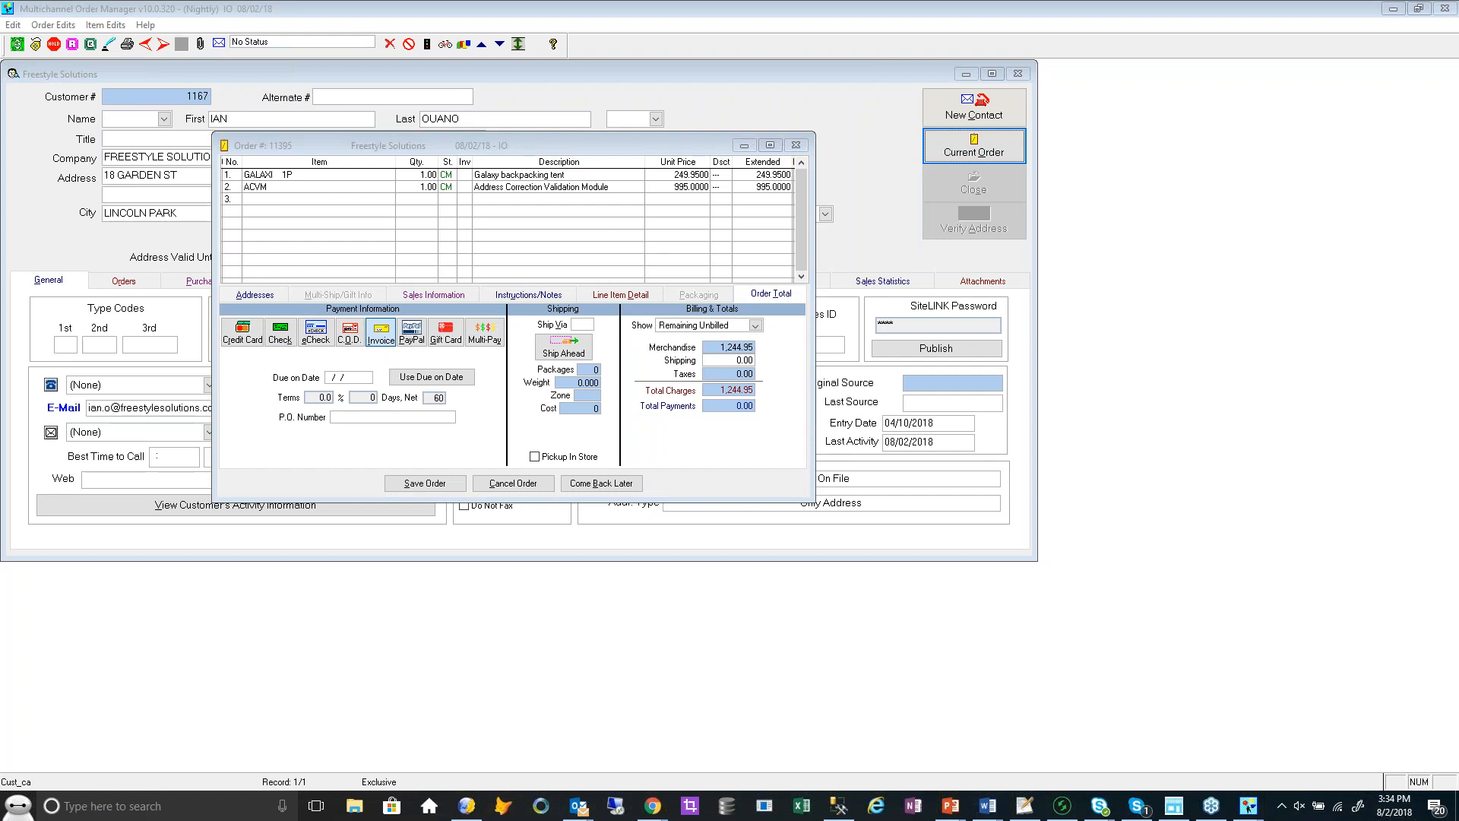
Set the order's shipping method to UPS and dismiss the comparative shipping information
{"action": "left_click", "coordinate": [576, 324]}
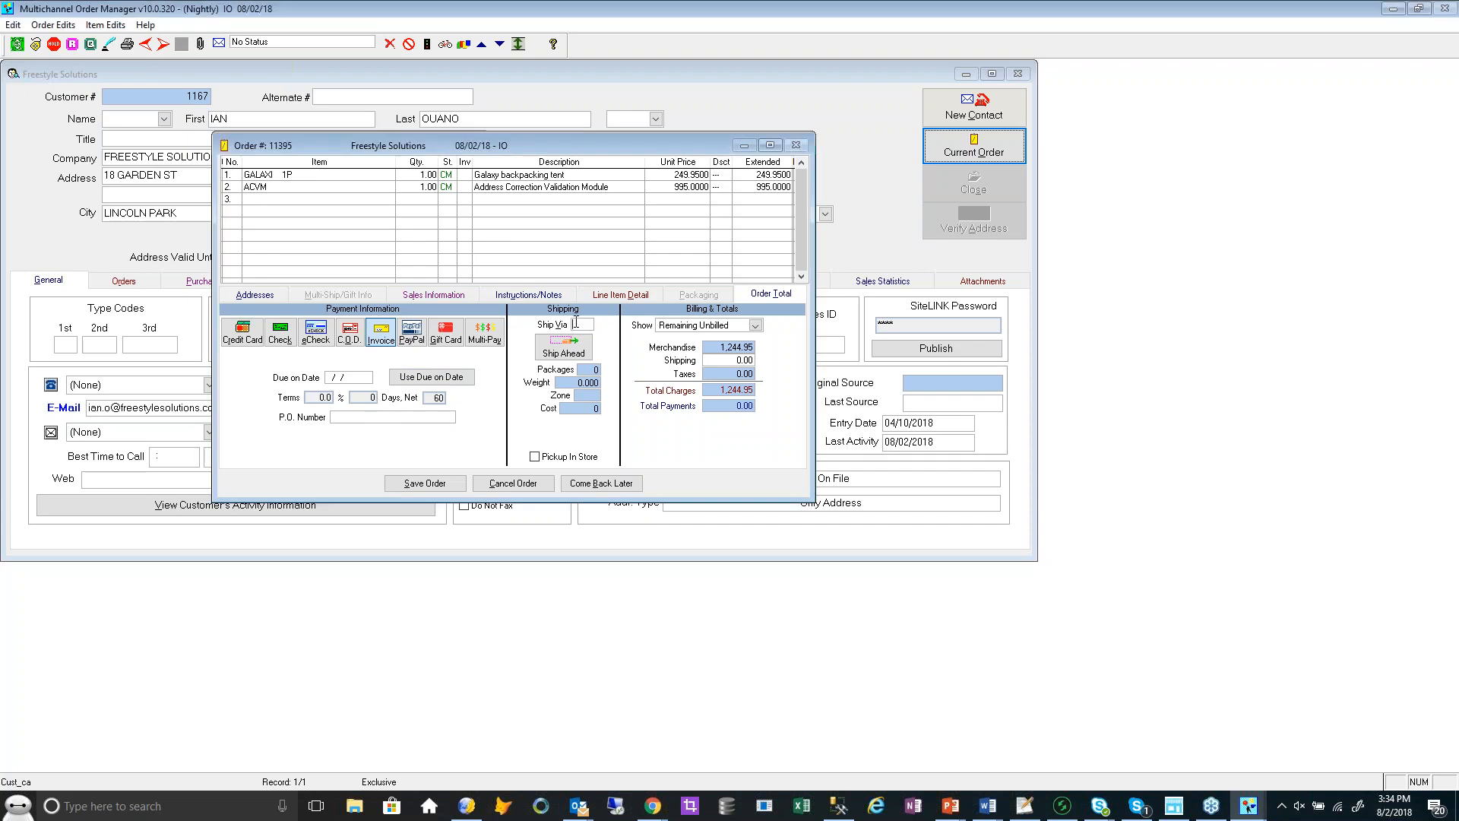
{"action": "type", "text": "UPS"}
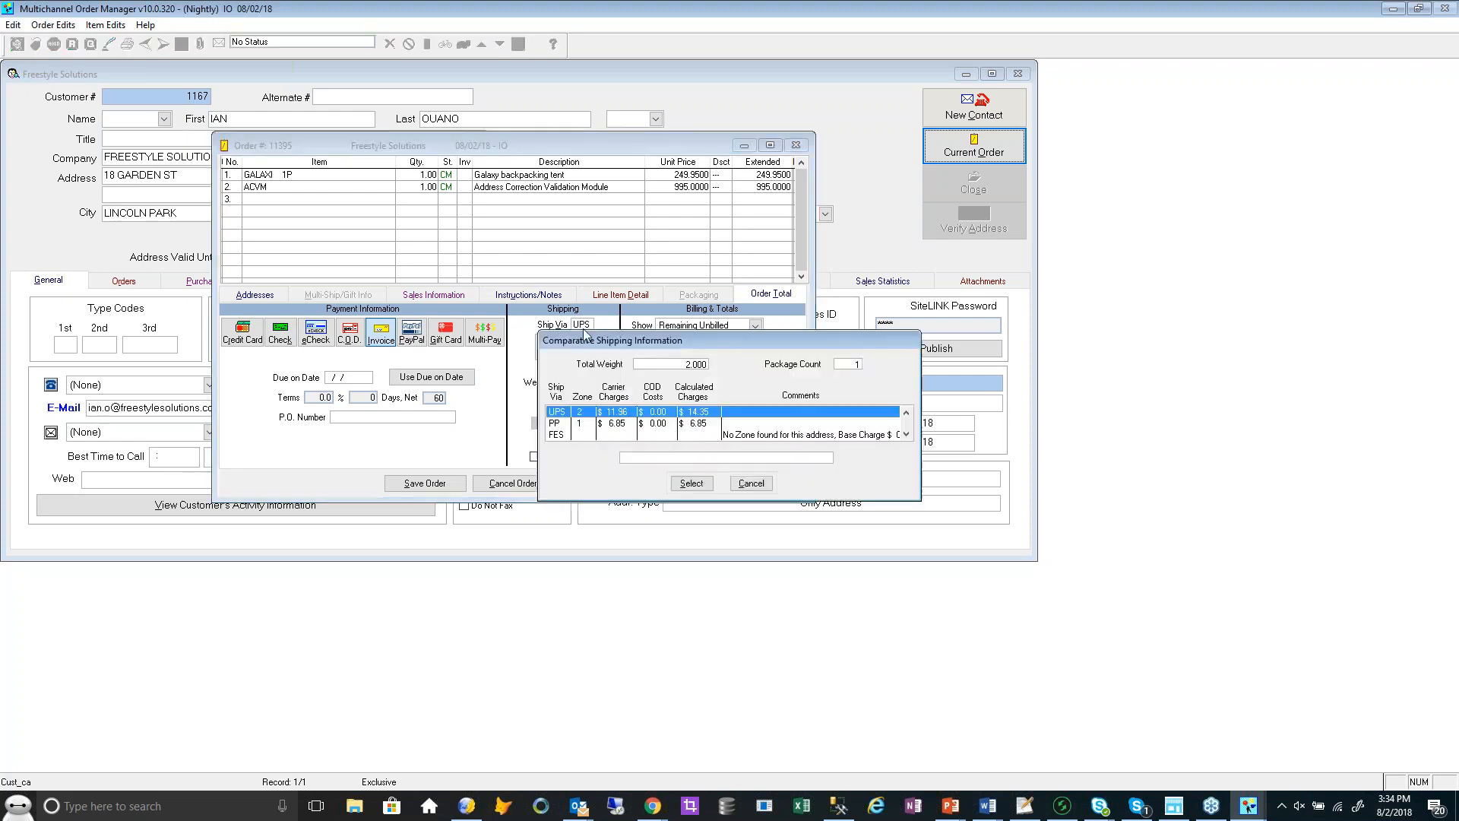
{"action": "left_click", "coordinate": [735, 492]}
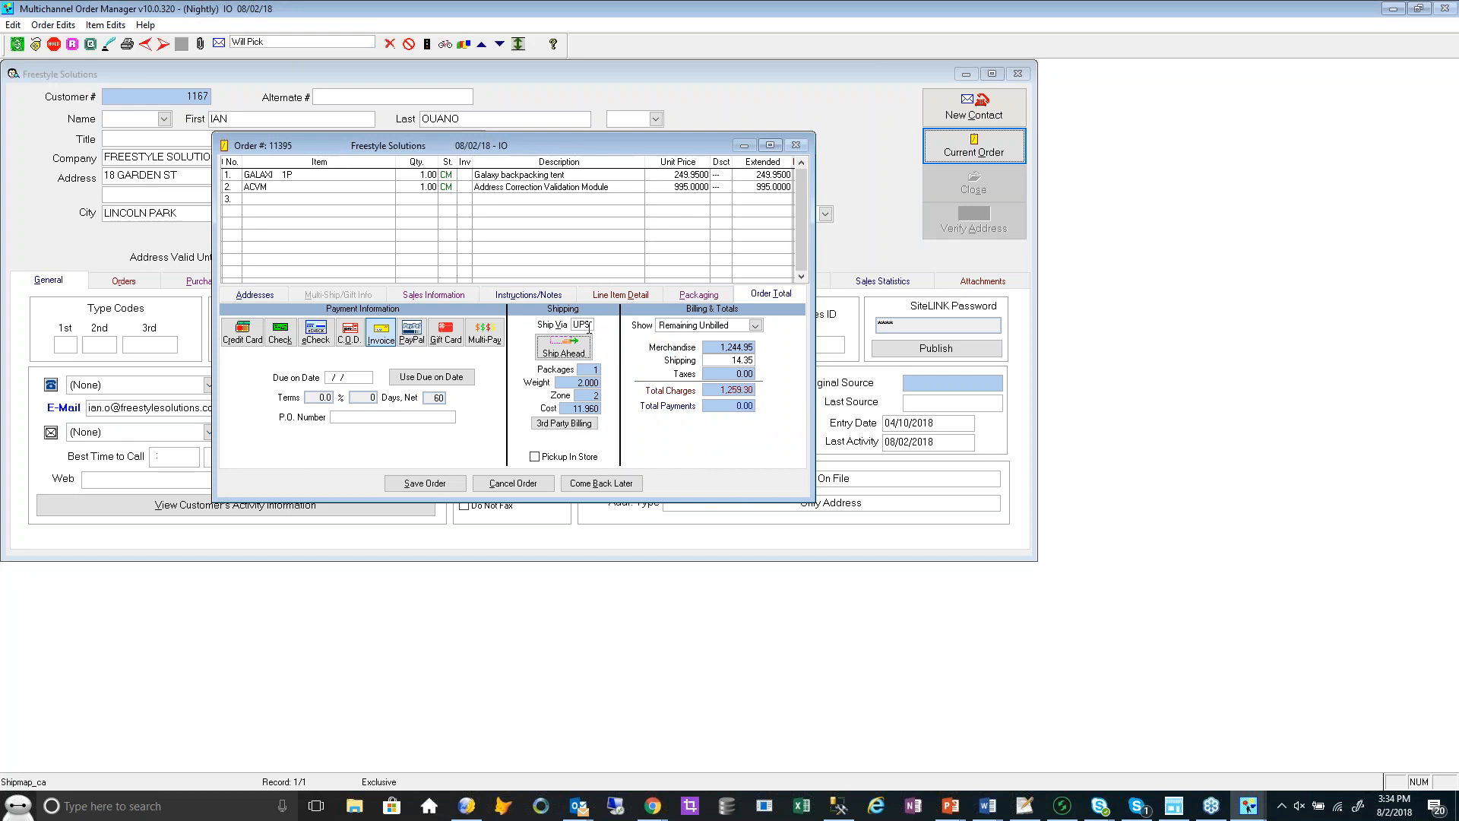
Set the order's shipping method to BST and rate shop the available carrier services
{"action": "type", "text": "BST"}
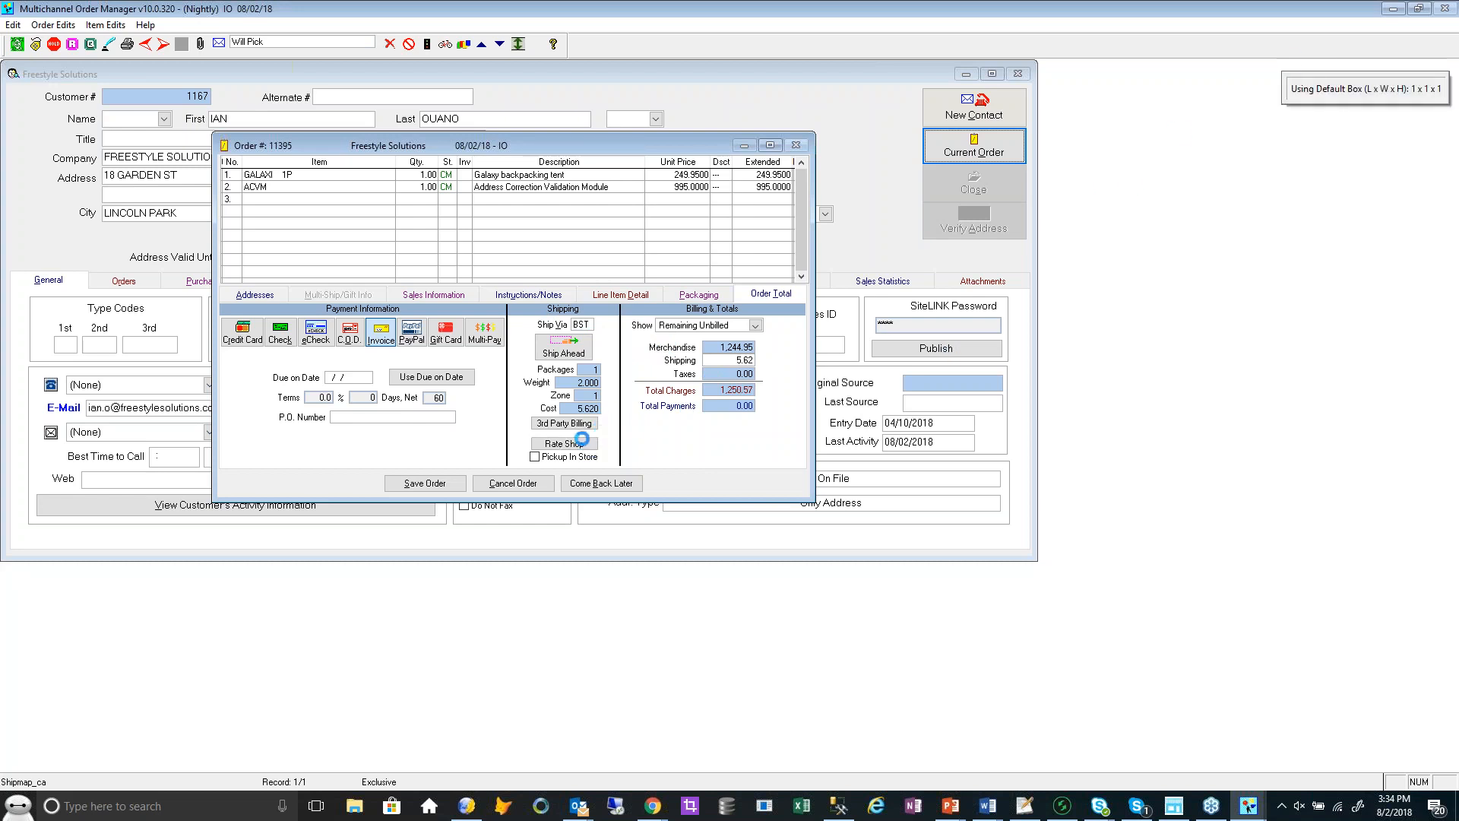
{"action": "left_click", "coordinate": [582, 440]}
{"action": "left_click_drag", "start_coordinate": [790, 271], "coordinate": [674, 174]}
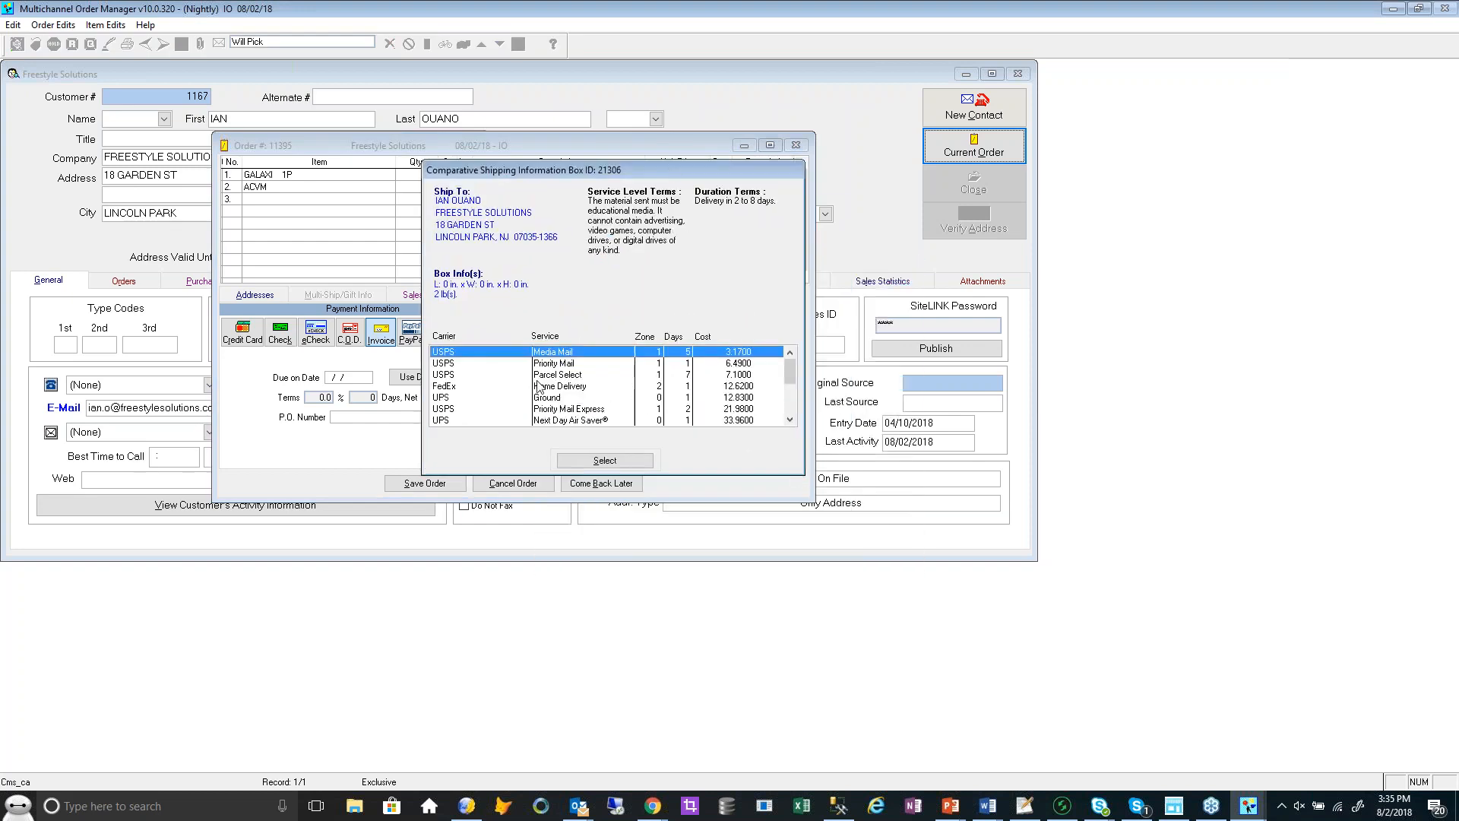
Compare the delivery terms and costs of the rated USPS, FedEx and UPS services and select UPS Ground
{"action": "left_click", "coordinate": [557, 364]}
{"action": "left_click", "coordinate": [553, 352]}
{"action": "left_click", "coordinate": [612, 364]}
{"action": "left_click", "coordinate": [718, 375]}
{"action": "left_click", "coordinate": [700, 386]}
{"action": "left_click", "coordinate": [653, 397]}
{"action": "left_click", "coordinate": [647, 421]}
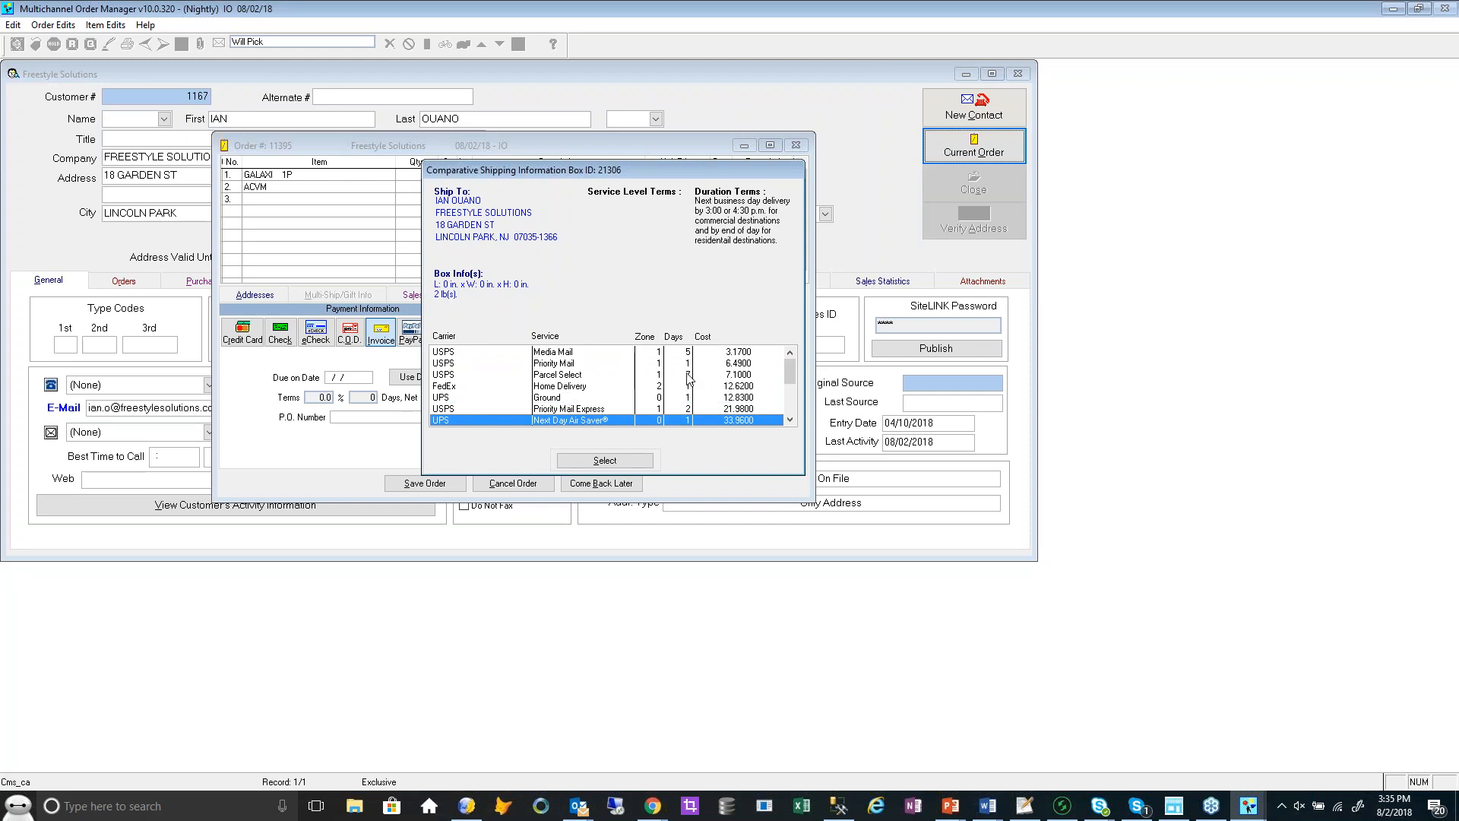
{"action": "left_click", "coordinate": [616, 409]}
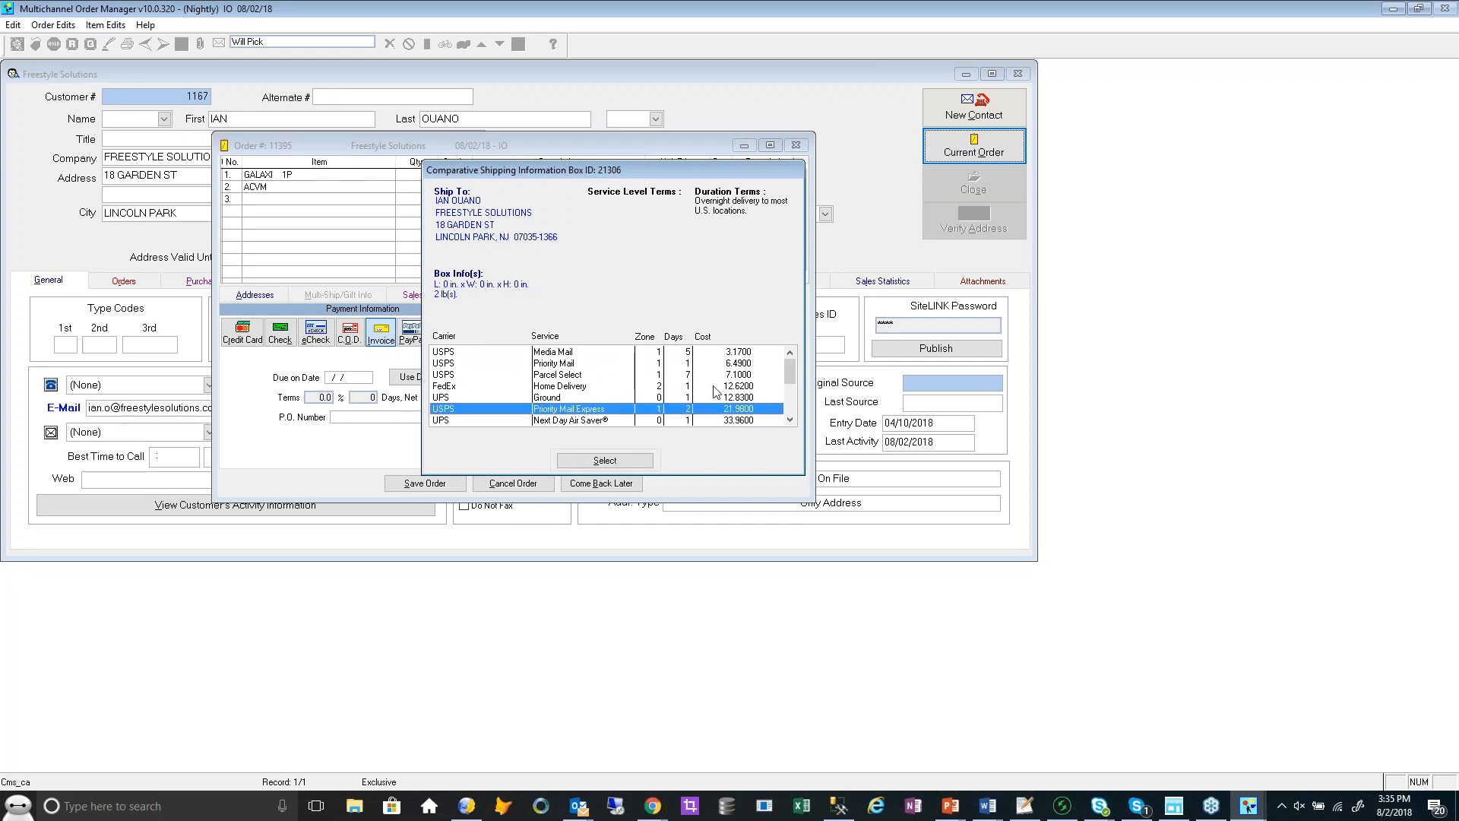
{"action": "left_click", "coordinate": [733, 352]}
{"action": "left_click", "coordinate": [598, 364]}
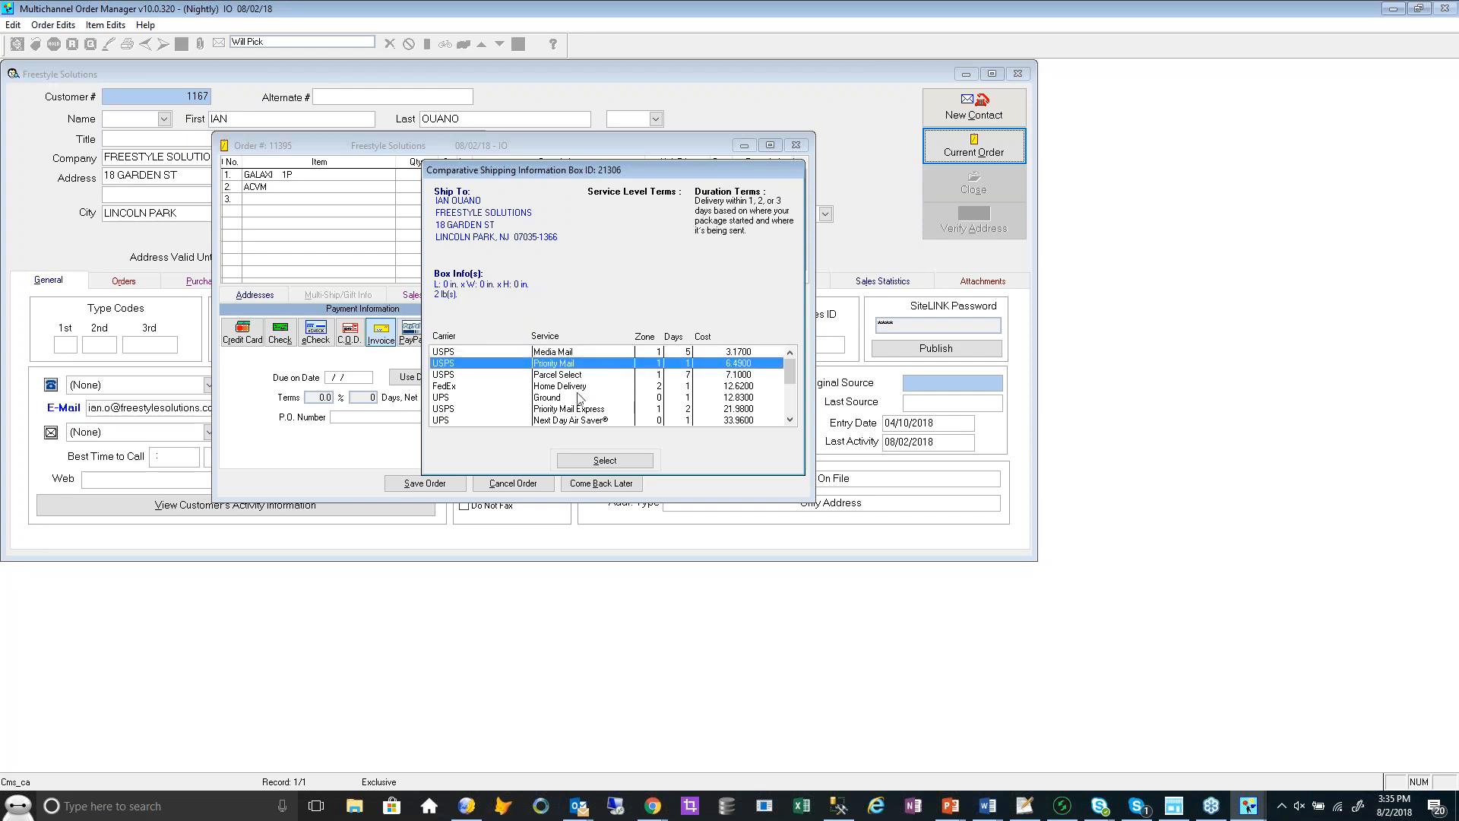
{"action": "left_click", "coordinate": [571, 398]}
{"action": "left_click", "coordinate": [600, 460]}
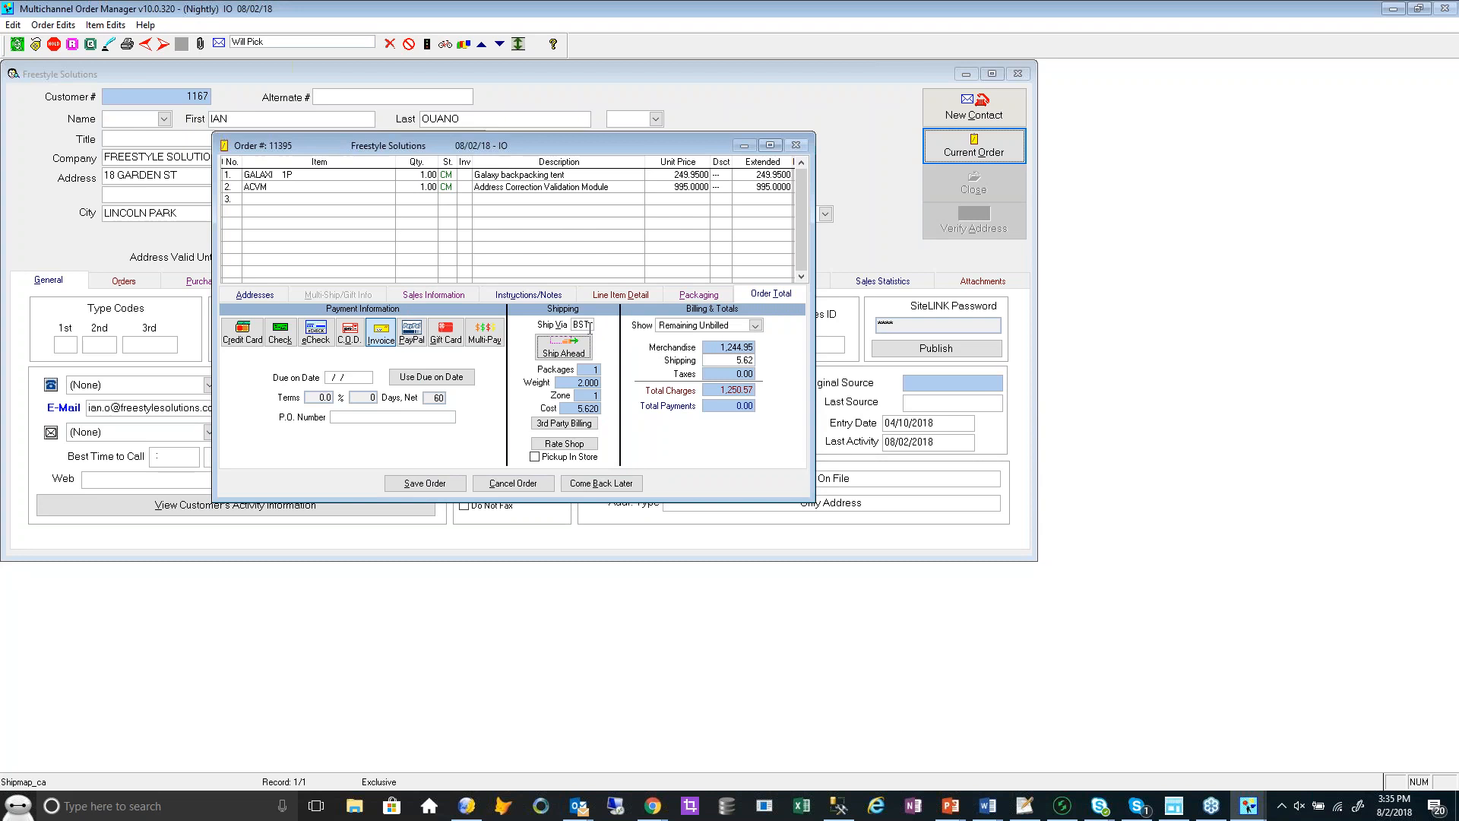
Set the order's shipping method to G2, rate shop it and select USPS Priority Mail Express
{"action": "left_click", "coordinate": [590, 328]}
{"action": "type", "text": "G2"}
{"action": "left_click", "coordinate": [585, 445]}
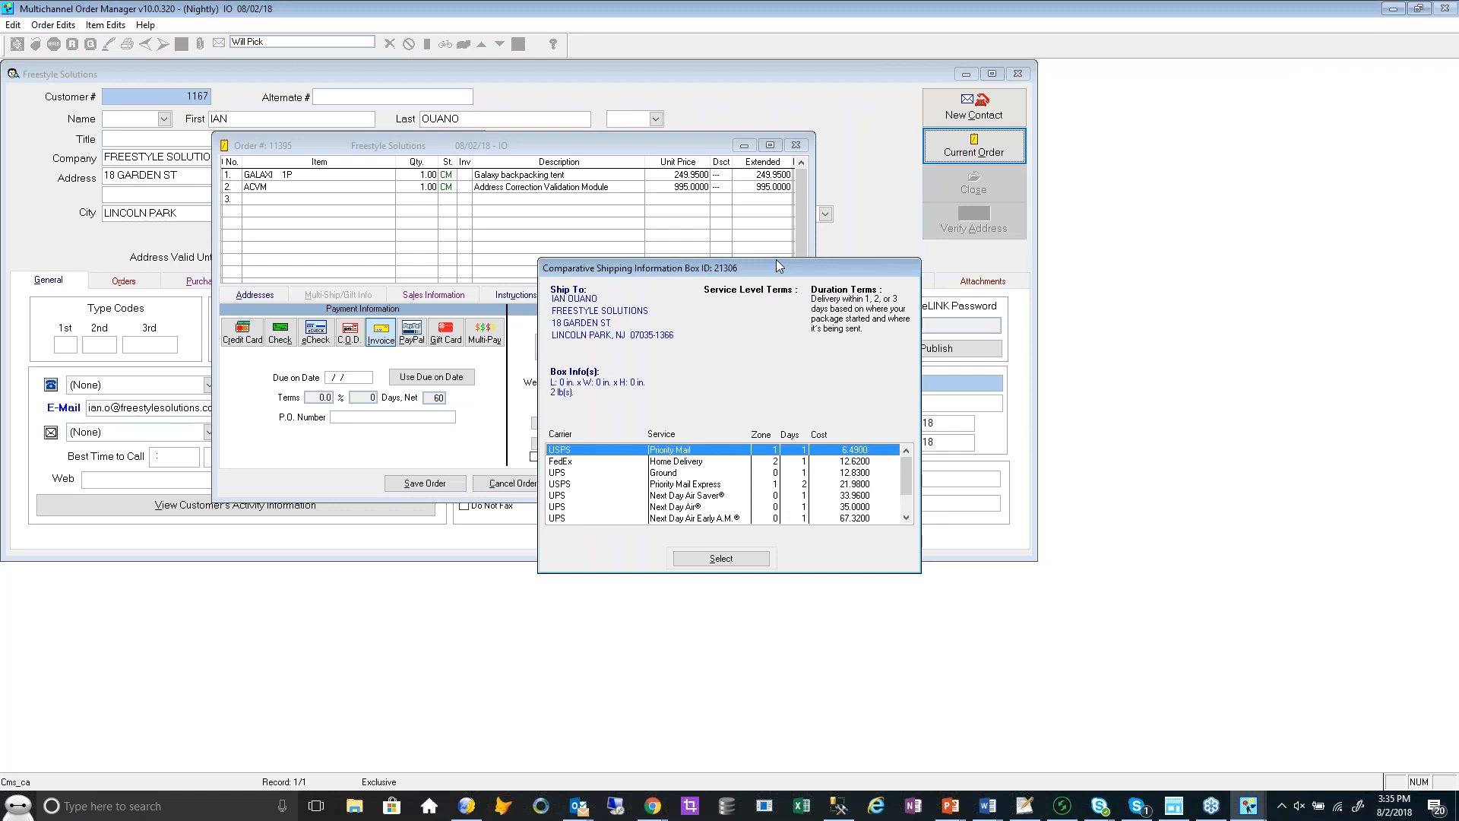
{"action": "left_click_drag", "start_coordinate": [776, 266], "coordinate": [678, 191]}
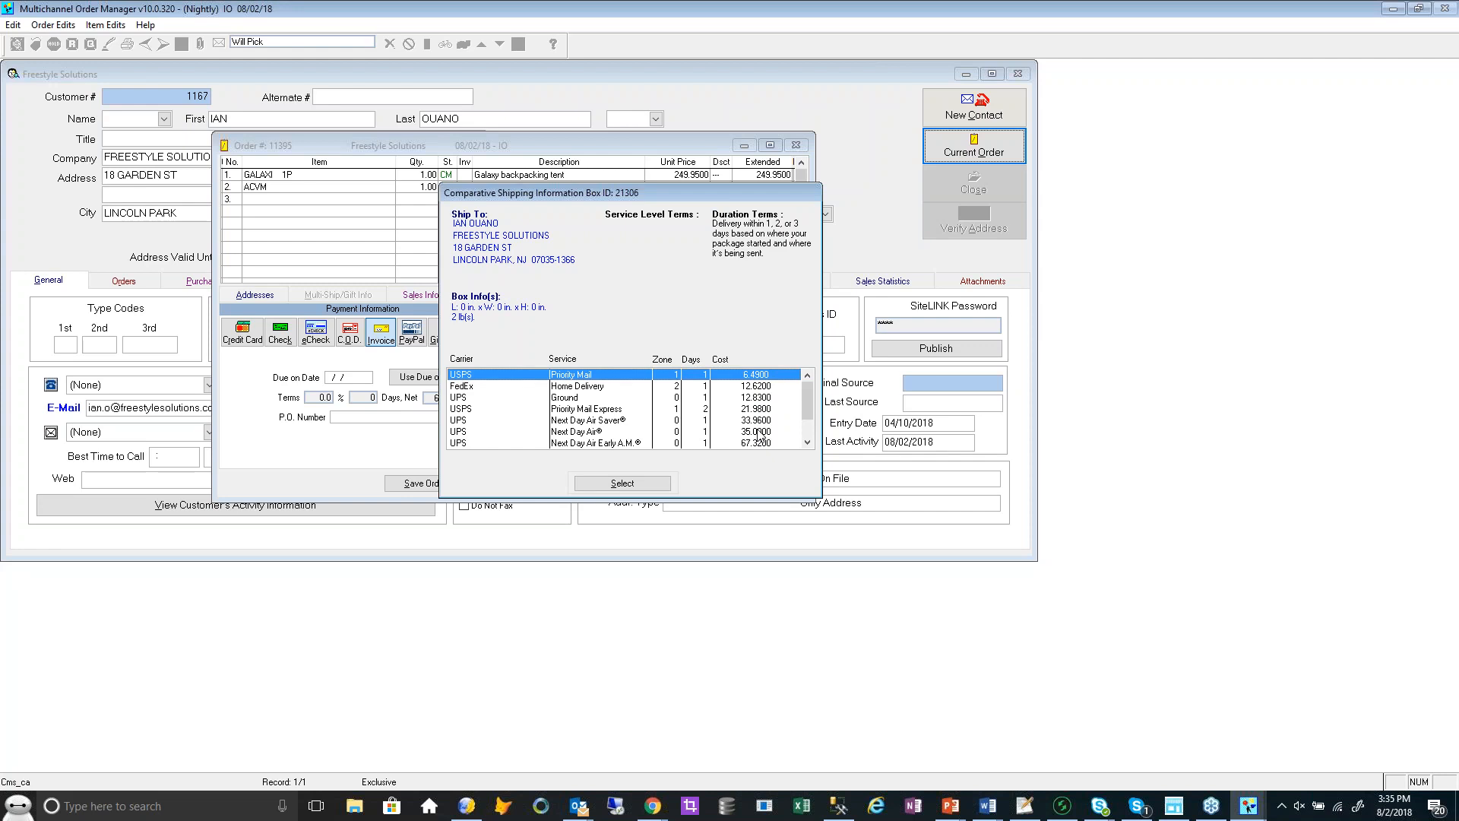
{"action": "left_click", "coordinate": [592, 401]}
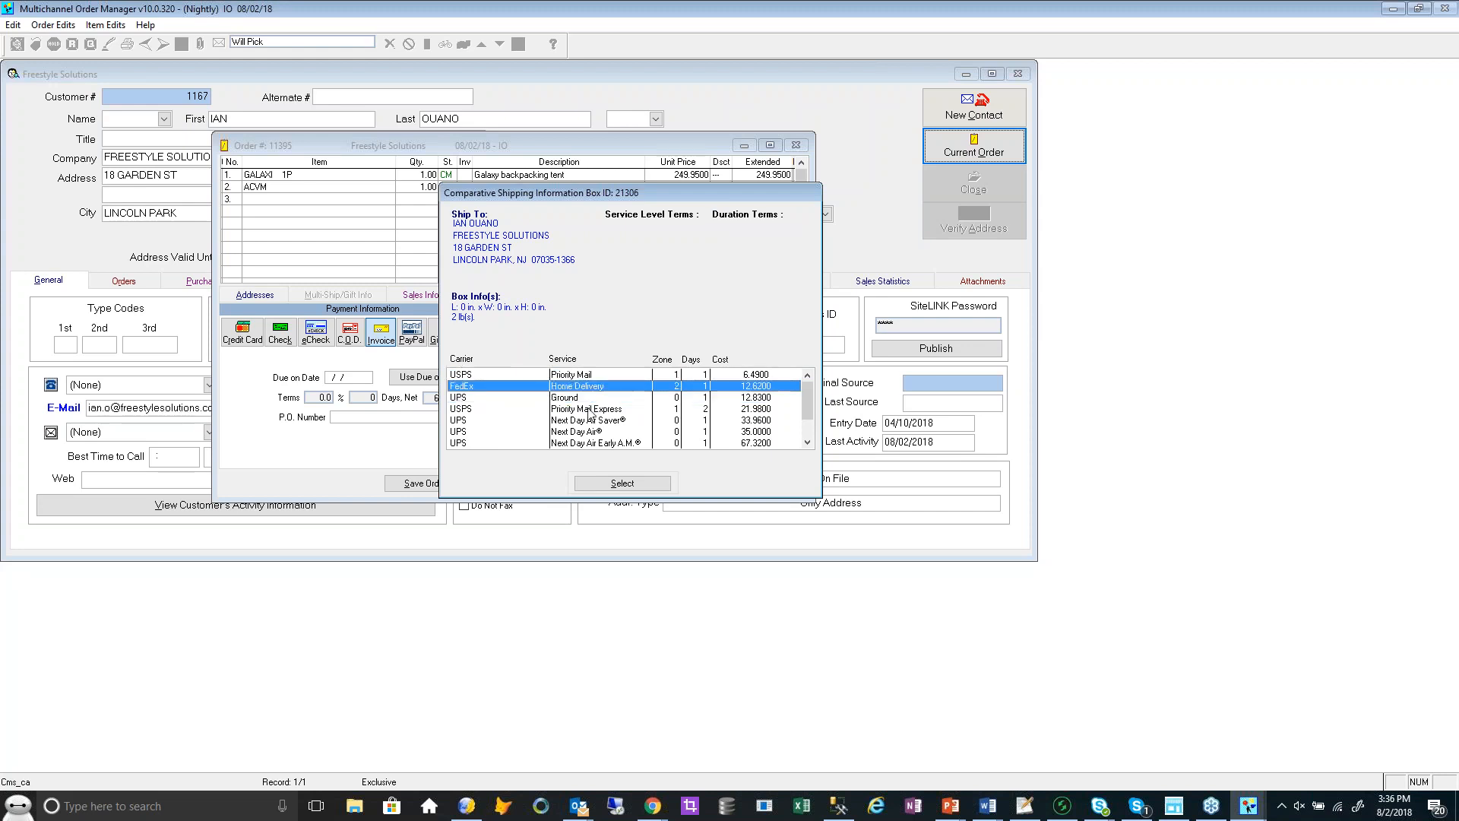
{"action": "left_click", "coordinate": [591, 410]}
{"action": "left_click", "coordinate": [625, 484]}
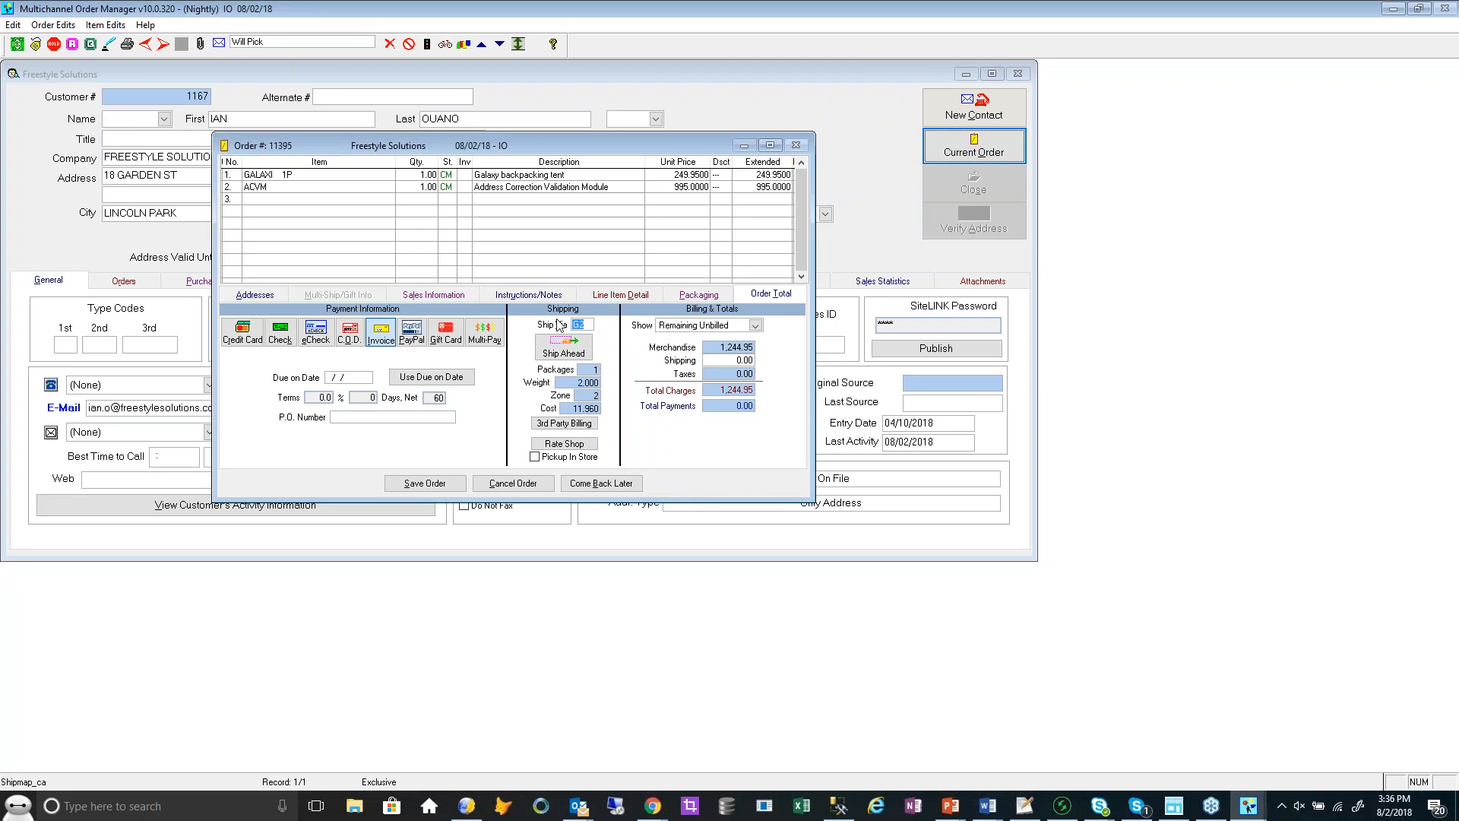
Replace the order's shipping method with URS, rate shop it and select UPS Ground
{"action": "key", "text": "BackSpace"}
{"action": "key", "text": "Tab"}
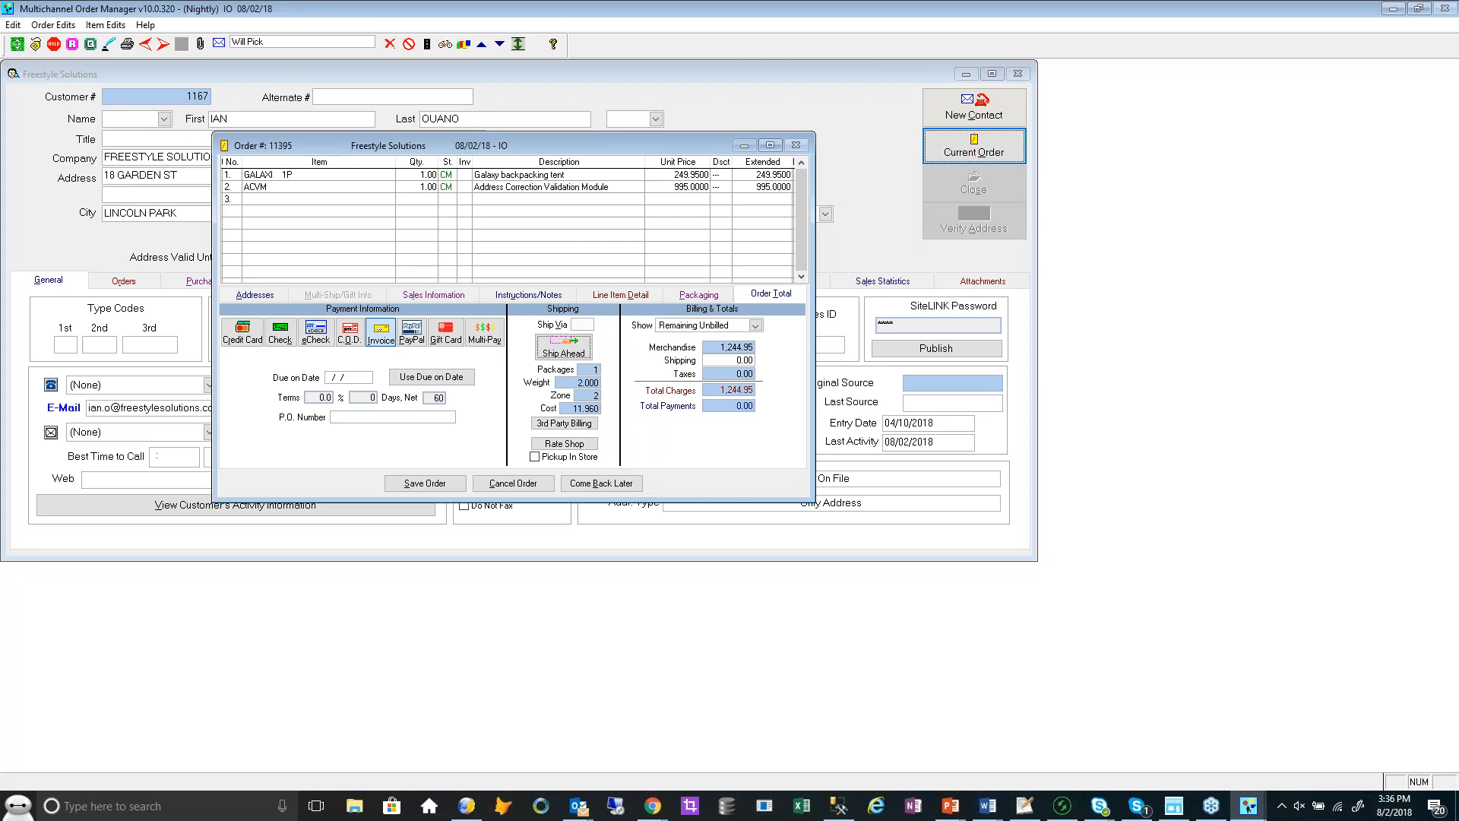
{"action": "left_click", "coordinate": [582, 326]}
{"action": "type", "text": "URS"}
{"action": "left_click", "coordinate": [576, 443]}
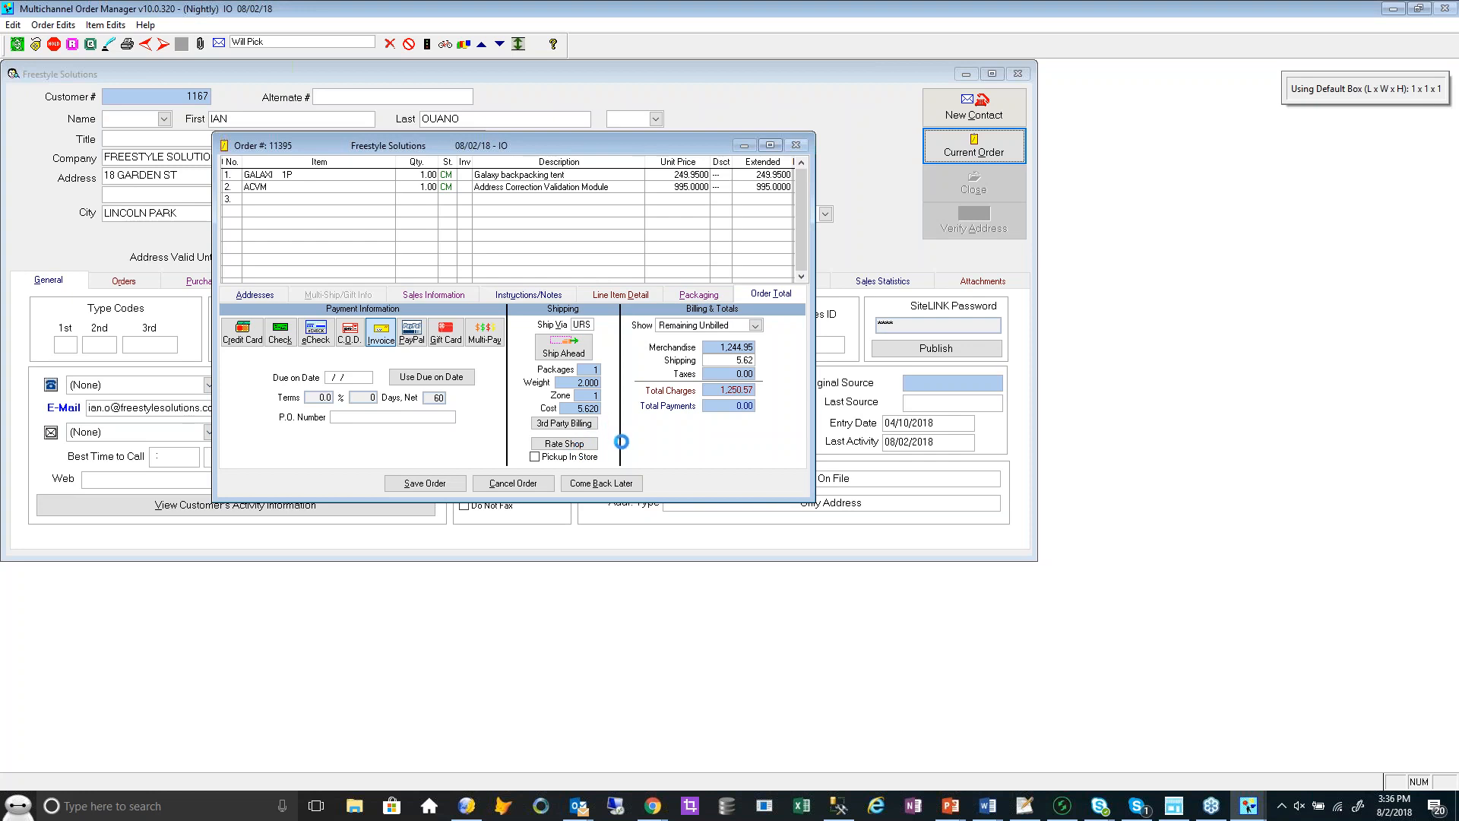
{"action": "left_click", "coordinate": [591, 446]}
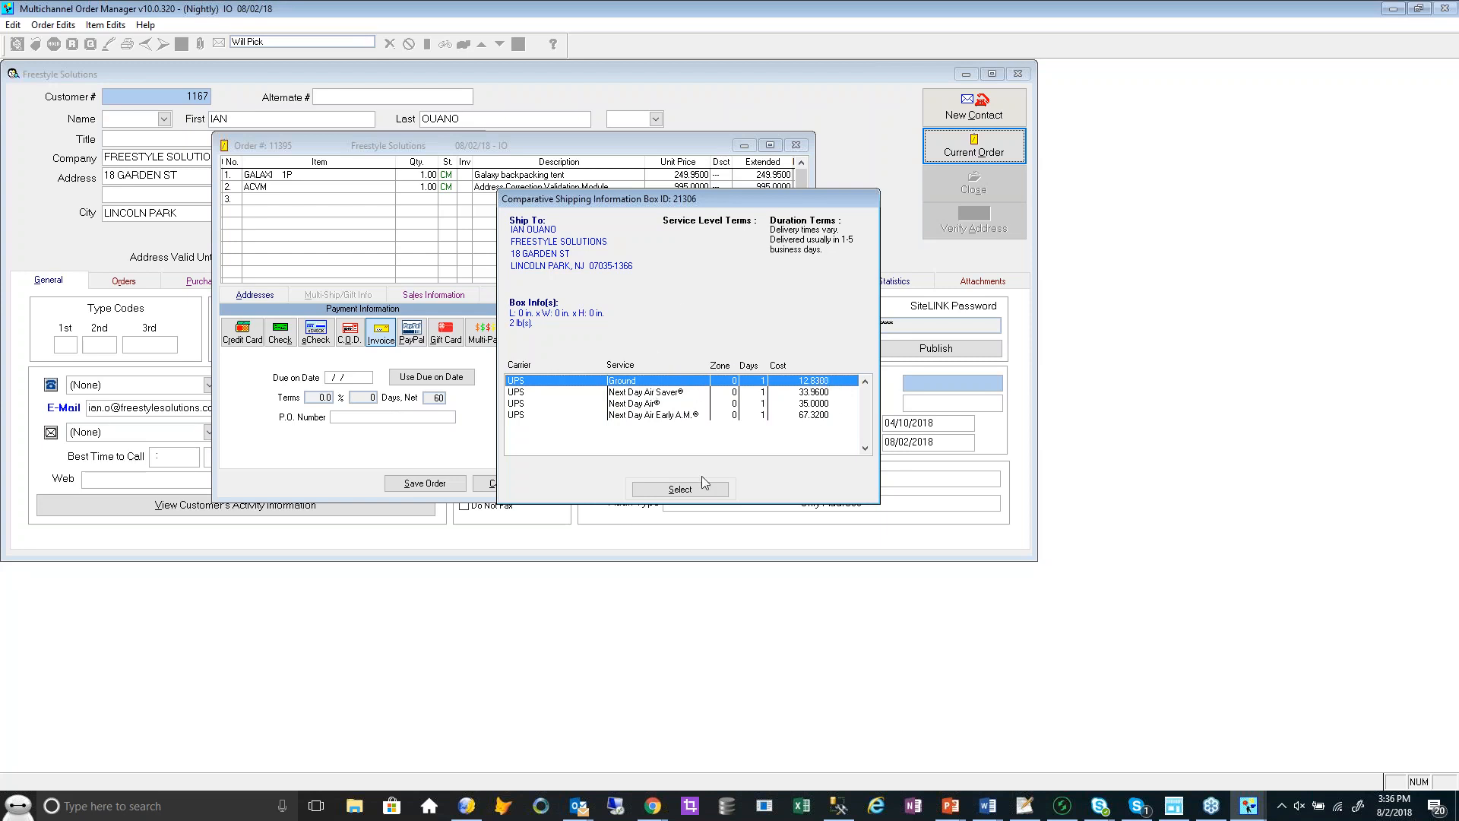
{"action": "left_click", "coordinate": [684, 489]}
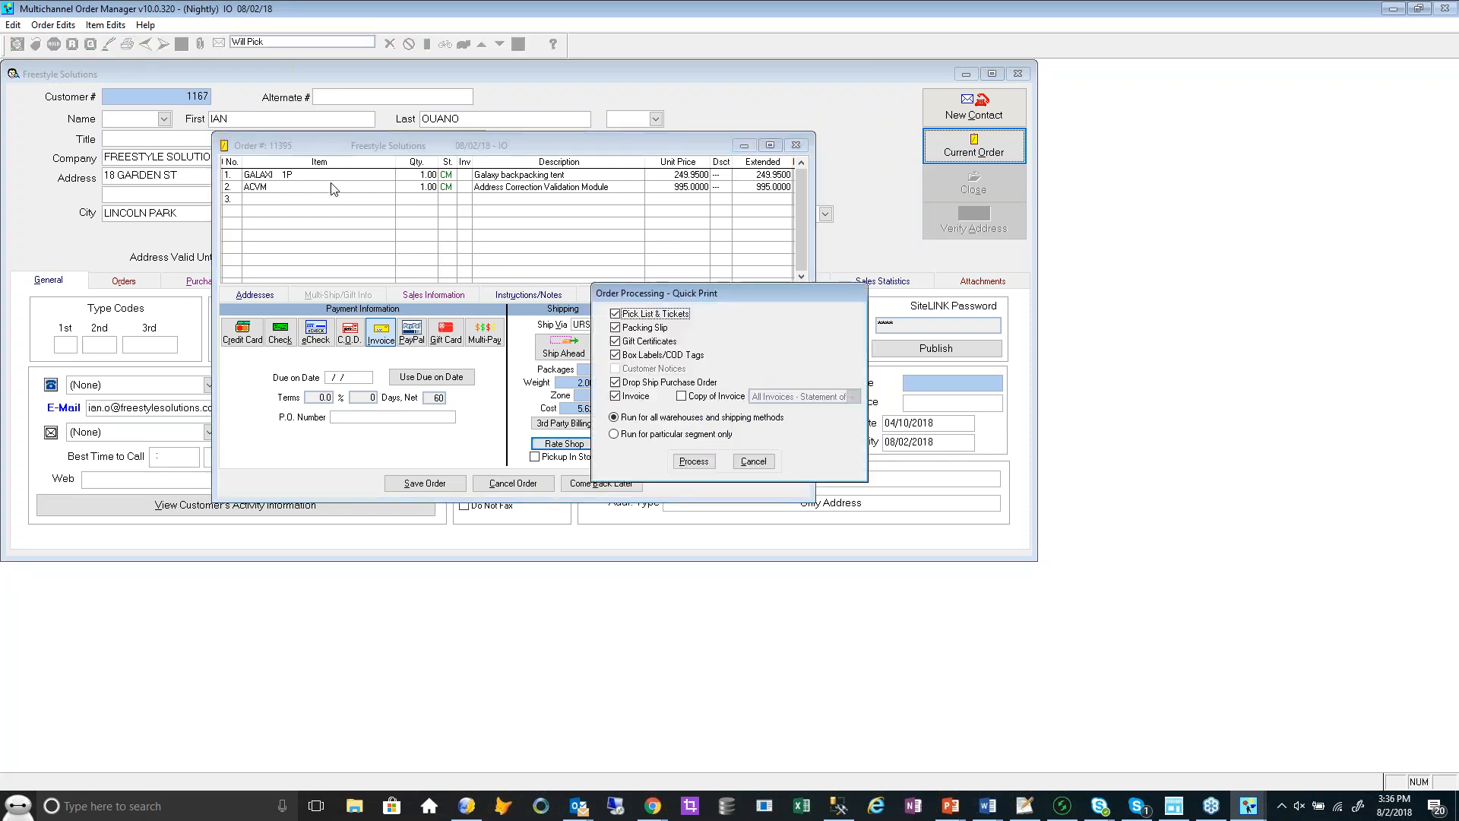
Process the order's Quick Print documents for all warehouses, choose Microsoft XPS Document Writer for the pick ticket and exit its output options
{"action": "left_click", "coordinate": [694, 461]}
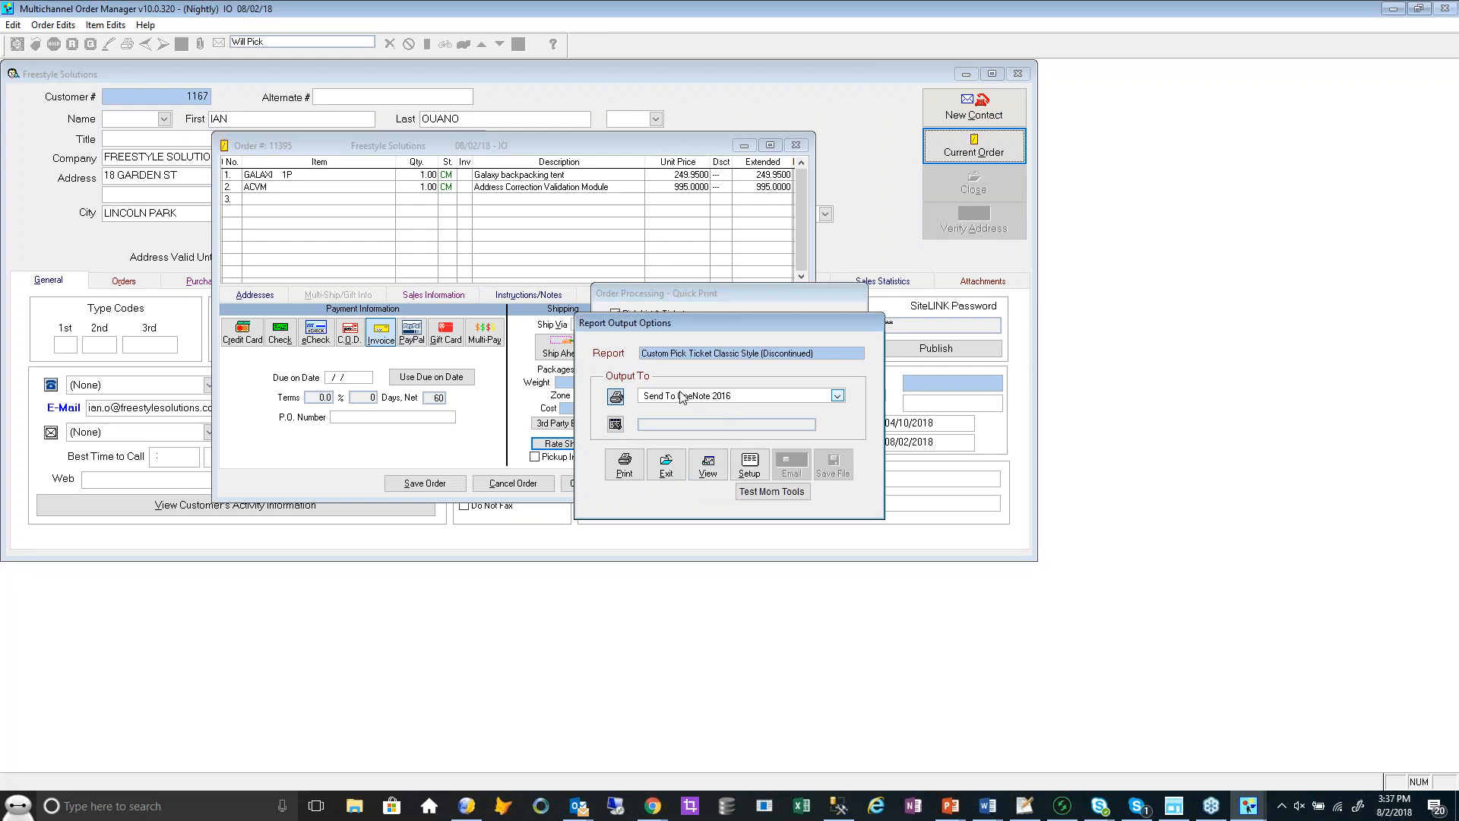
{"action": "left_click", "coordinate": [681, 397]}
{"action": "left_click", "coordinate": [694, 450]}
{"action": "left_click", "coordinate": [881, 456]}
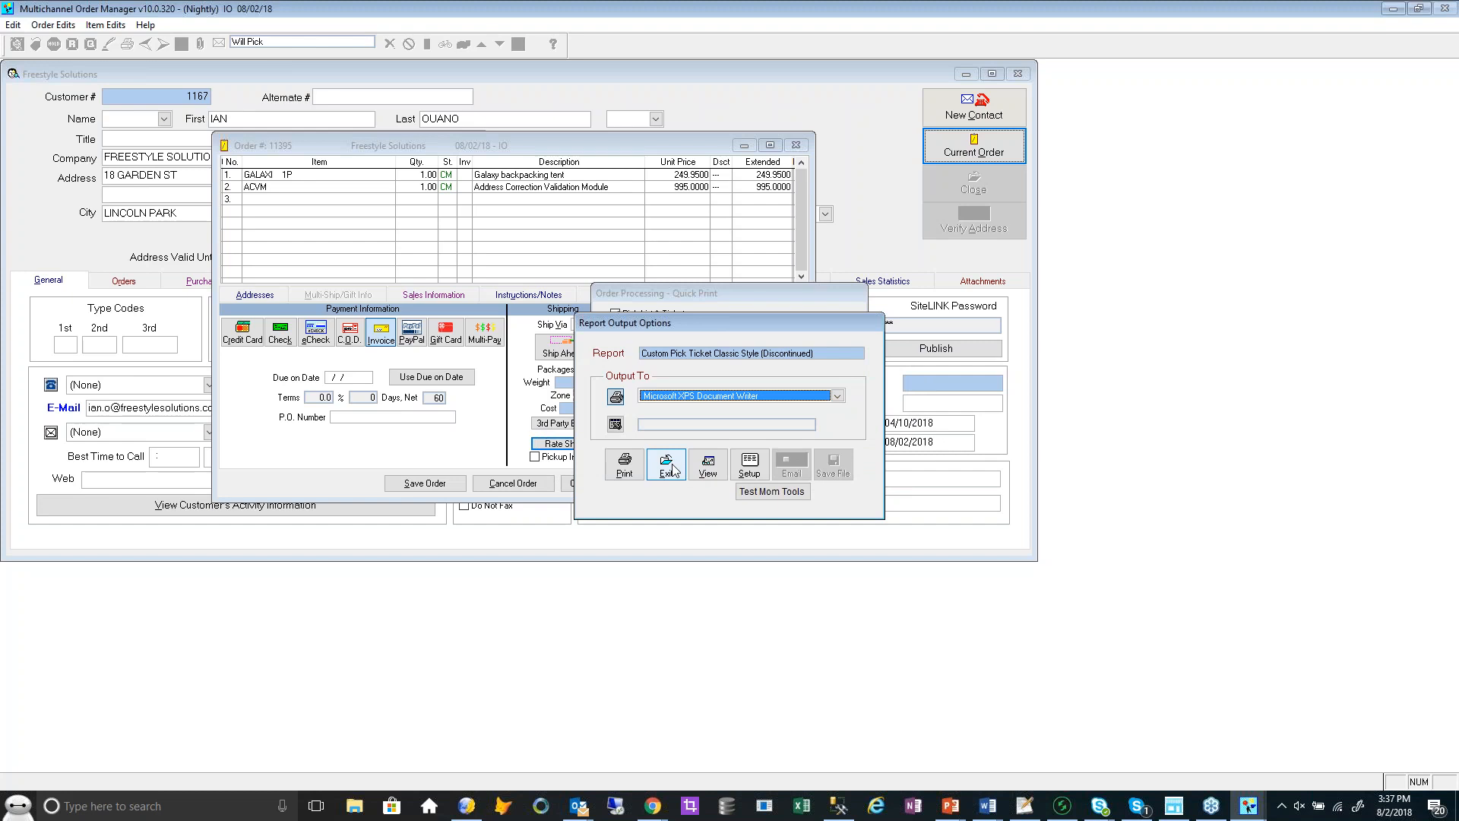
{"action": "left_click", "coordinate": [672, 465]}
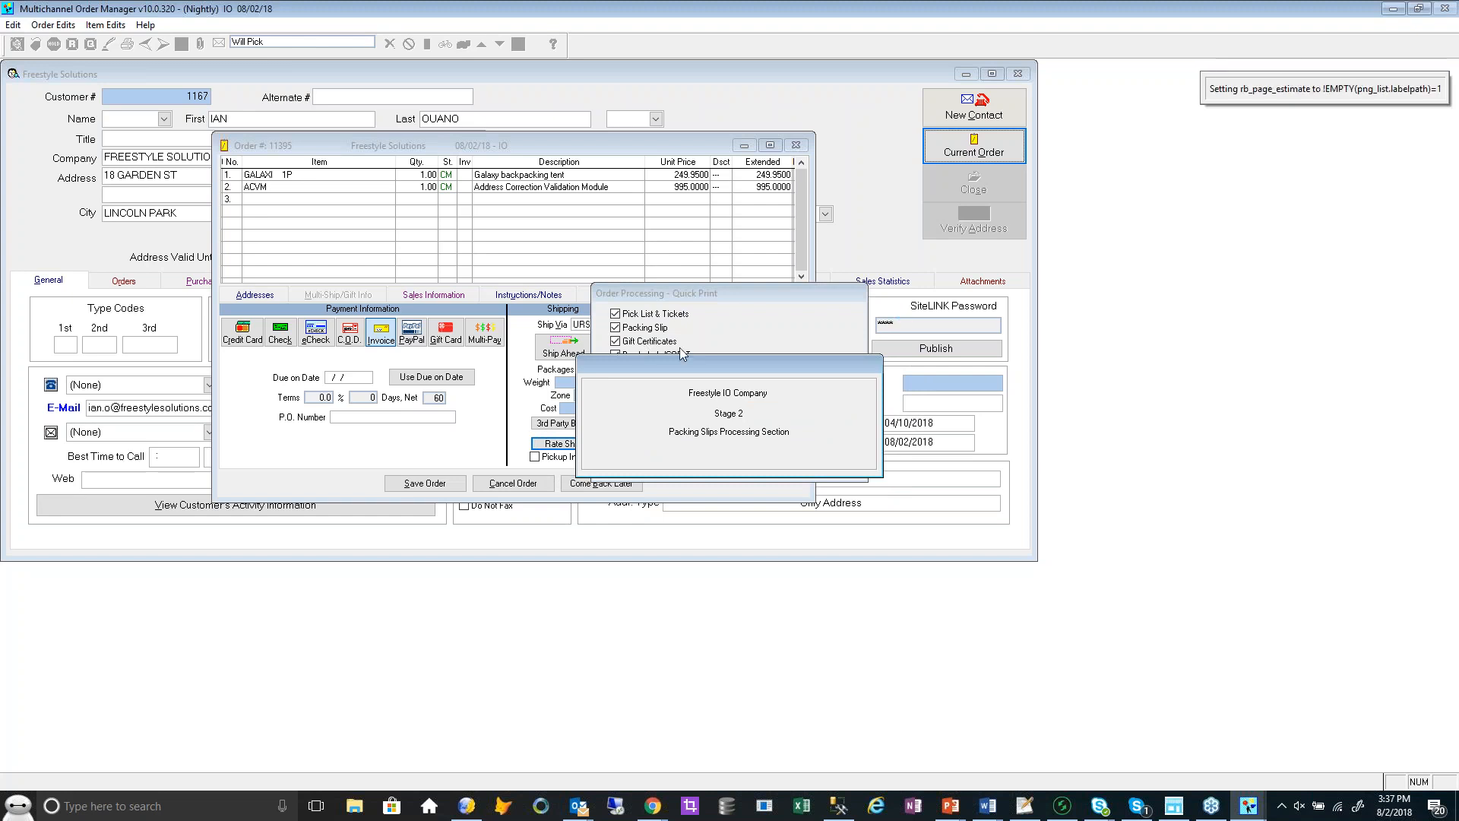
Preview the combined invoice and packing slip with its UPS label in a maximized view, then exit its output options
{"action": "left_click", "coordinate": [719, 462]}
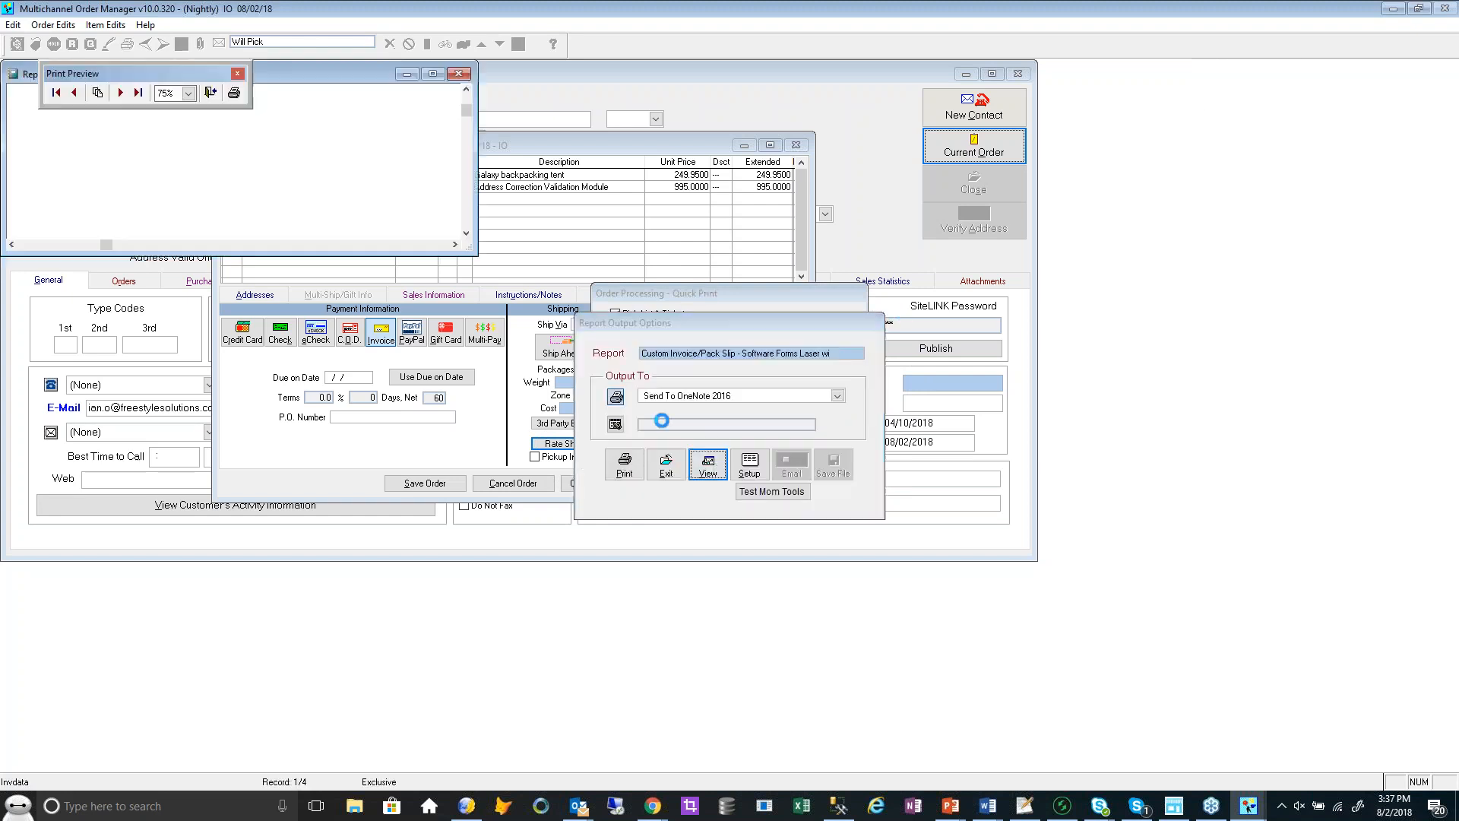
{"action": "left_click", "coordinate": [433, 73]}
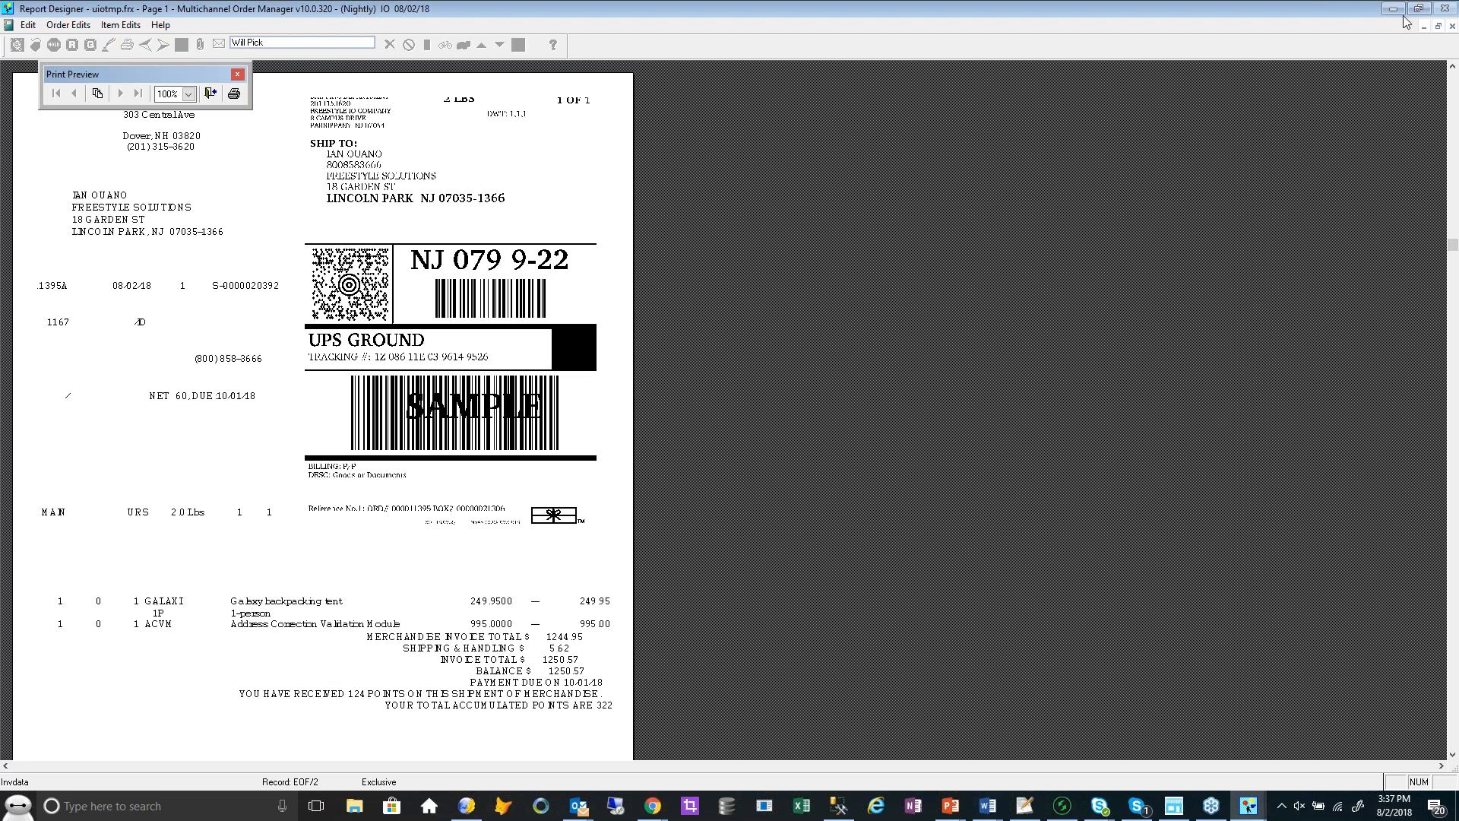
{"action": "left_click", "coordinate": [1452, 26]}
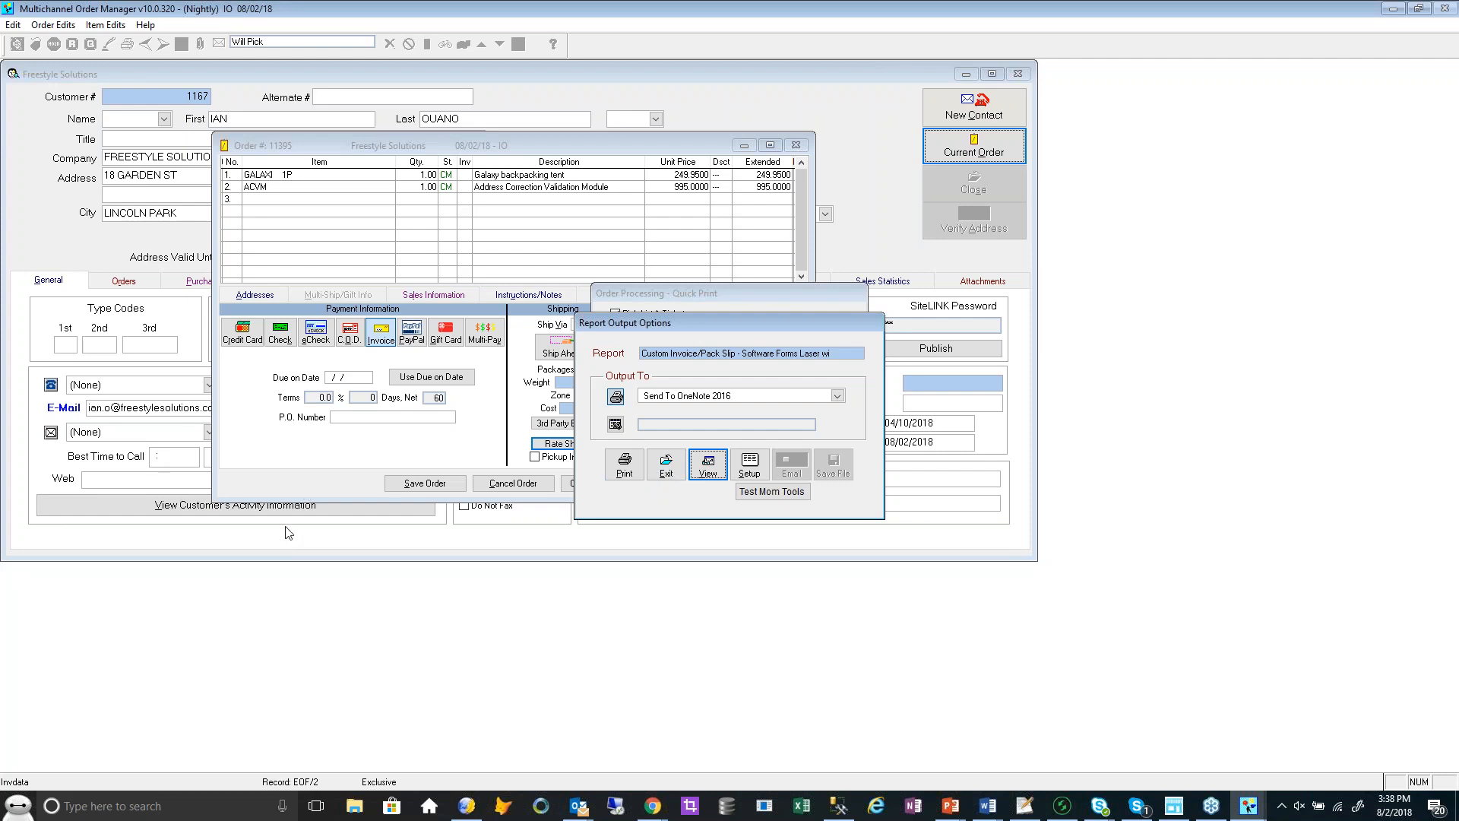
{"action": "key", "text": "alt+Tab"}
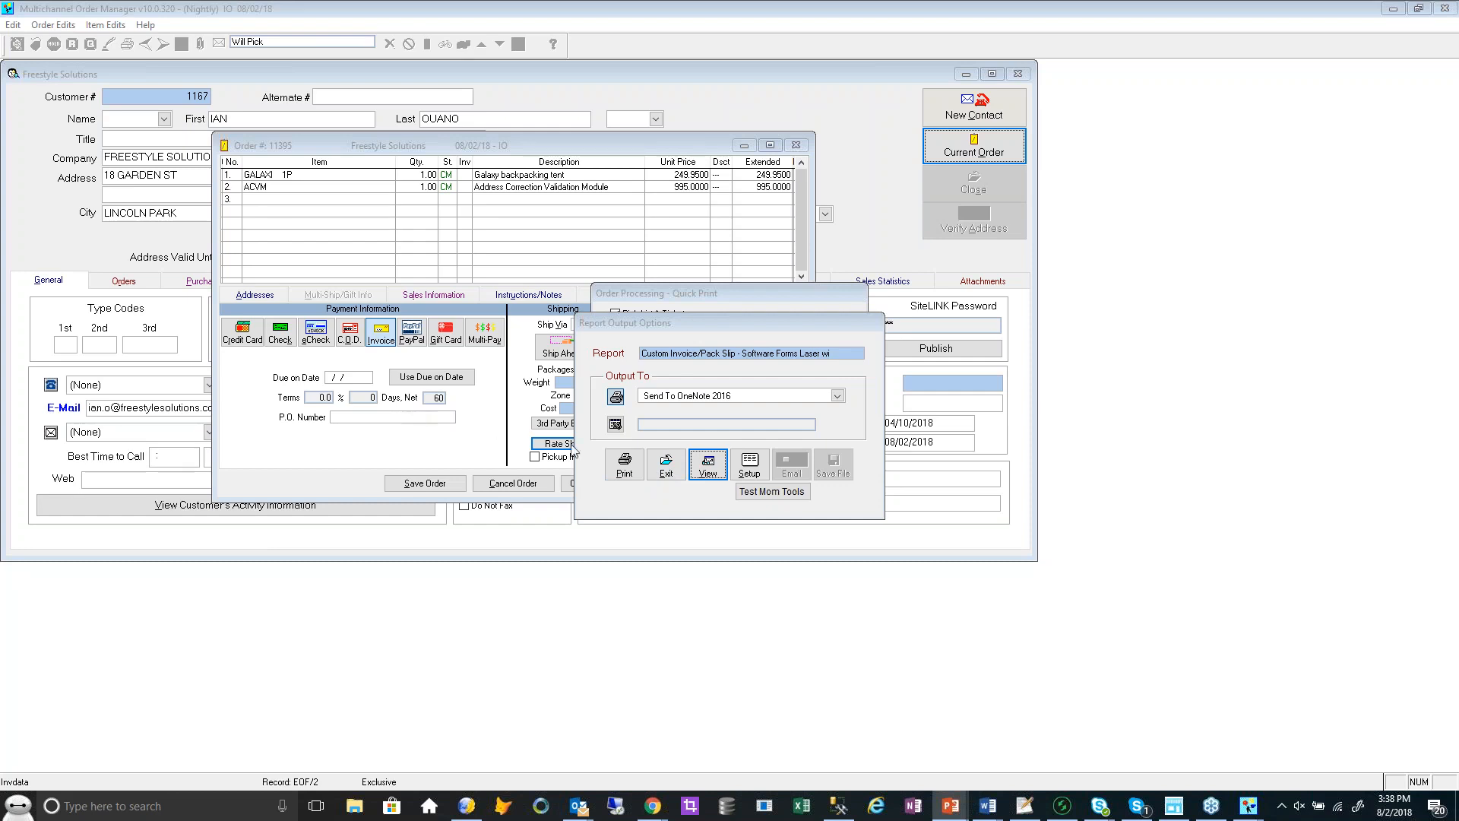
{"action": "left_click", "coordinate": [672, 474]}
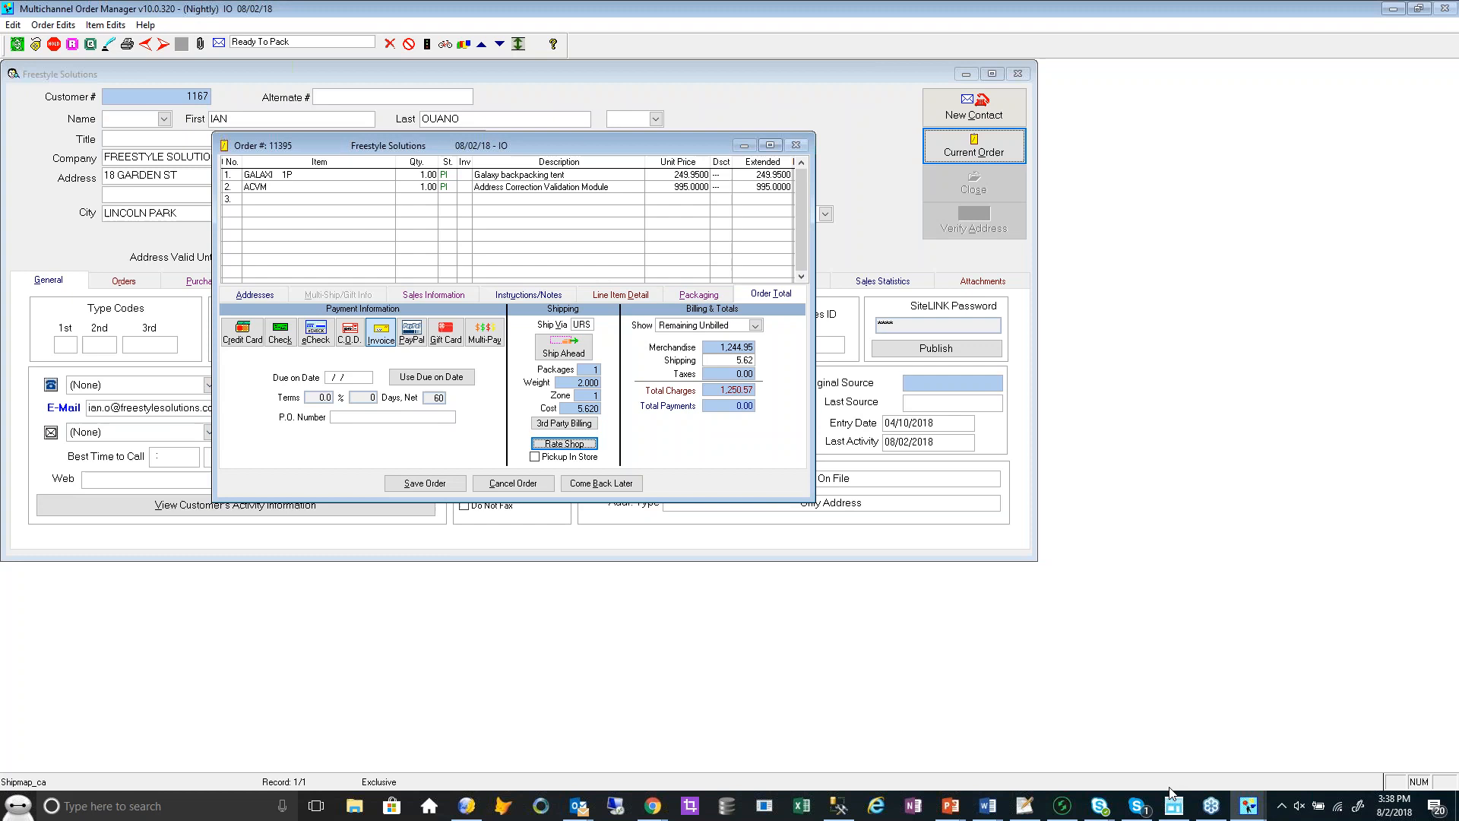
{"action": "left_click", "coordinate": [1208, 808]}
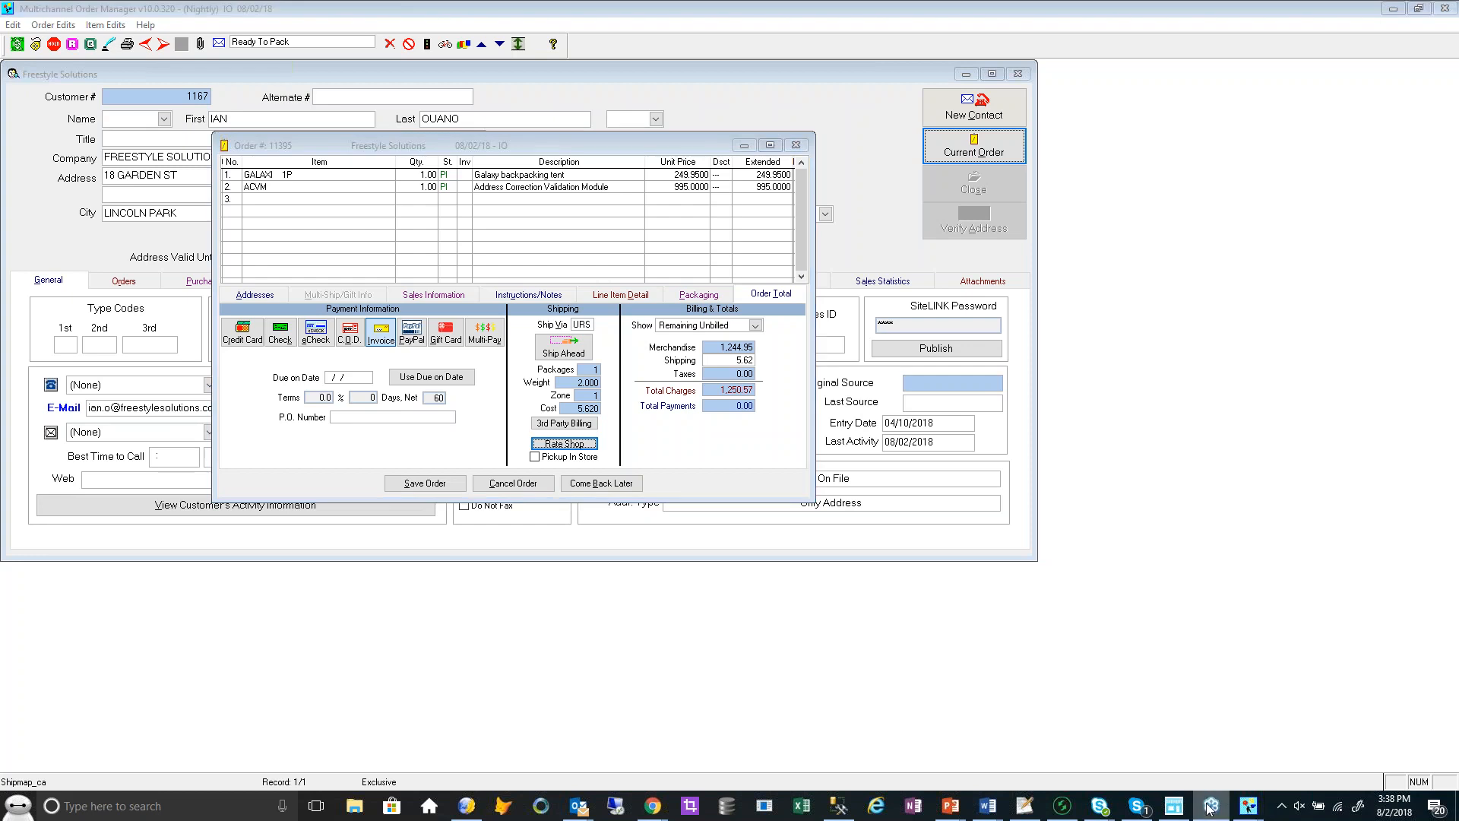
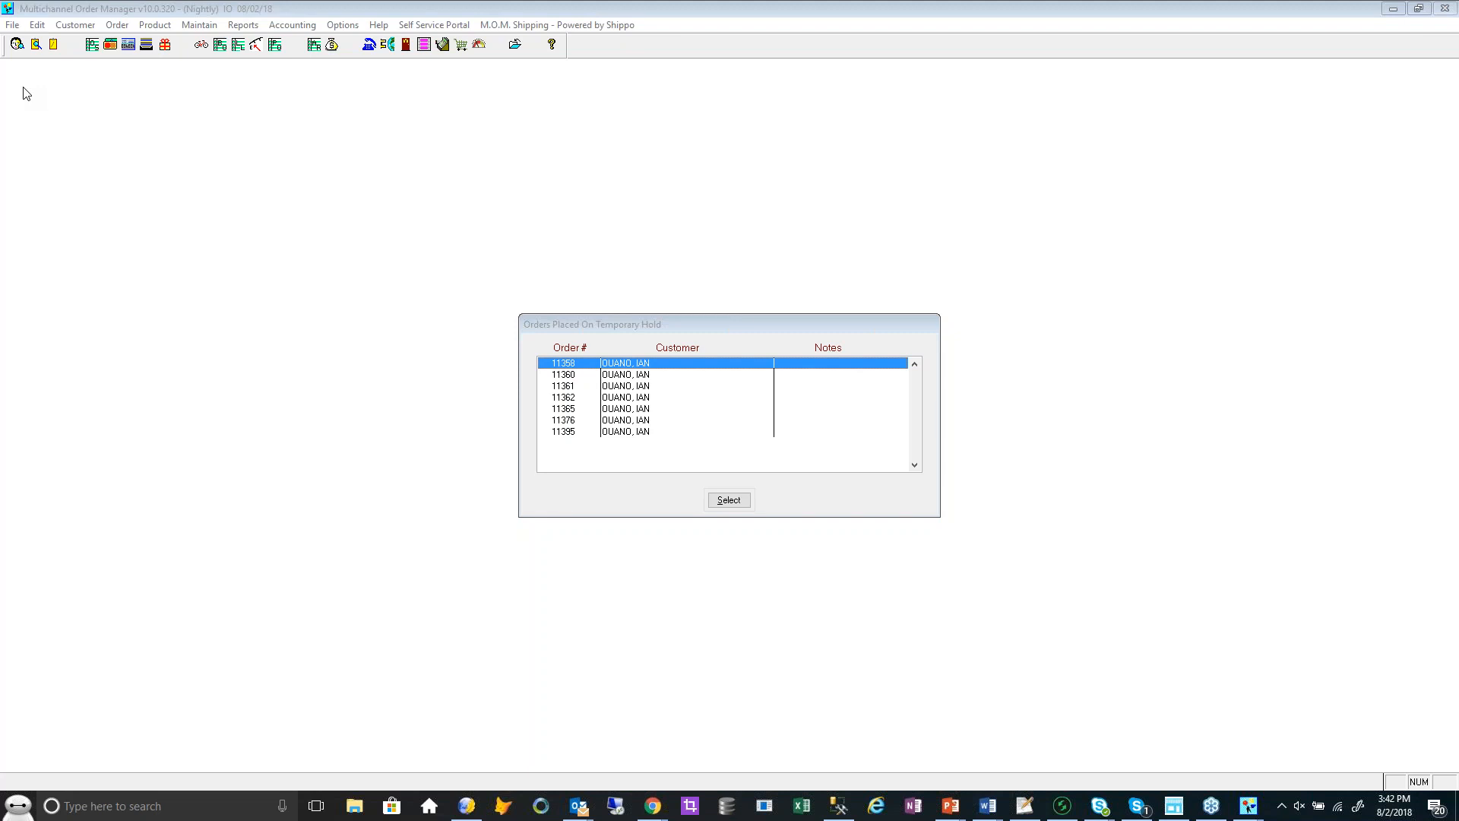
Open the Order Processing Design settings in the global parameters
{"action": "left_click", "coordinate": [197, 25]}
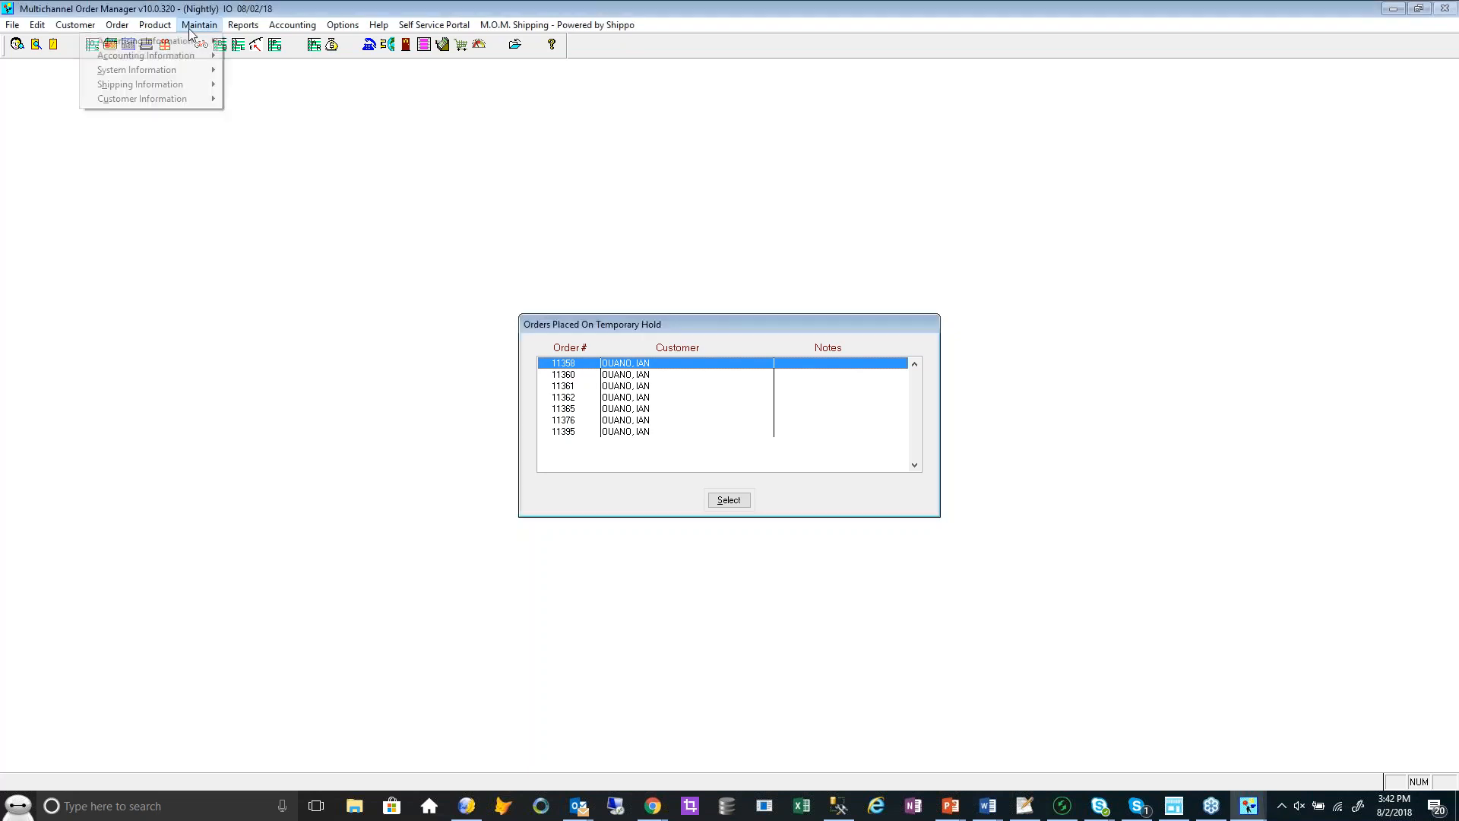
{"action": "mouse_move", "coordinate": [186, 70]}
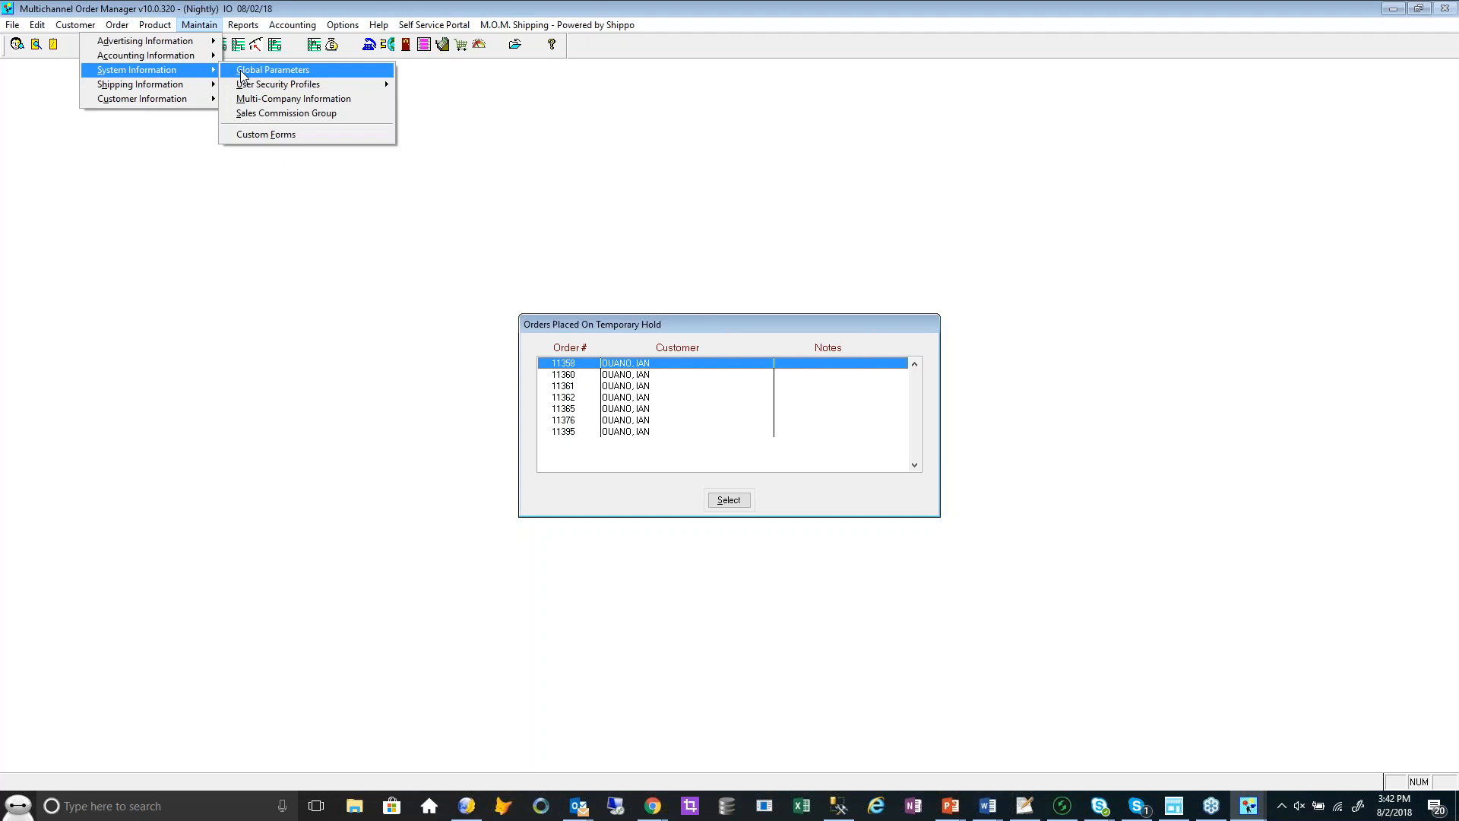
{"action": "left_click", "coordinate": [242, 70]}
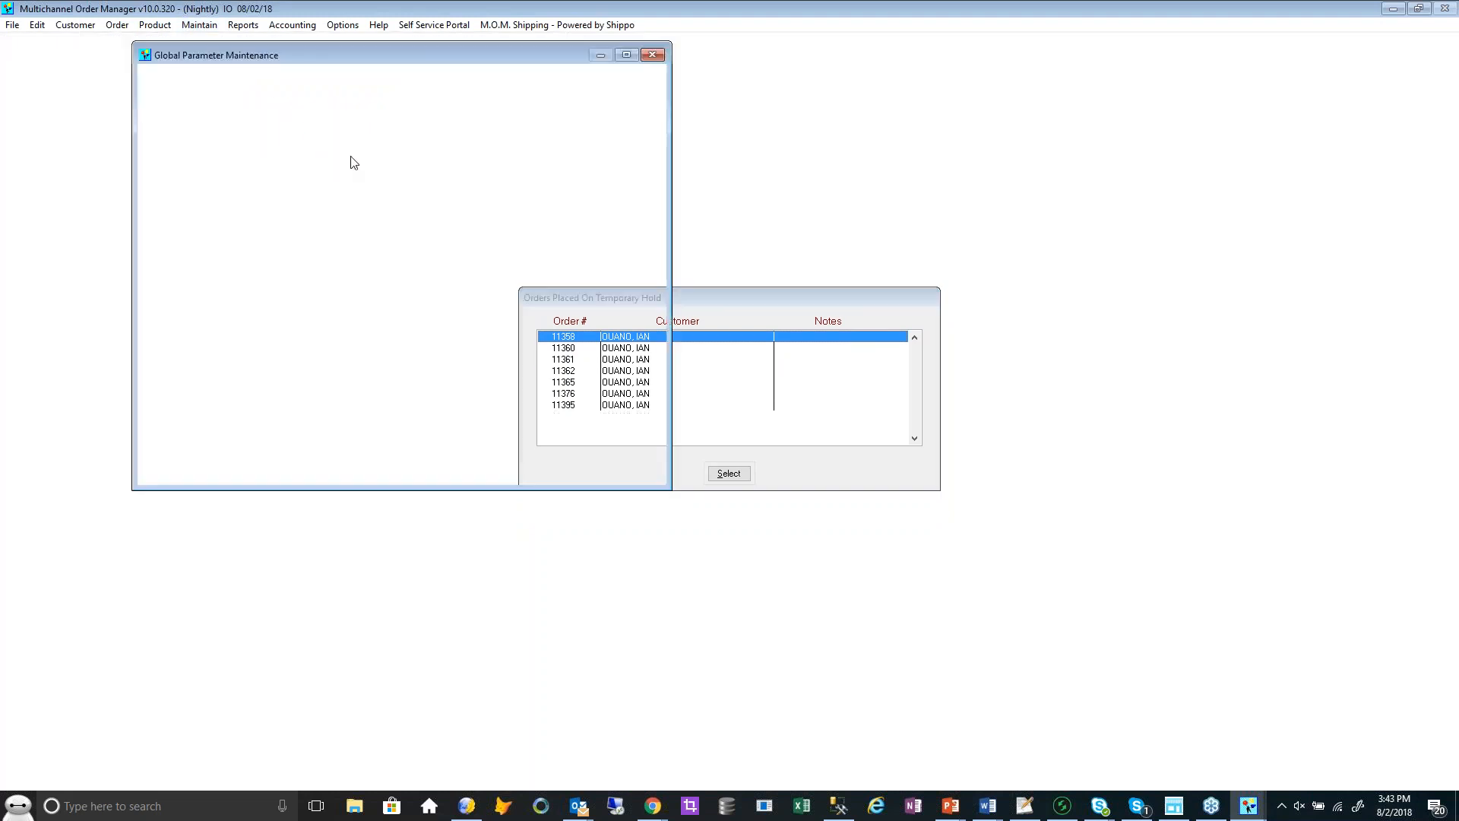
{"action": "left_click", "coordinate": [361, 76]}
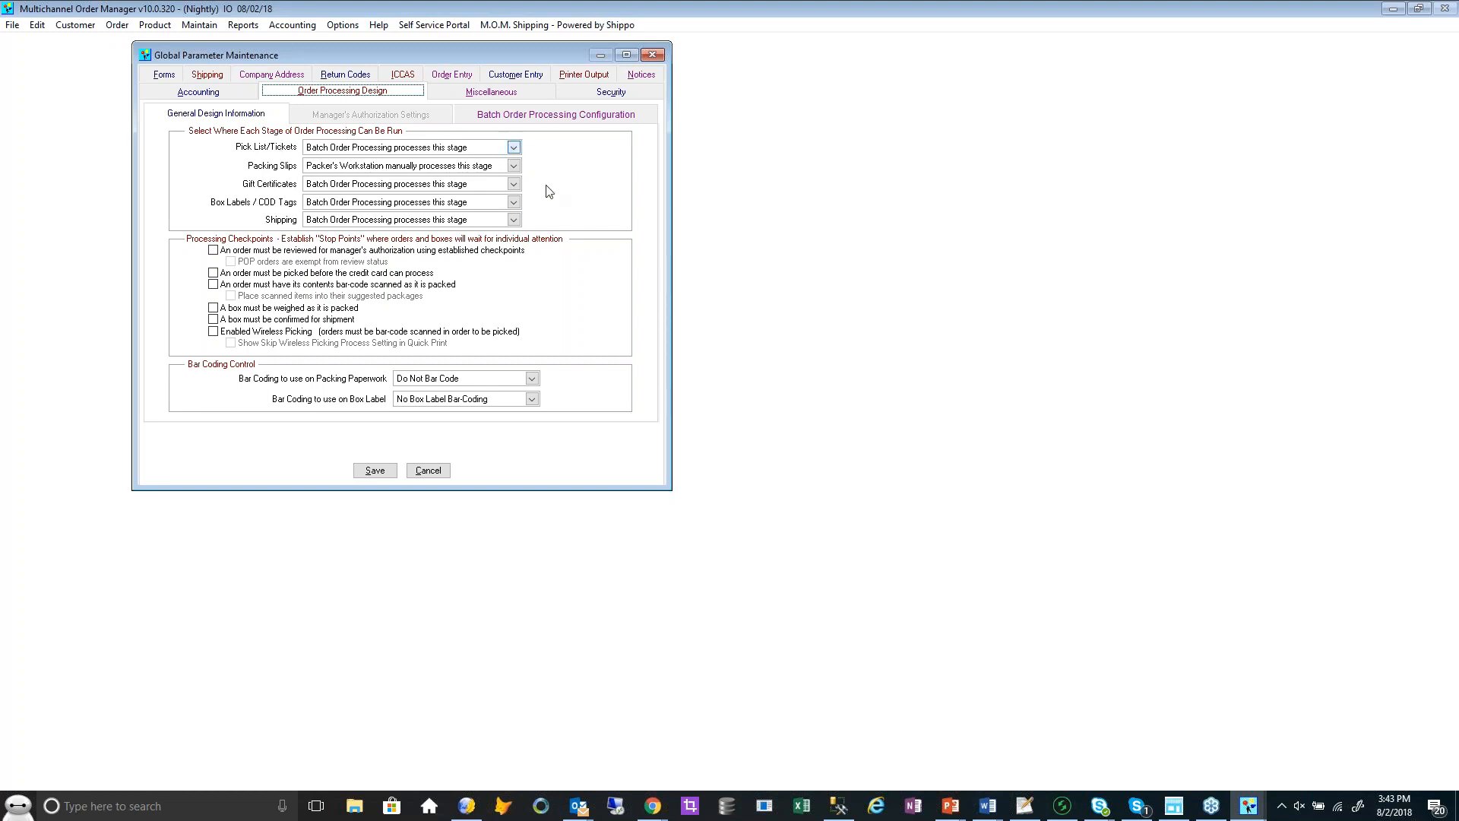
{"action": "key", "text": "Tab"}
Switch the Packing Slips stage to Batch Order Processing and return it to manual processing by the Packer's Workstation
{"action": "left_click", "coordinate": [382, 165]}
{"action": "left_click", "coordinate": [372, 180]}
{"action": "left_click", "coordinate": [372, 184]}
{"action": "left_click", "coordinate": [371, 198]}
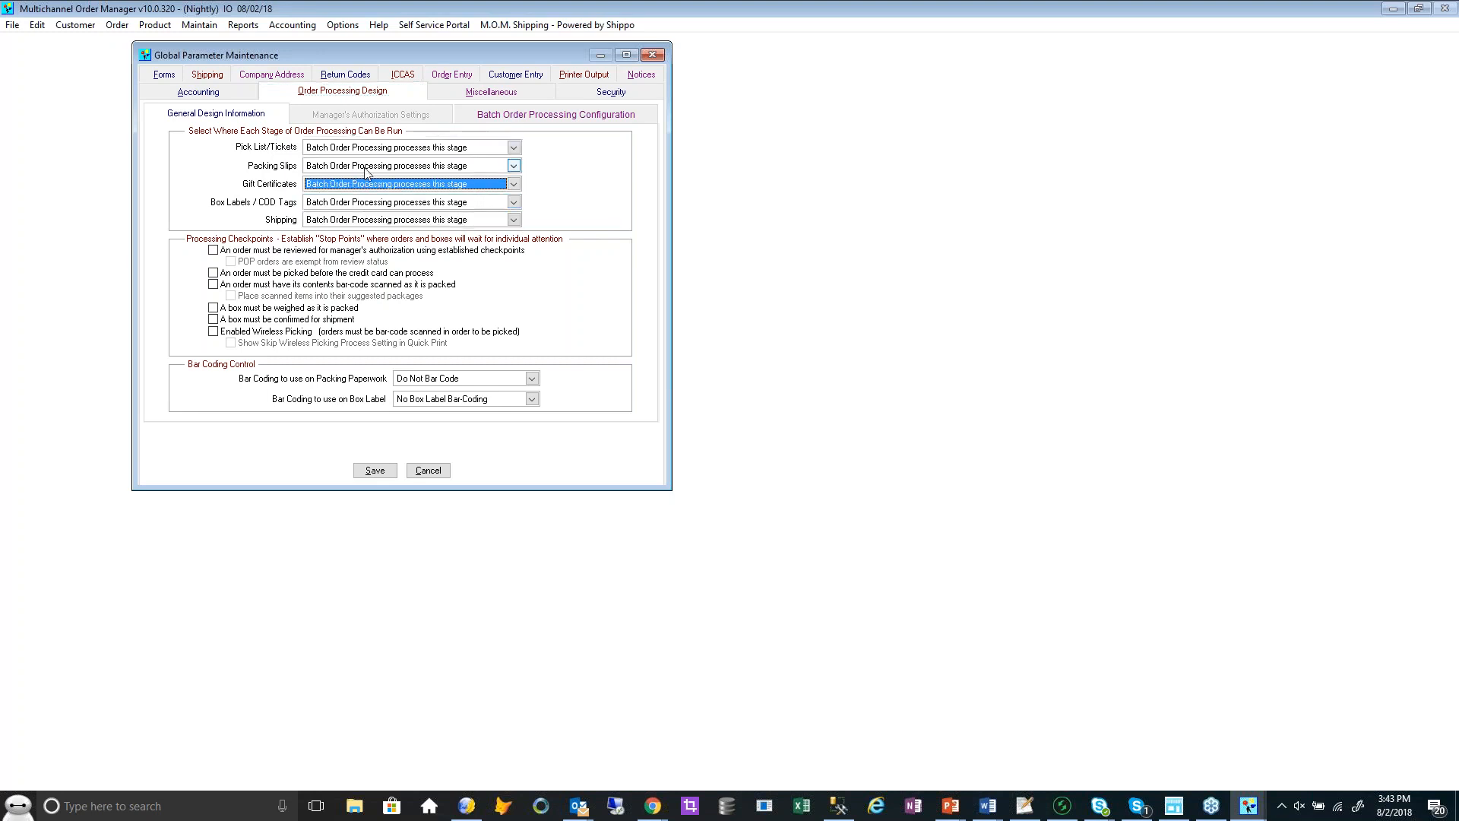
{"action": "left_click", "coordinate": [365, 168]}
{"action": "left_click", "coordinate": [367, 193]}
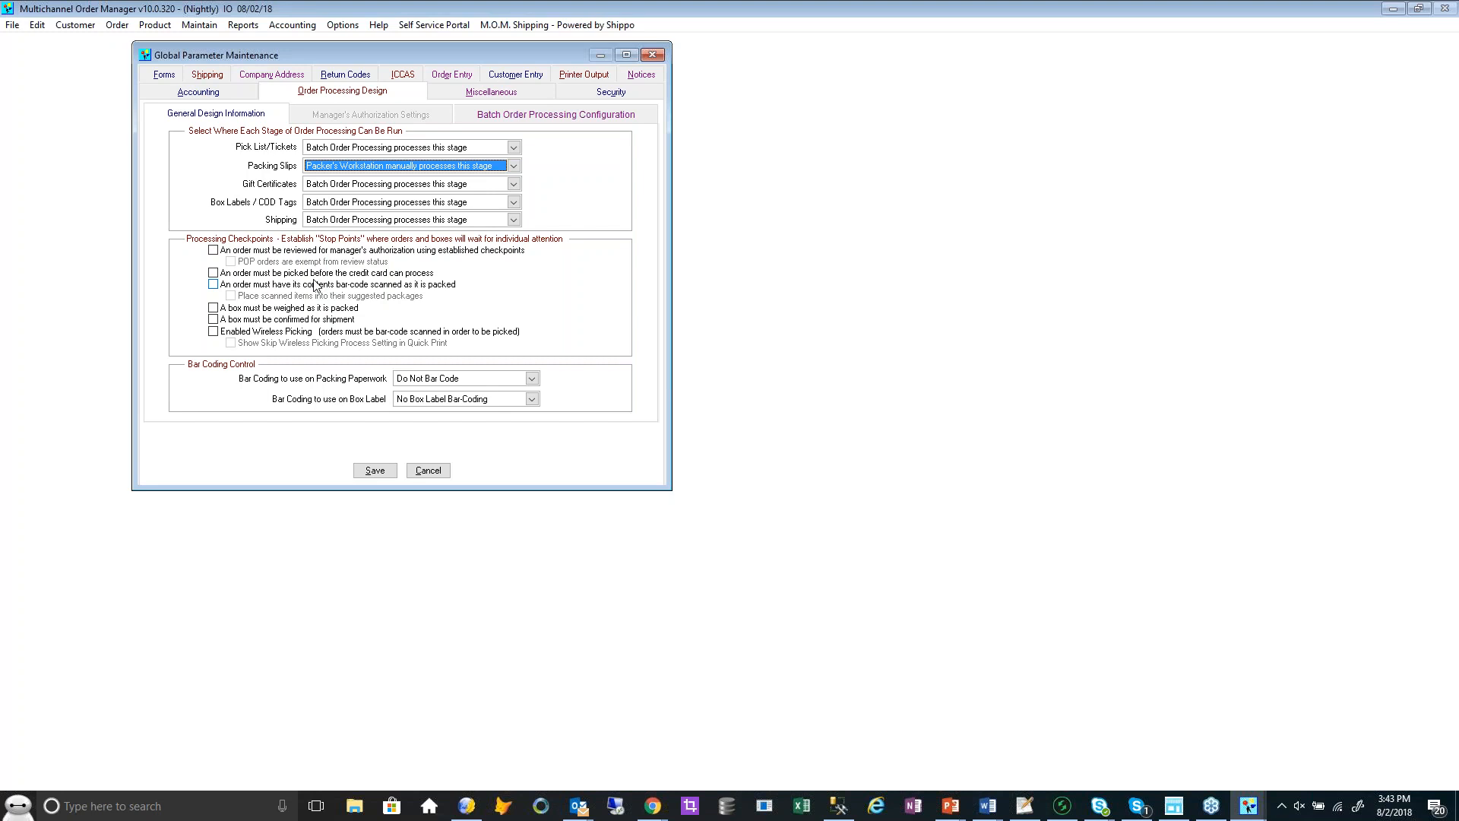
Require orders to be reviewed for manager's authorization using established checkpoints and open the Manager's Authorization Settings
{"action": "left_click", "coordinate": [274, 250]}
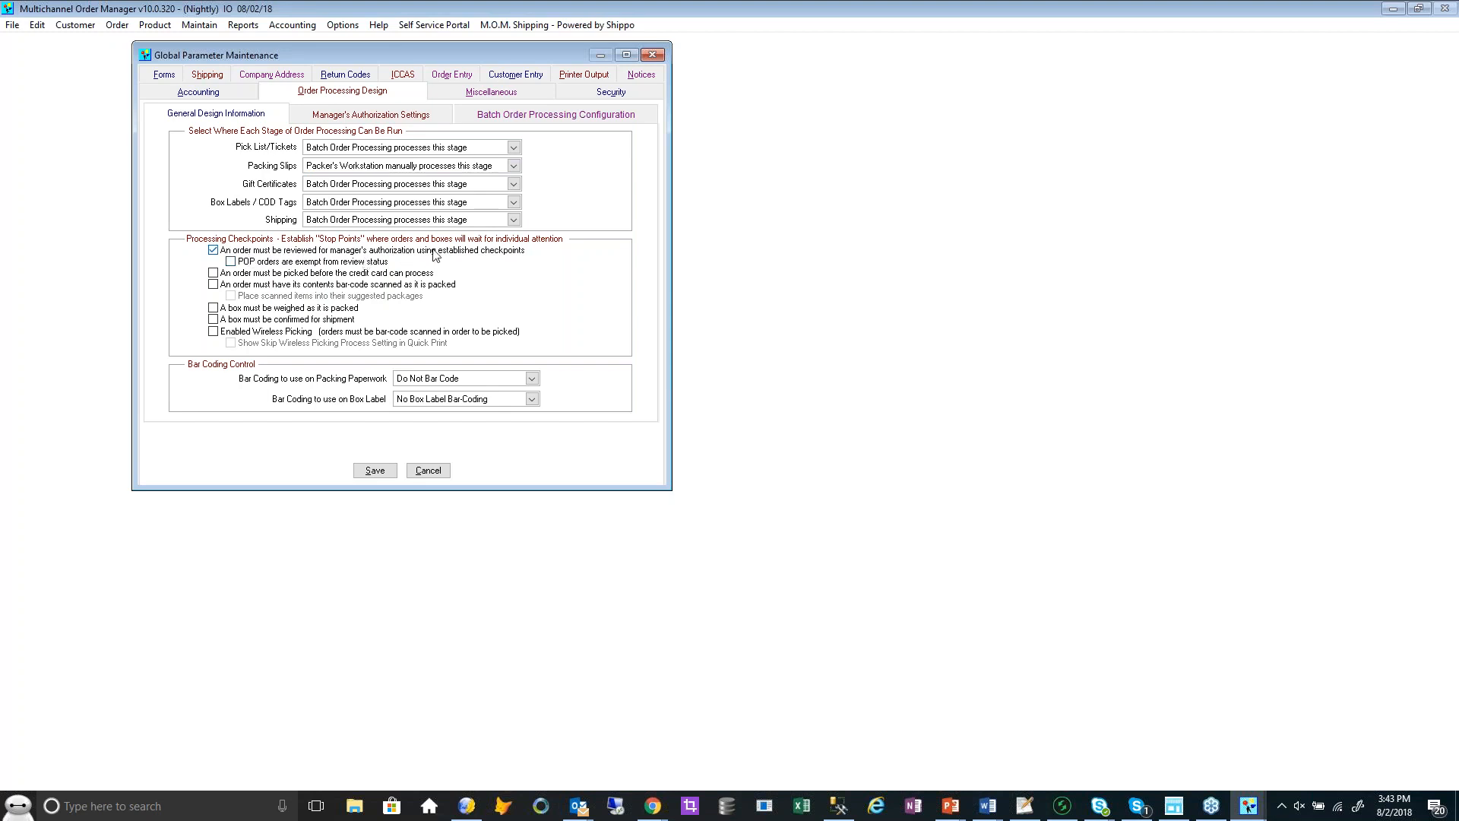
{"action": "left_click", "coordinate": [382, 122]}
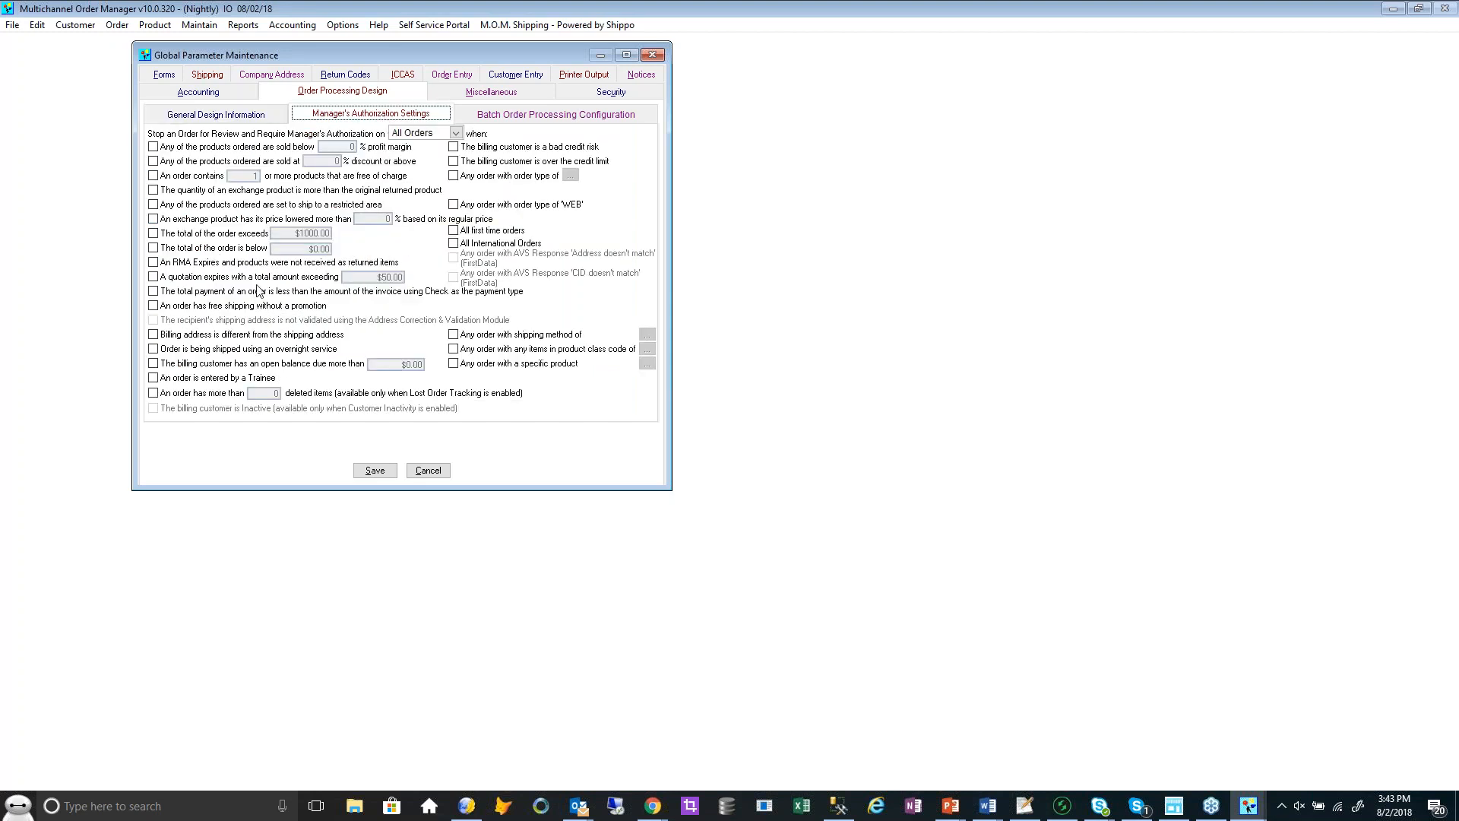
Try the review conditions for profit margin, order total over $1000.00, overnight service and differing billing address, clearing each one again
{"action": "left_click", "coordinate": [189, 147]}
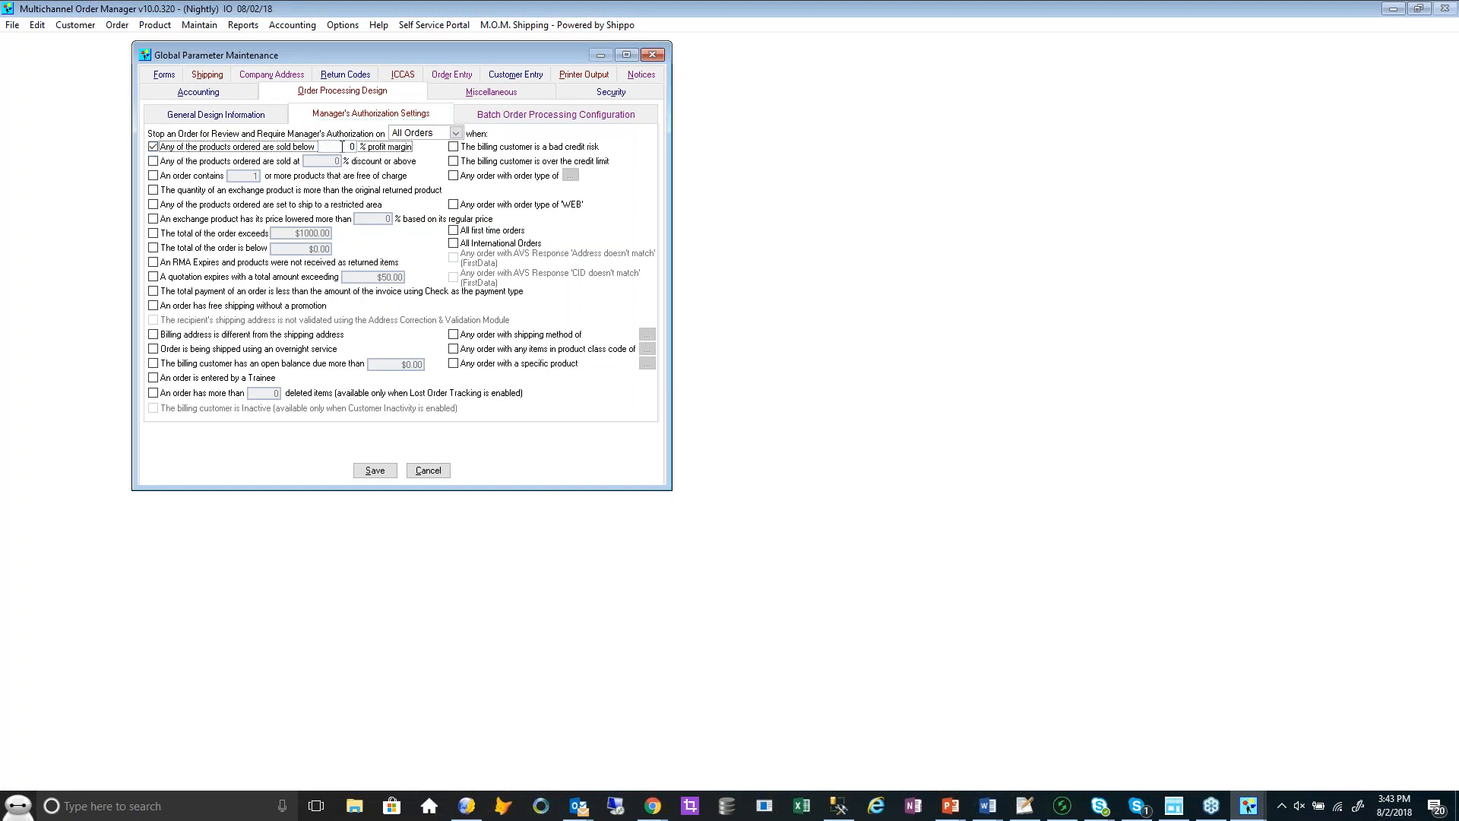
{"action": "left_click", "coordinate": [155, 233]}
{"action": "left_click", "coordinate": [277, 232]}
{"action": "left_click", "coordinate": [168, 149]}
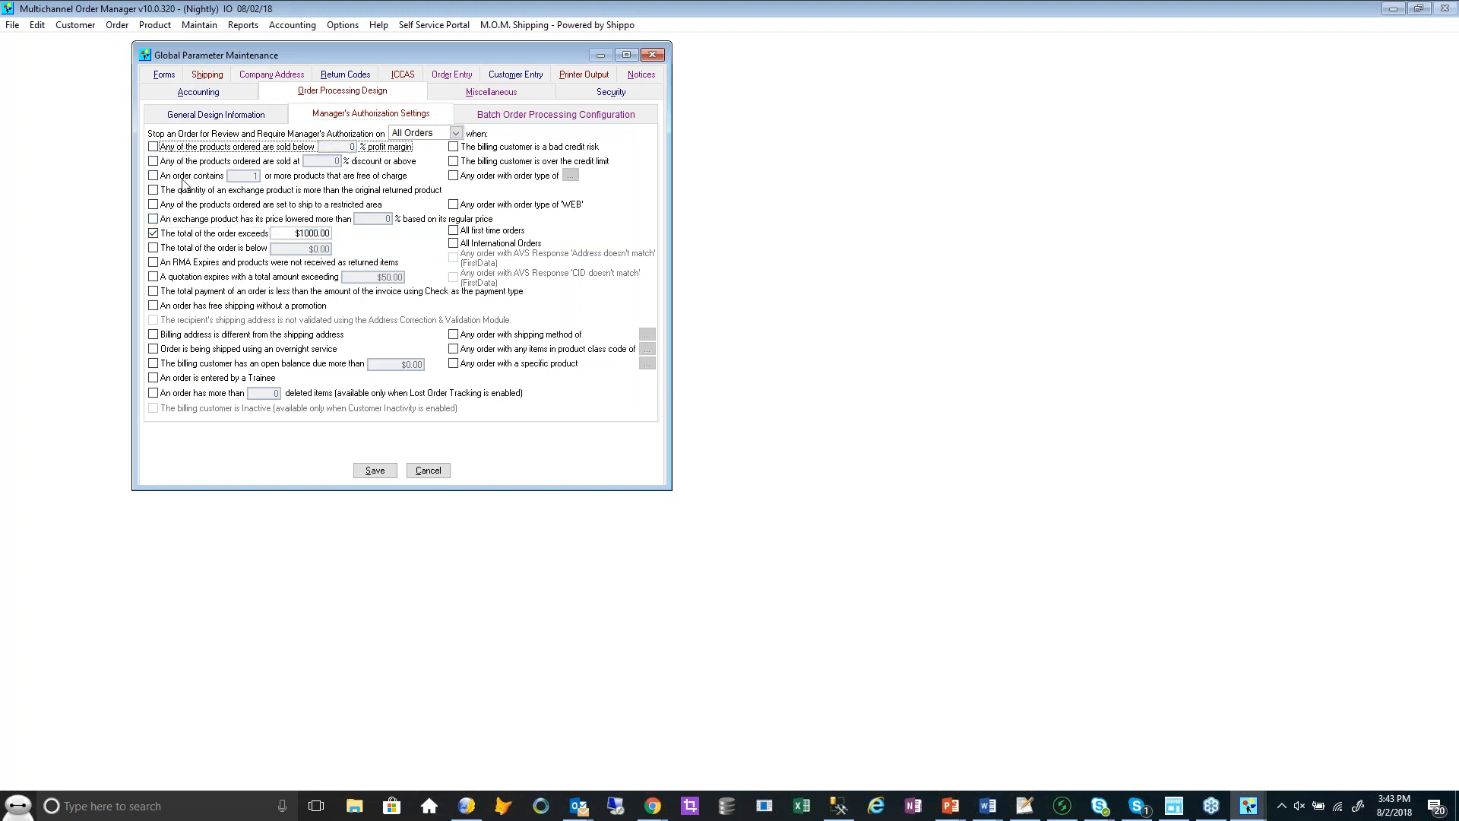
{"action": "left_click", "coordinate": [156, 349]}
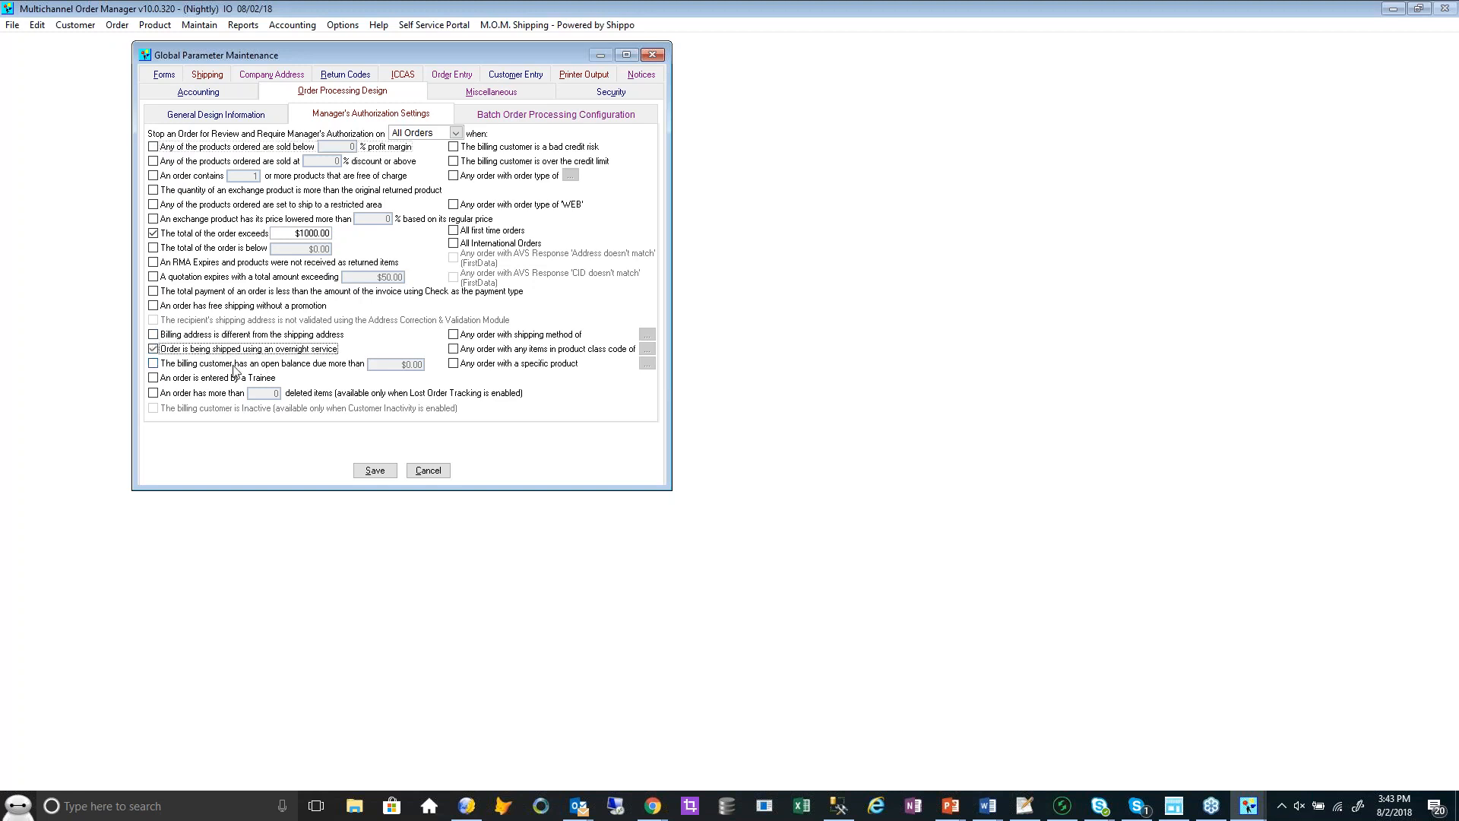
{"action": "left_click", "coordinate": [164, 350]}
{"action": "left_click", "coordinate": [164, 335]}
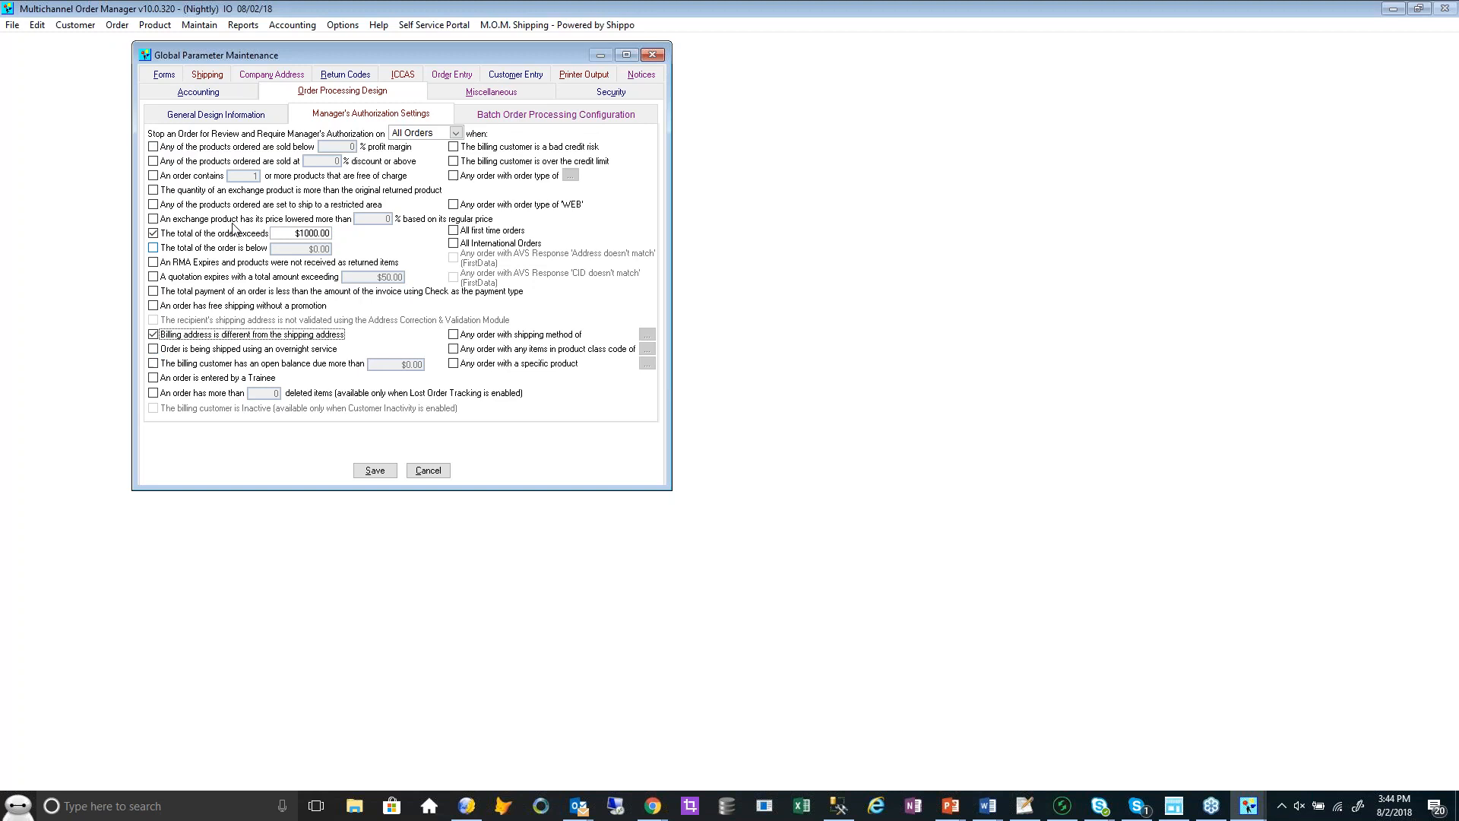
{"action": "left_click", "coordinate": [175, 234]}
{"action": "left_click", "coordinate": [178, 335]}
Examine the default order processing stages and order limit in the Batch Order Processing Configuration
{"action": "left_click", "coordinate": [505, 118]}
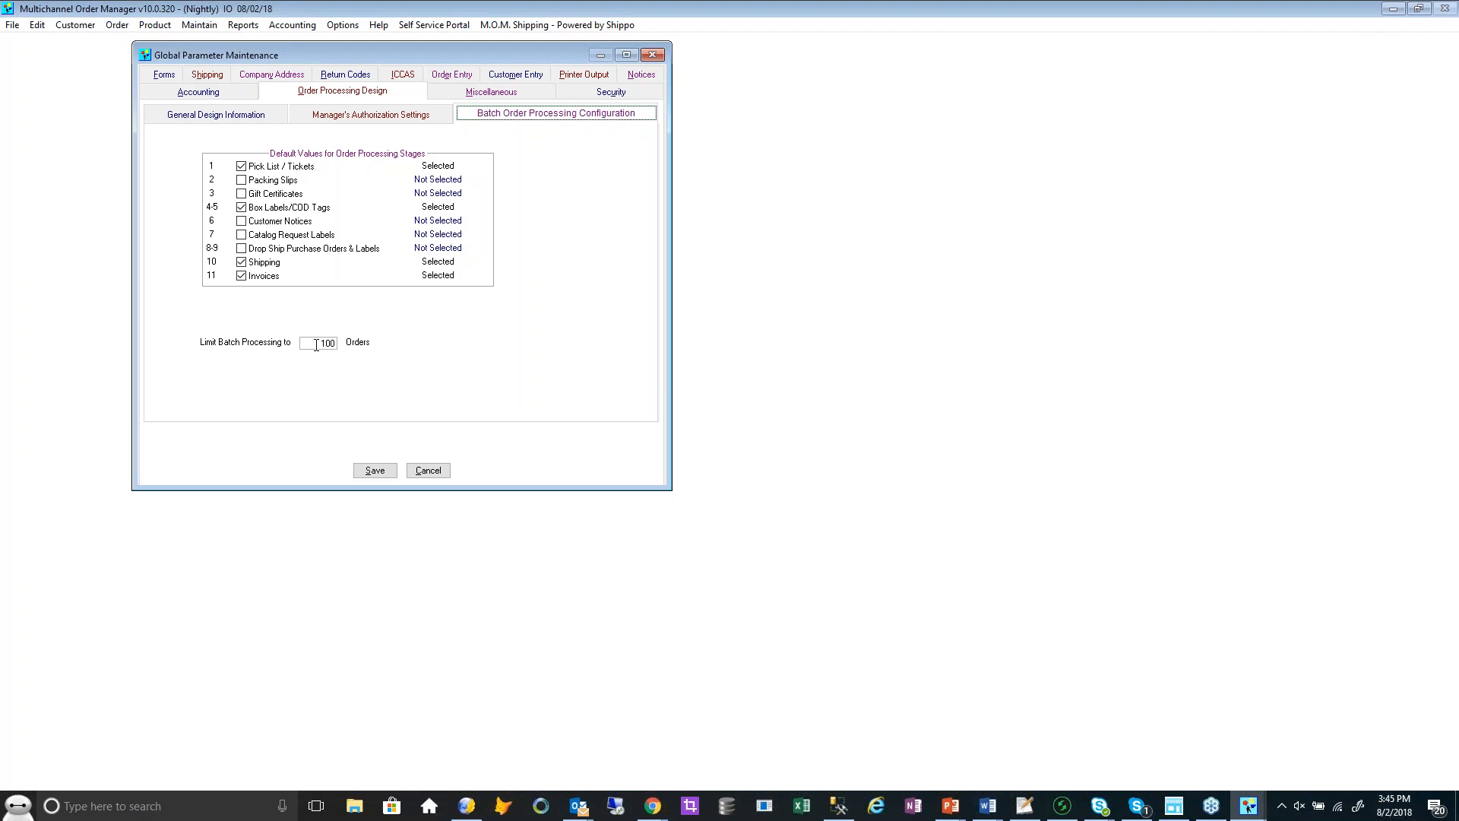
Review the Packing Slips stage options in the general order processing design and save the global parameters
{"action": "left_click", "coordinate": [316, 344]}
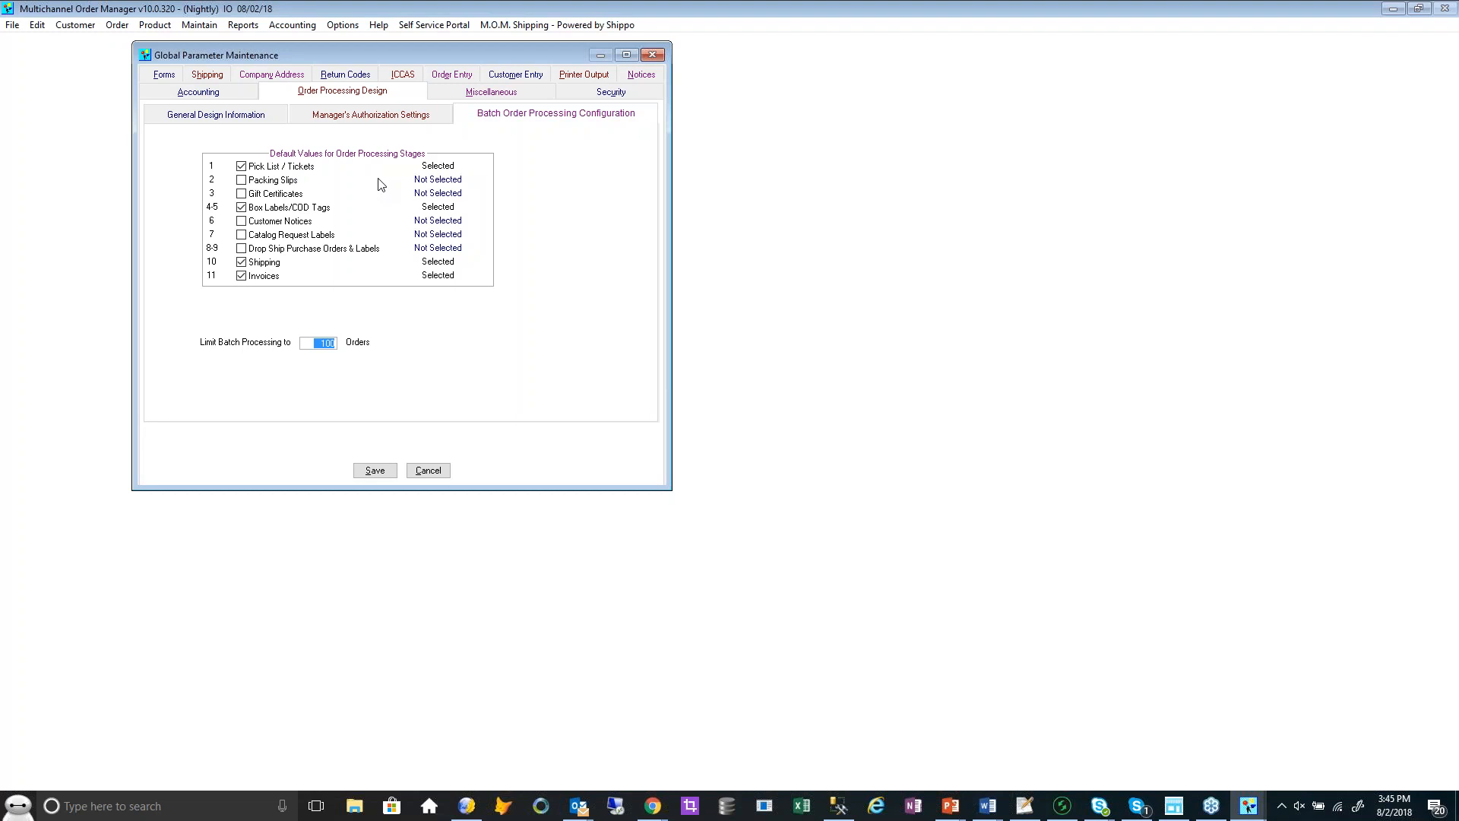
{"action": "left_click", "coordinate": [269, 118]}
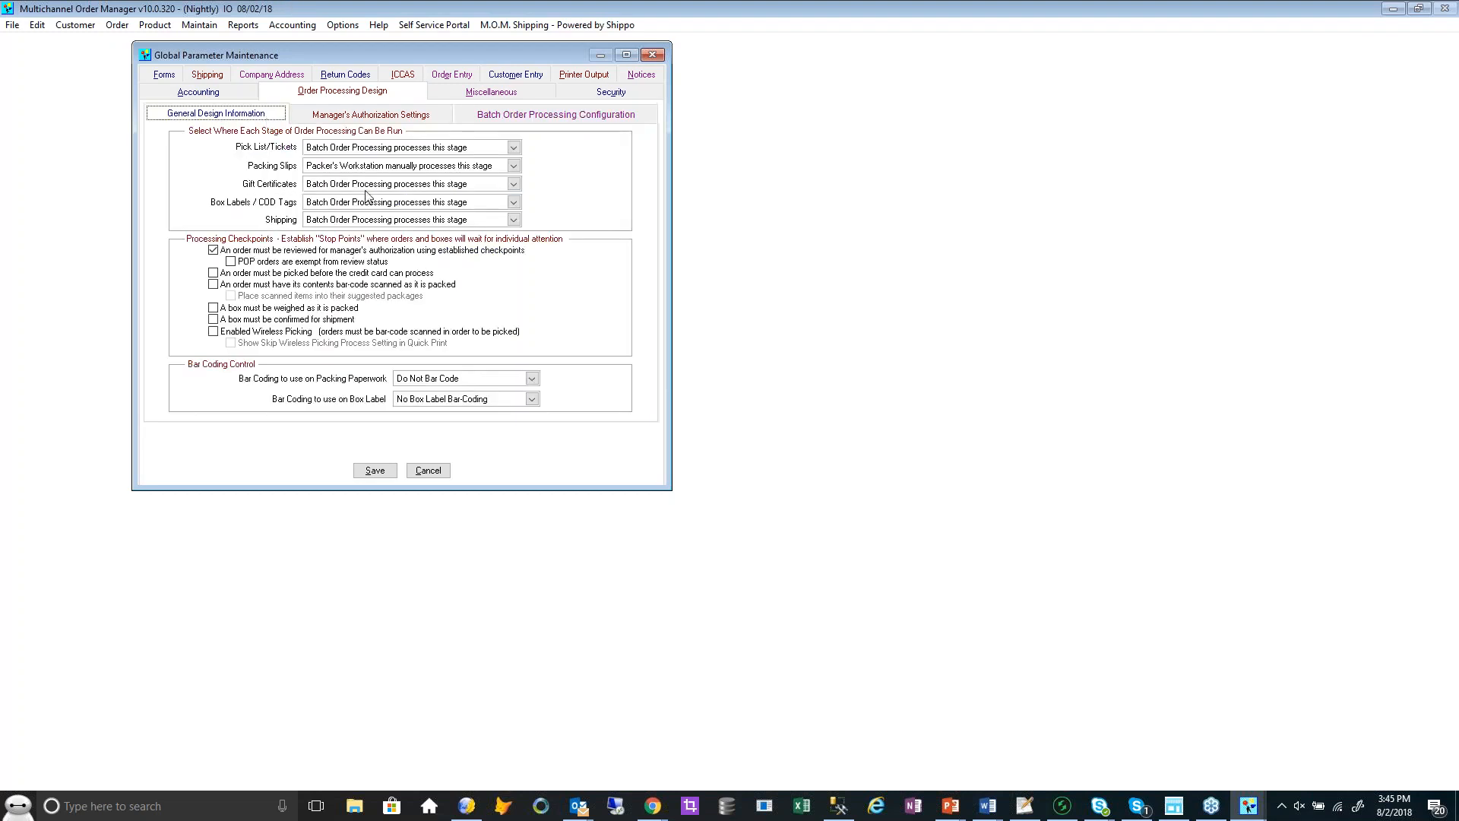
{"action": "left_click", "coordinate": [395, 166]}
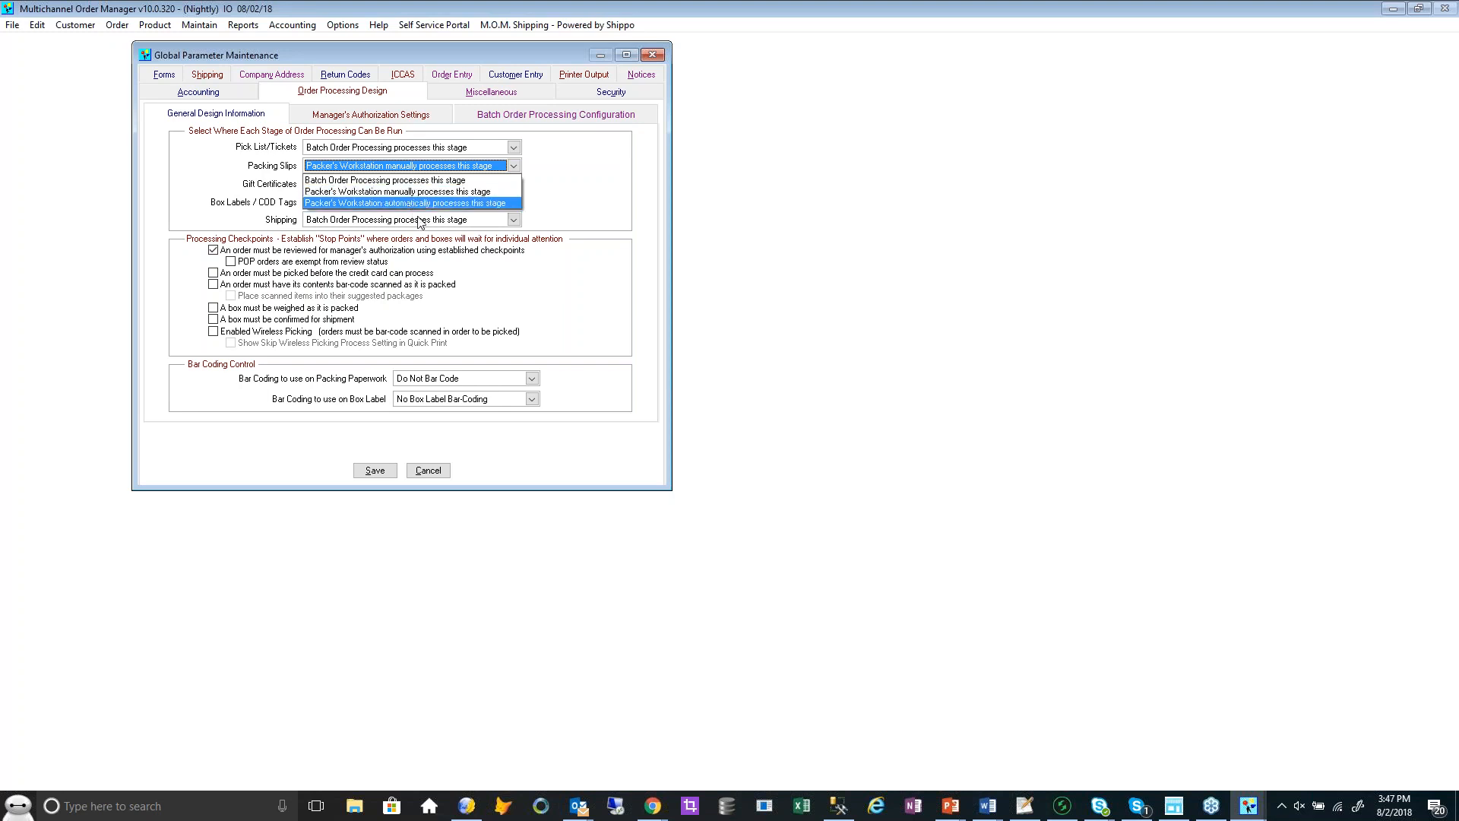
{"action": "left_click", "coordinate": [519, 282]}
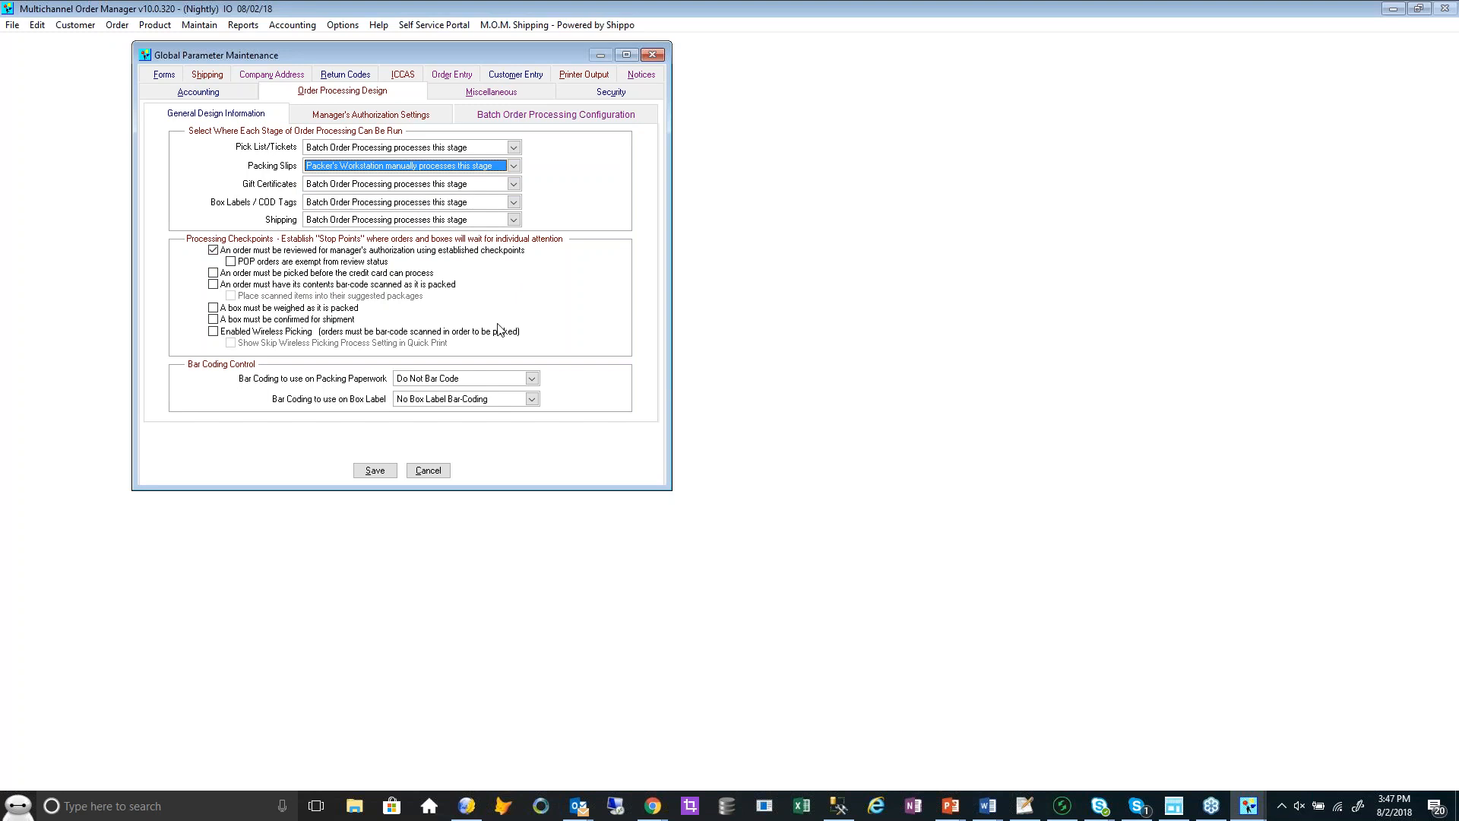
{"action": "left_click", "coordinate": [384, 471]}
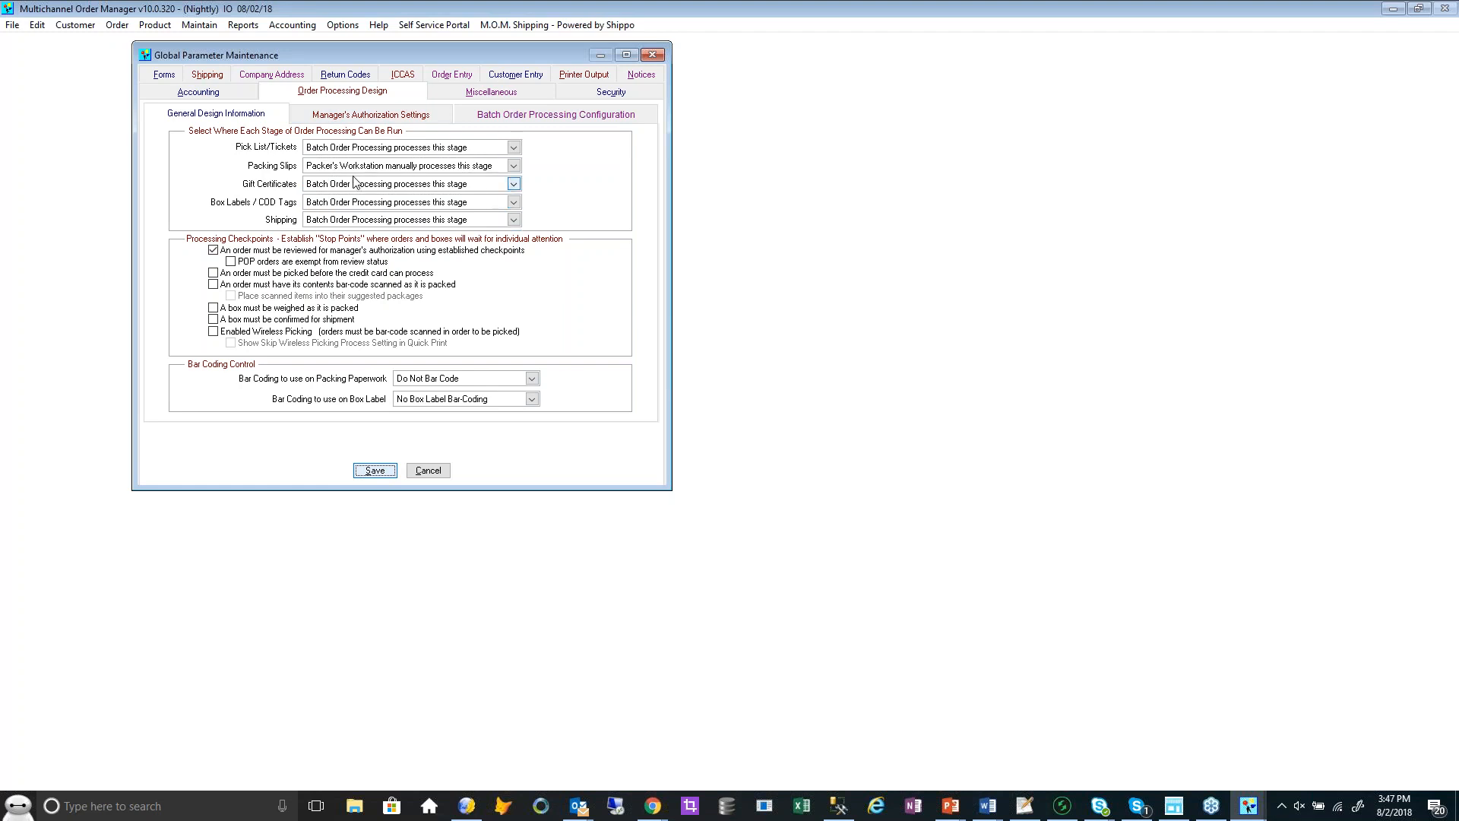
{"action": "left_click", "coordinate": [390, 474]}
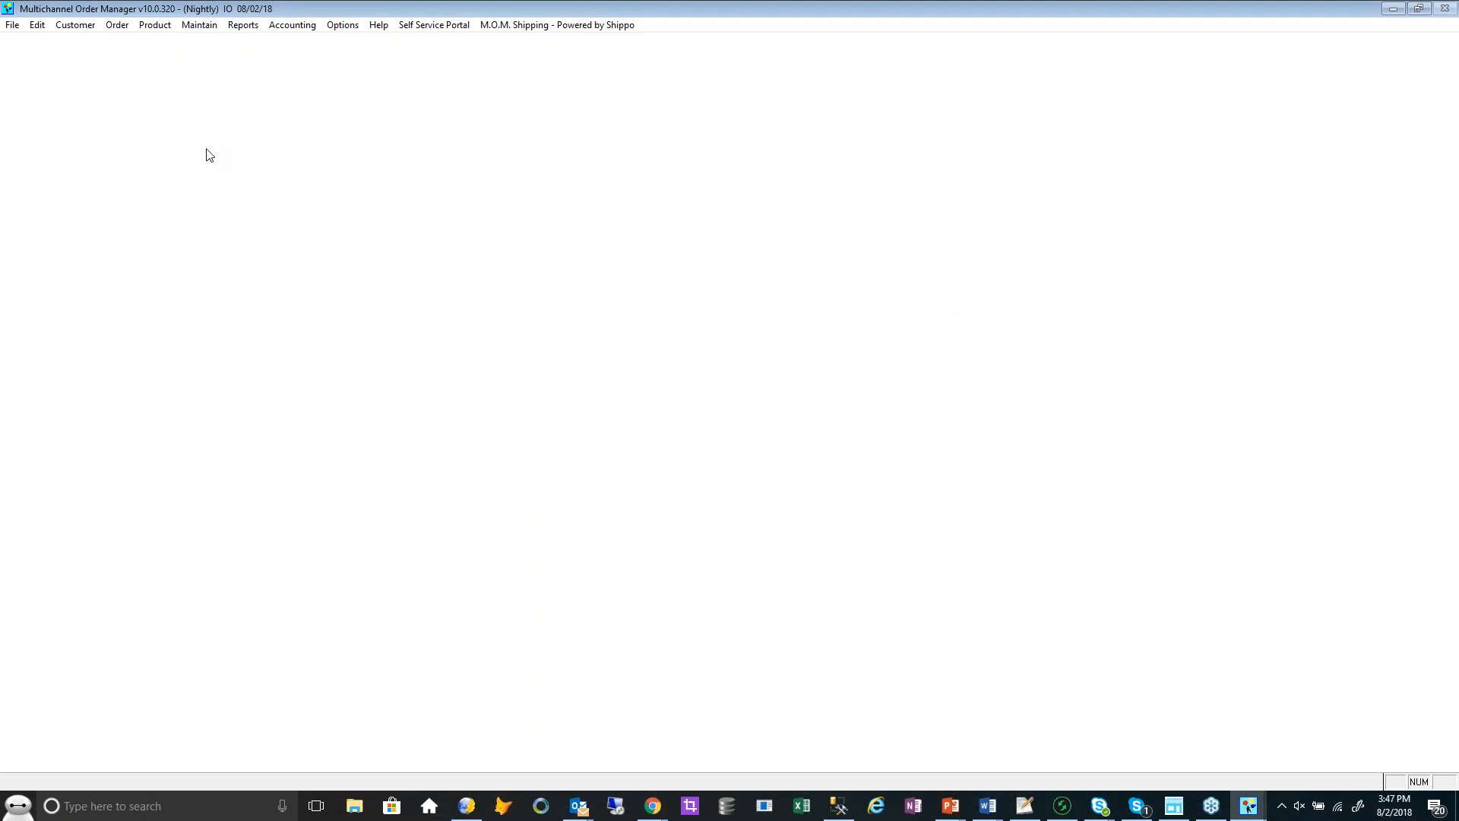
Open the first order in the Packer's Workstation for Scan & Pack and pack its ACVM and GALAXI 1P items as suggested
{"action": "left_click_drag", "start_coordinate": [196, 96], "coordinate": [309, 123]}
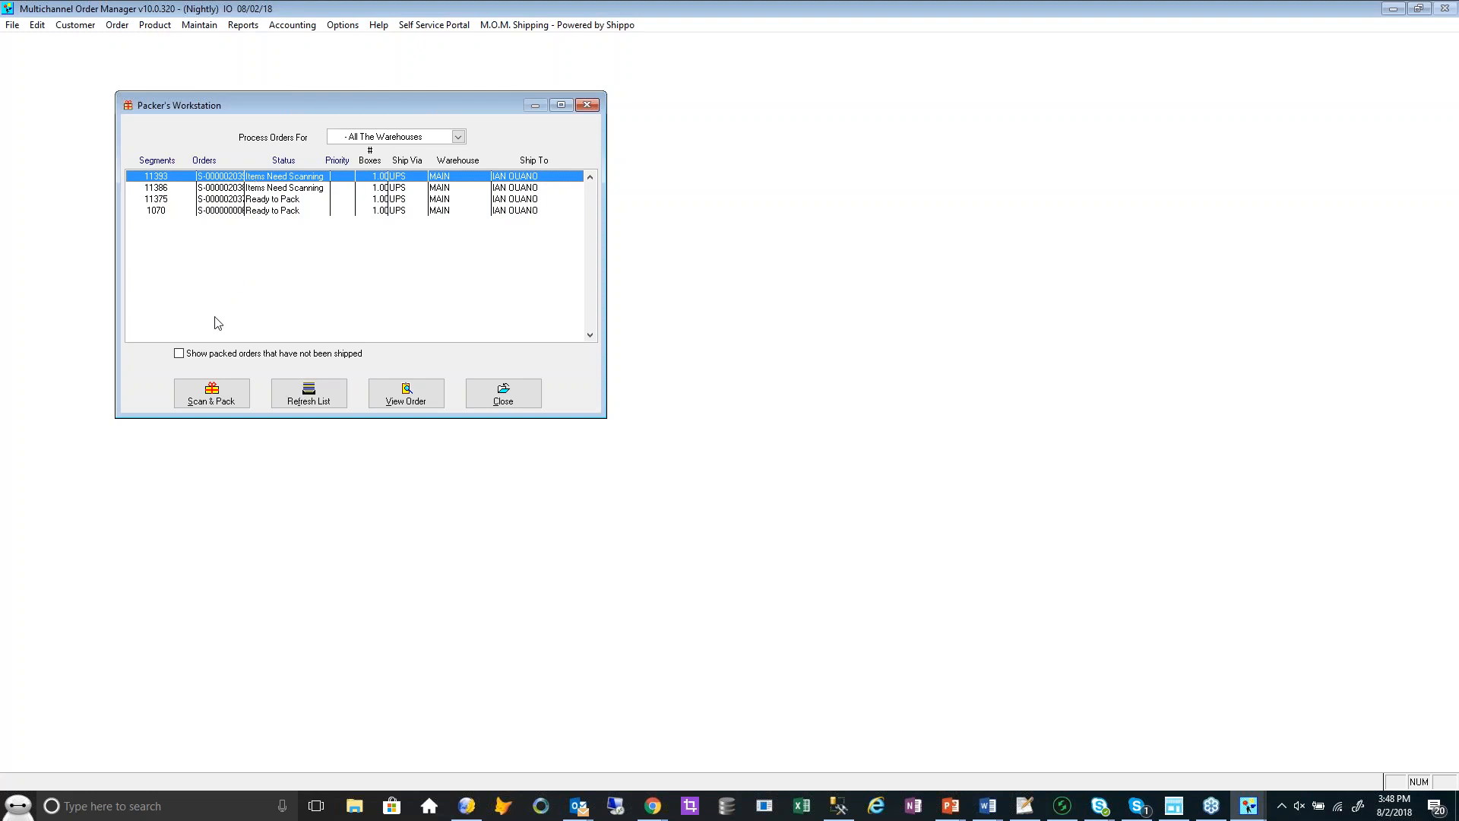
{"action": "left_click", "coordinate": [212, 388]}
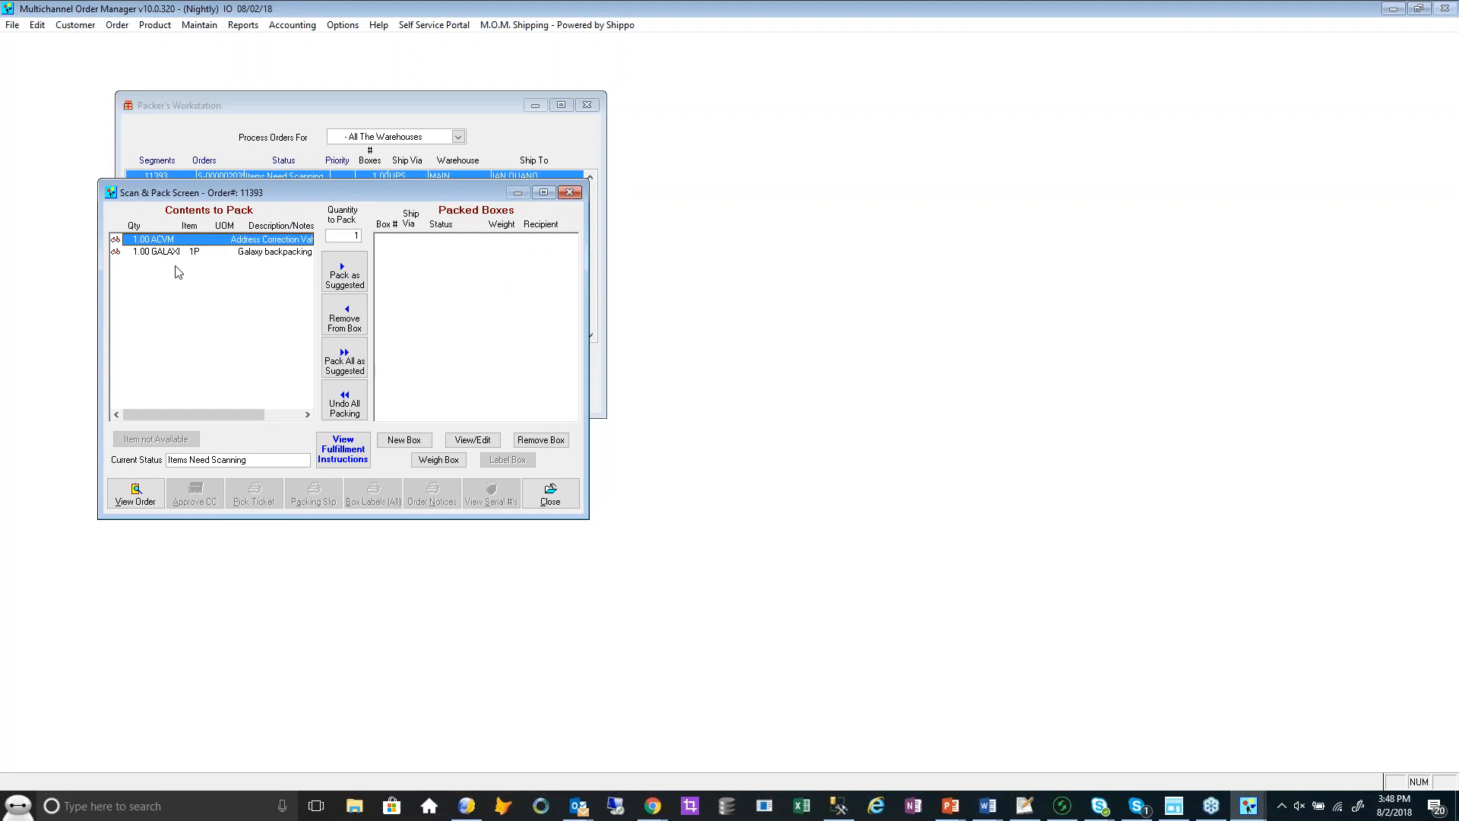
{"action": "left_click", "coordinate": [343, 280]}
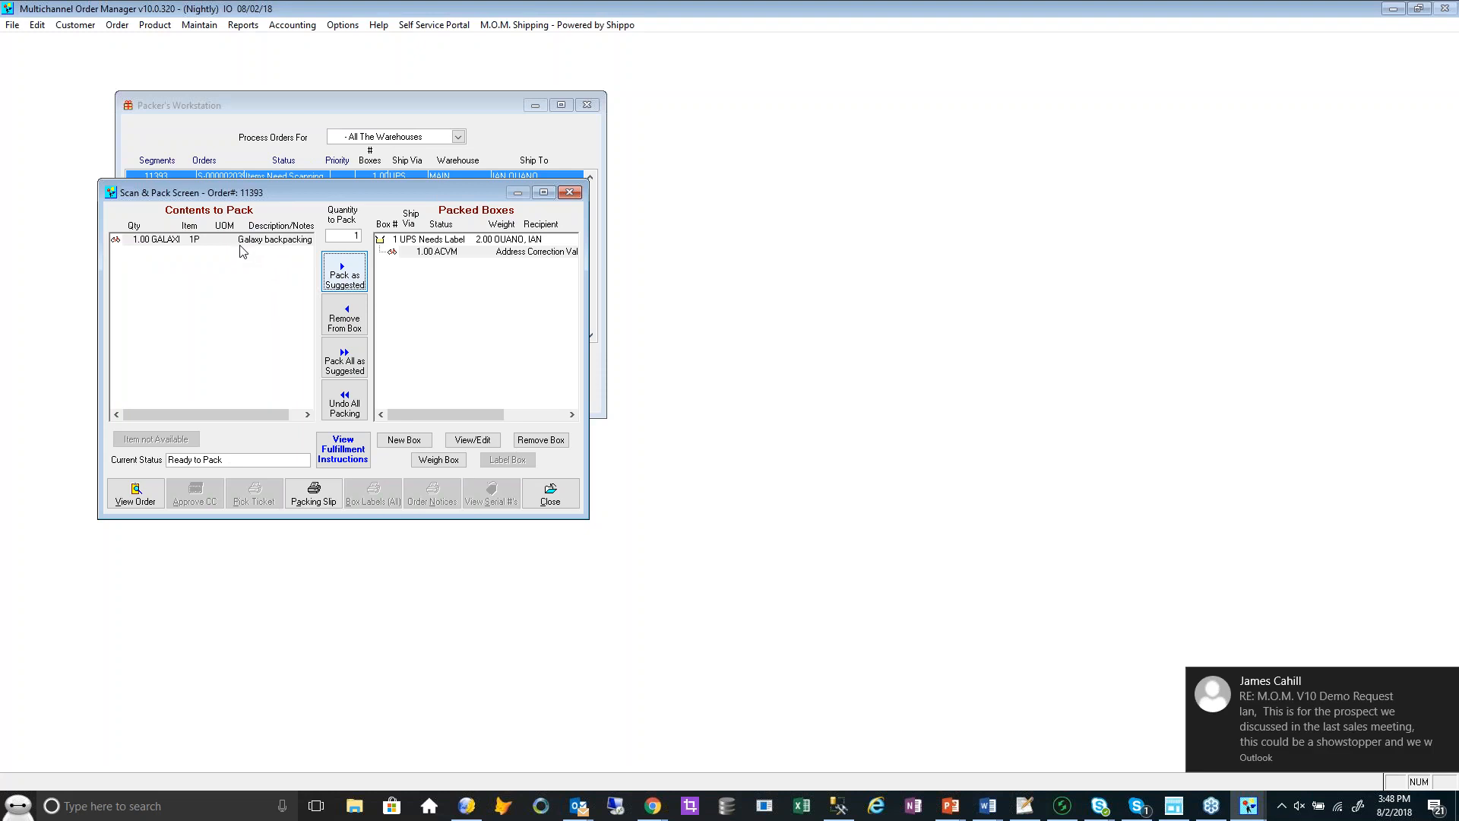
{"action": "left_click", "coordinate": [238, 242]}
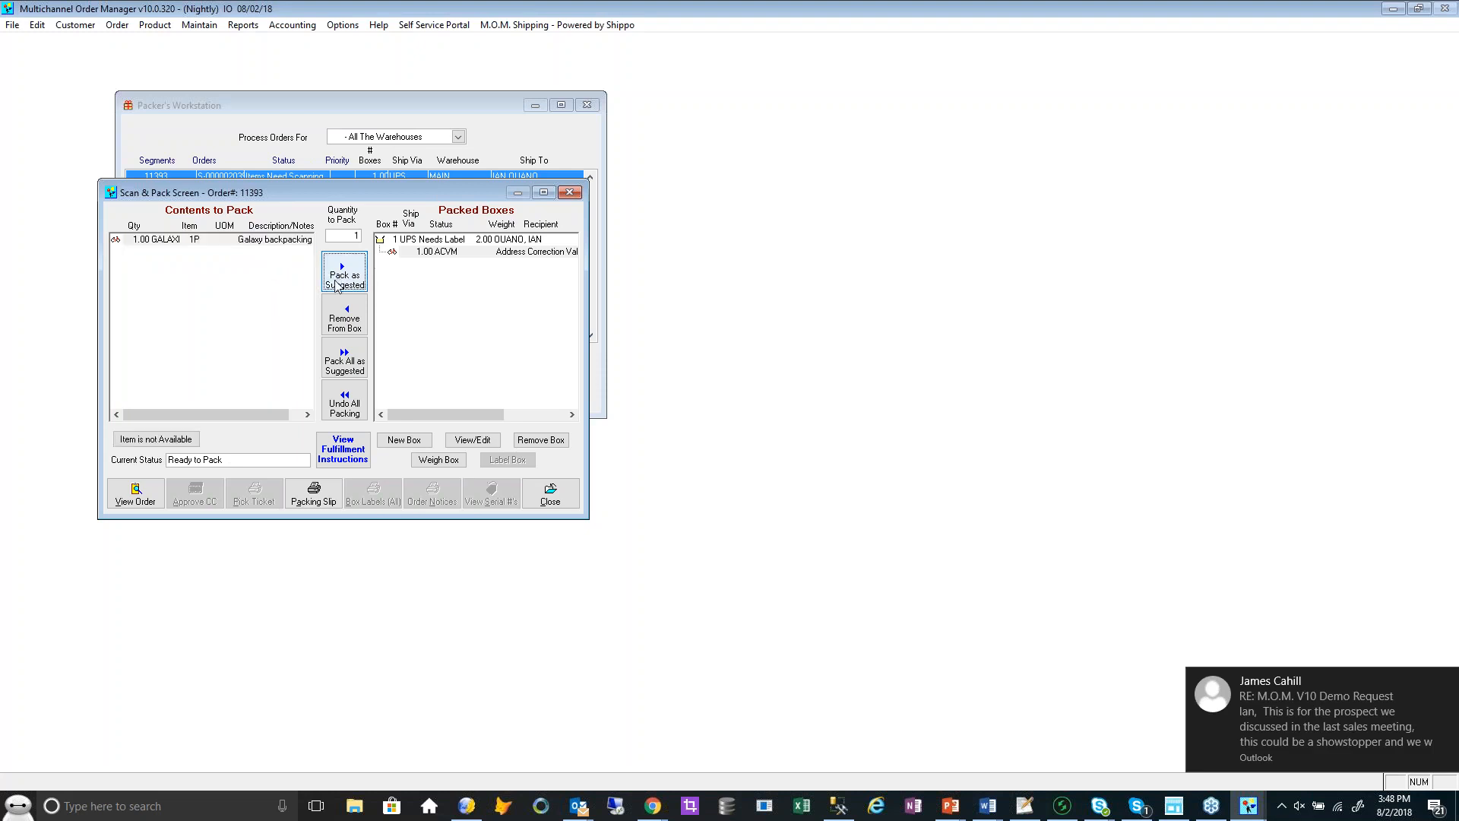
{"action": "left_click", "coordinate": [337, 285]}
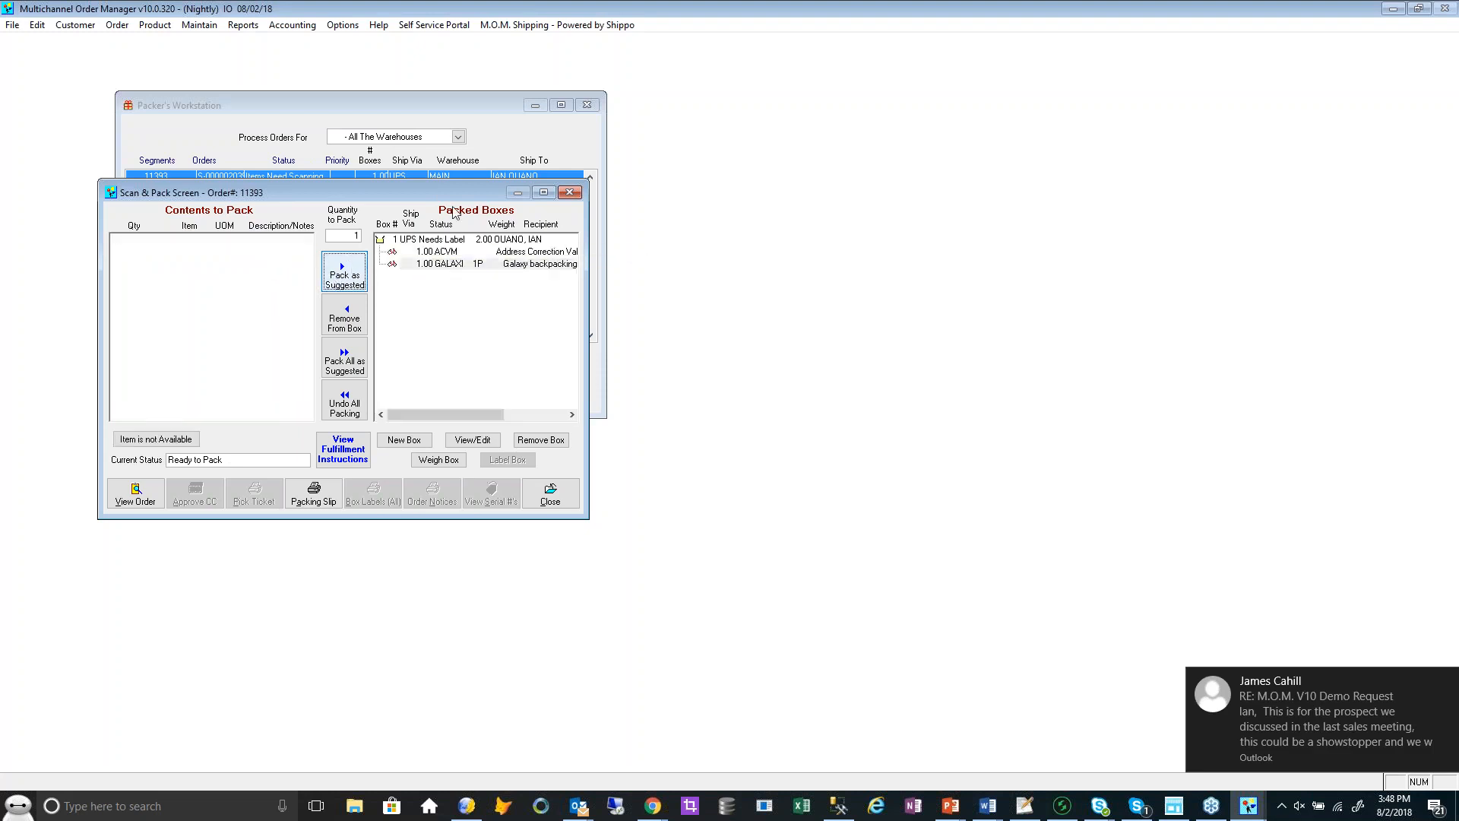
{"action": "left_click_drag", "start_coordinate": [446, 190], "coordinate": [499, 144]}
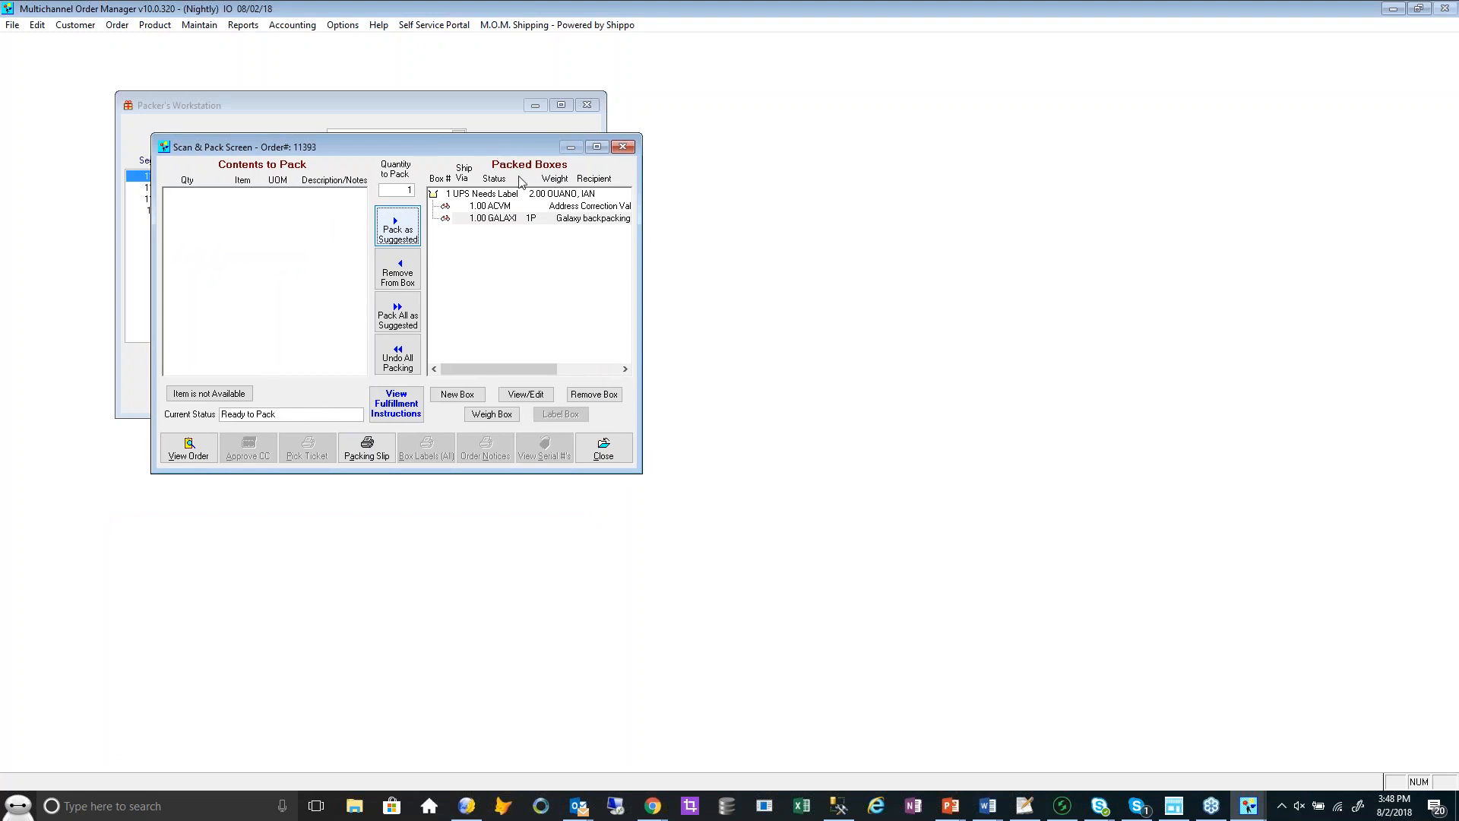
Preview the packed order's packing slip at full size, then exit without printing and close the order's Scan & Pack screen
{"action": "left_click", "coordinate": [367, 451]}
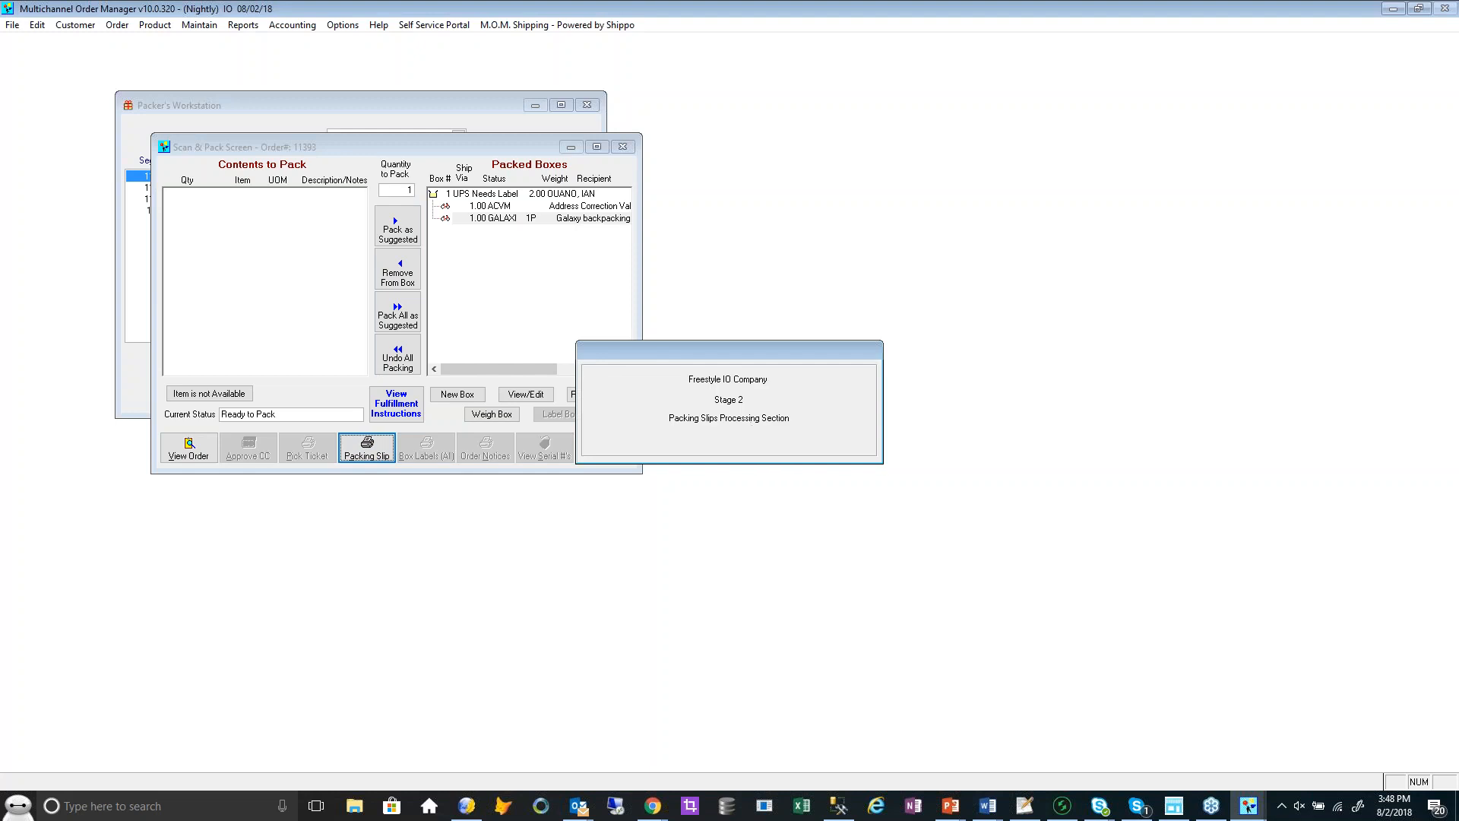
{"action": "left_click", "coordinate": [708, 451]}
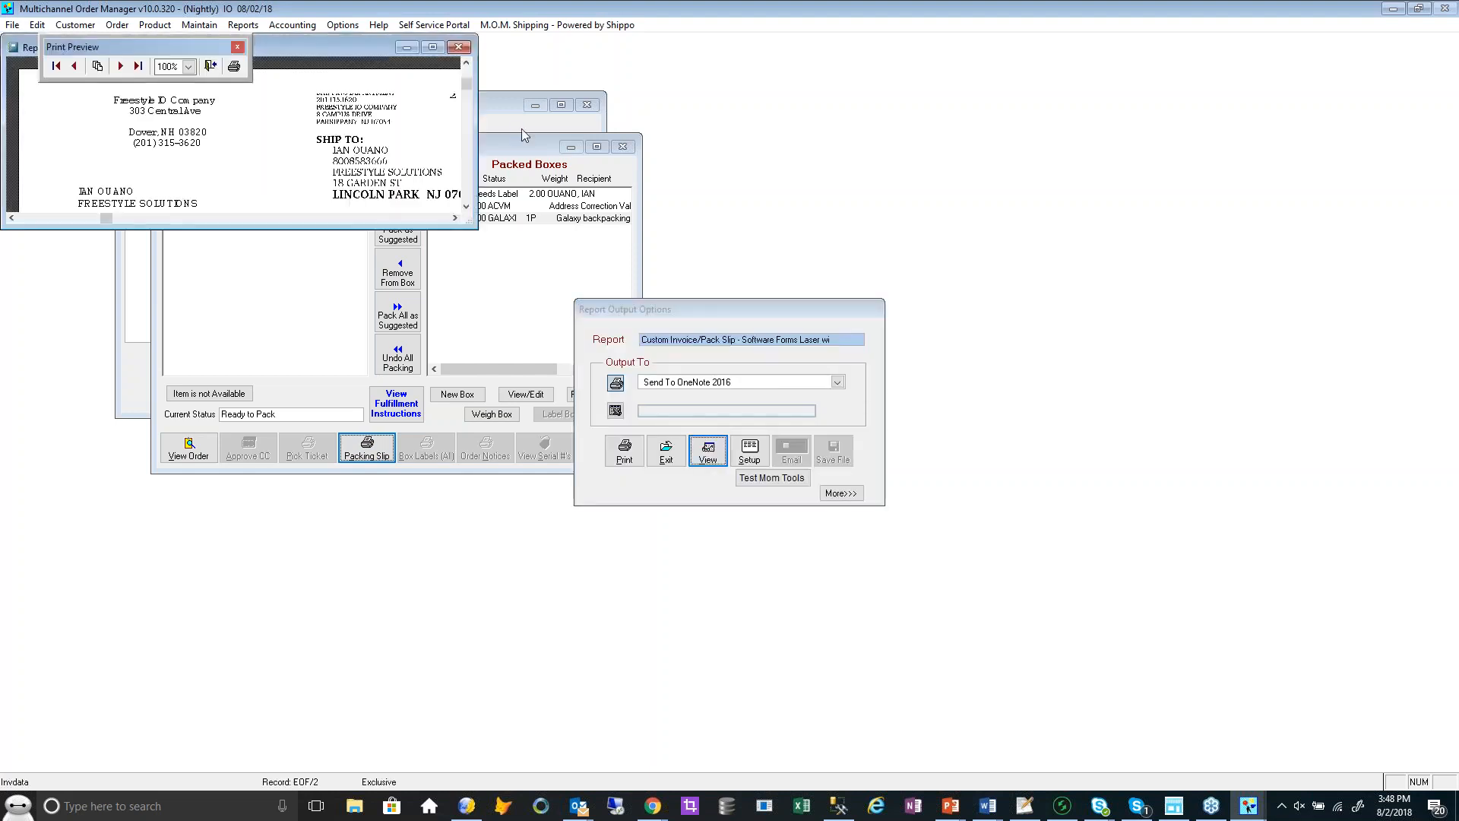
{"action": "left_click", "coordinate": [434, 48]}
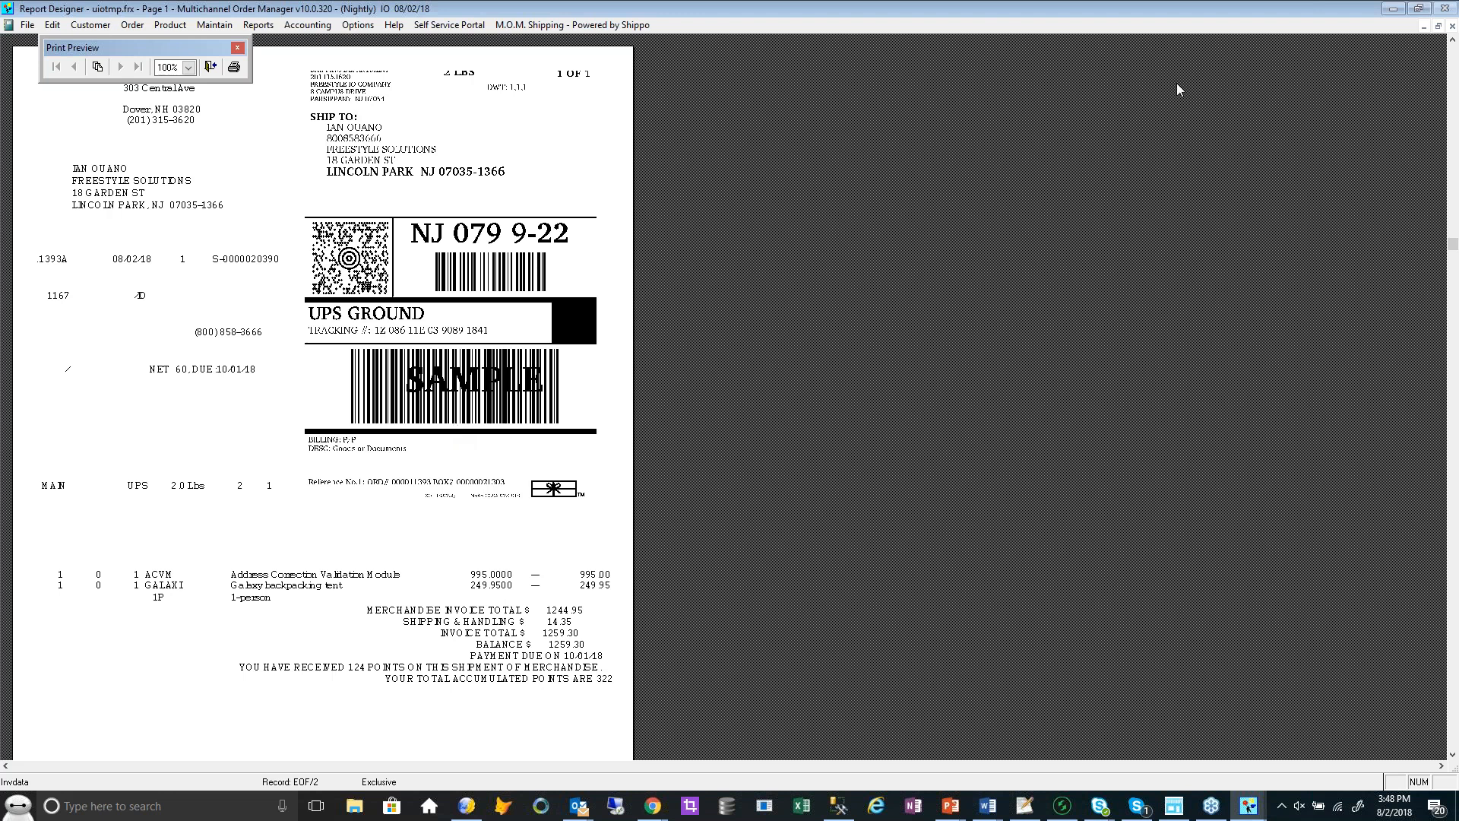
{"action": "left_click", "coordinate": [1450, 27]}
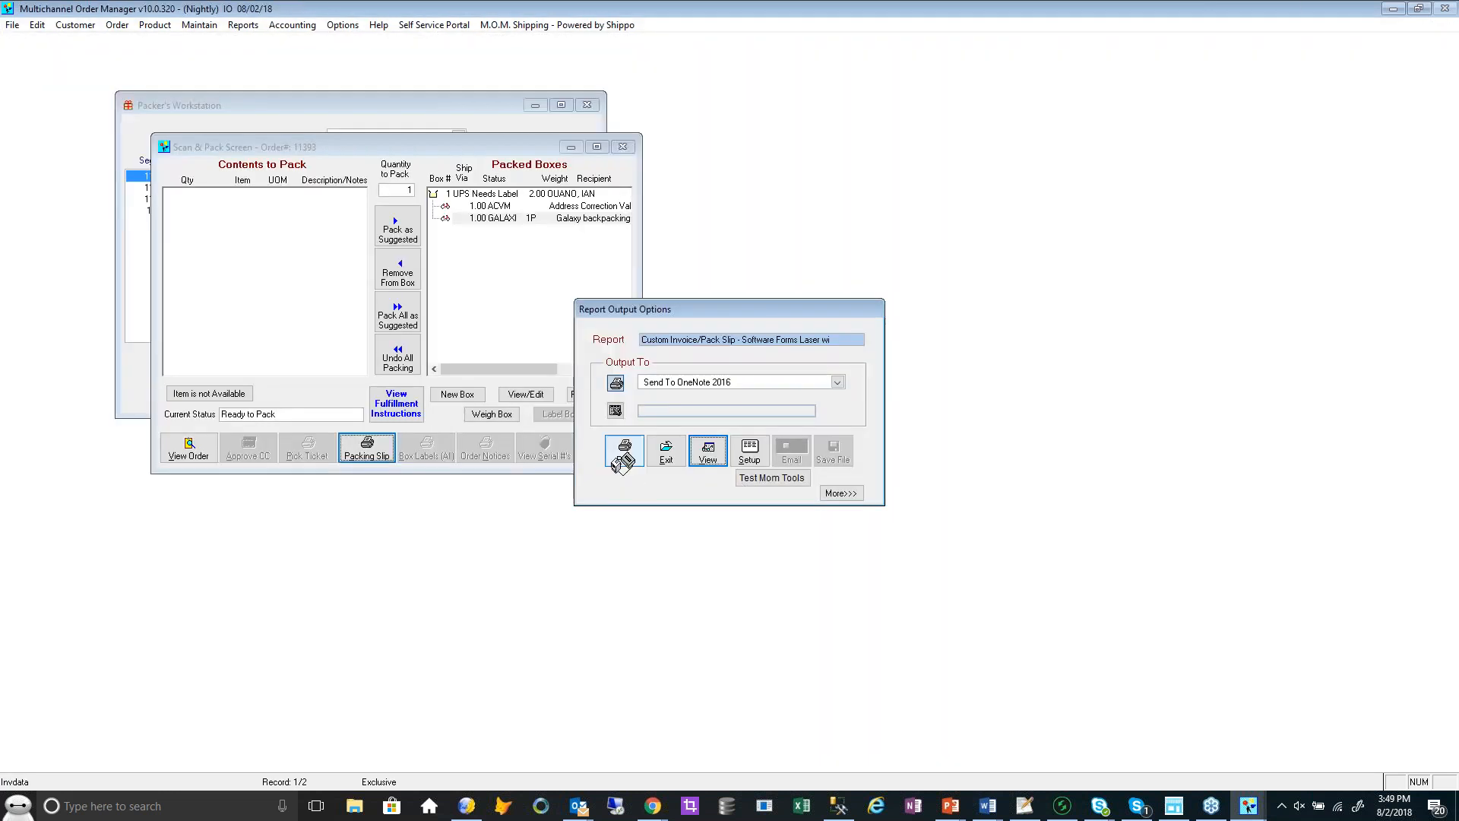
{"action": "left_click", "coordinate": [667, 454]}
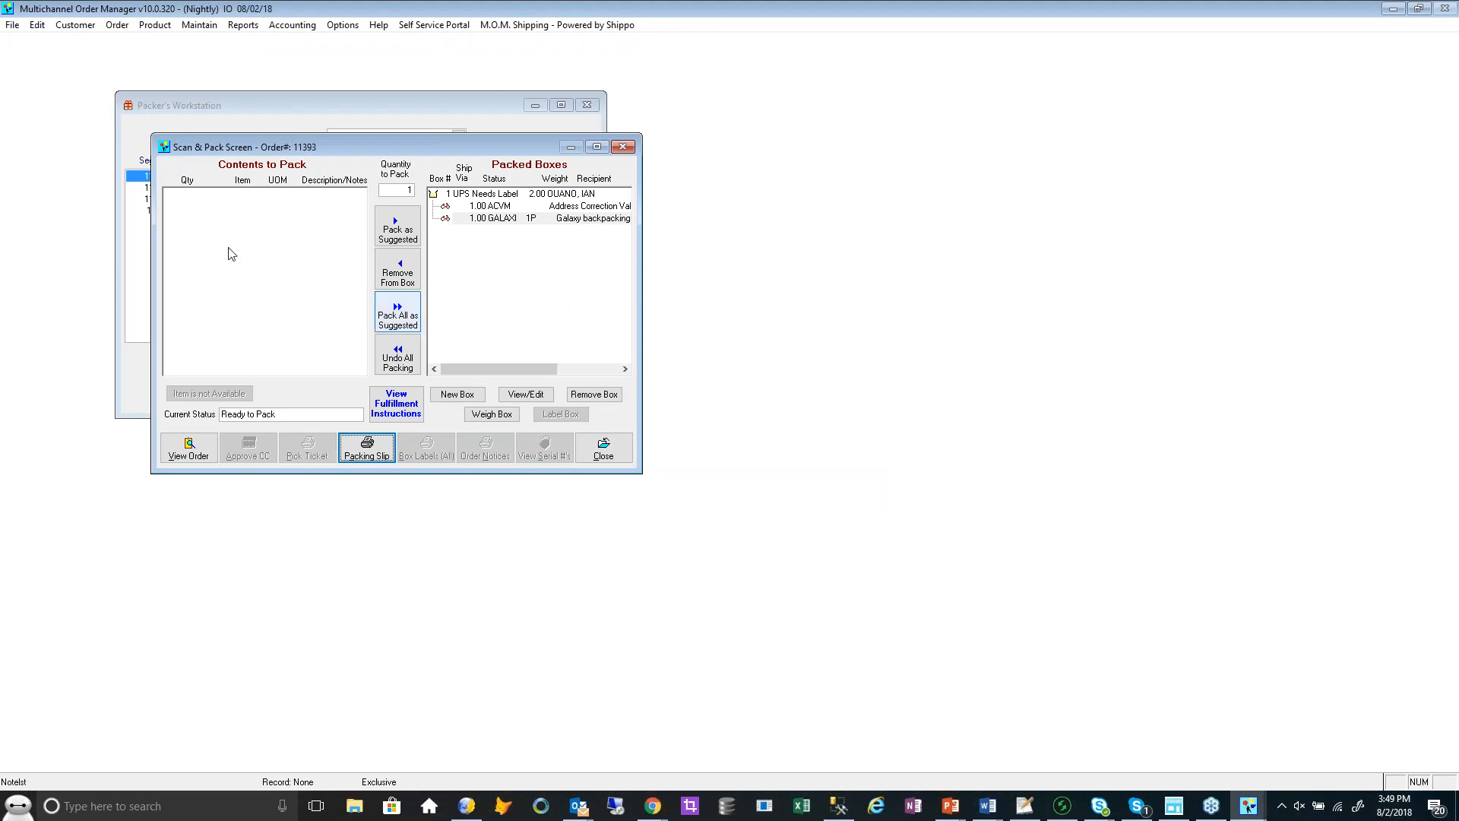
{"action": "left_click", "coordinate": [624, 459]}
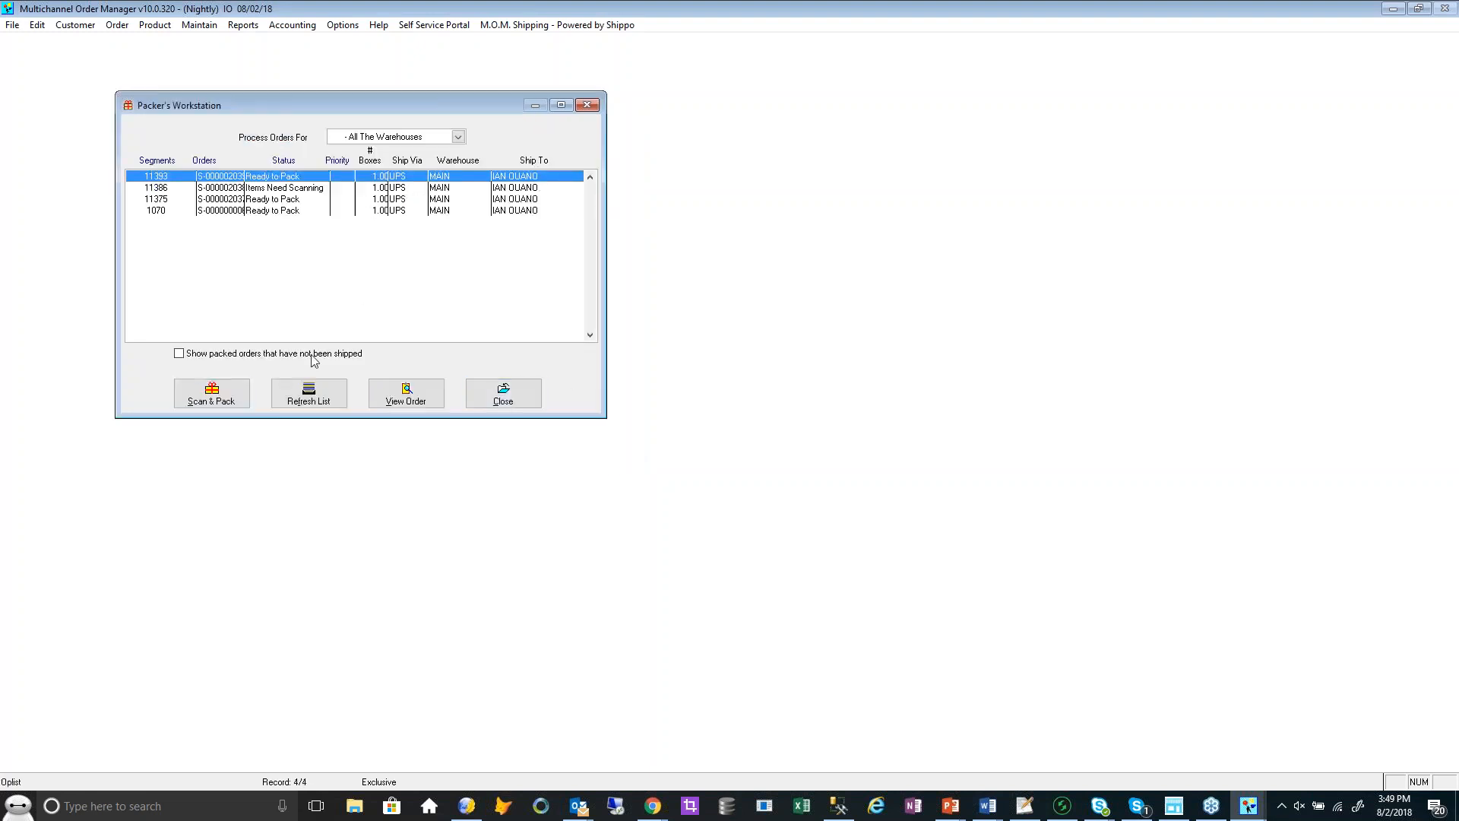
Open the second order, which still needs its items scanned, and pack all of its items as suggested
{"action": "left_click", "coordinate": [256, 188]}
{"action": "left_click", "coordinate": [224, 394]}
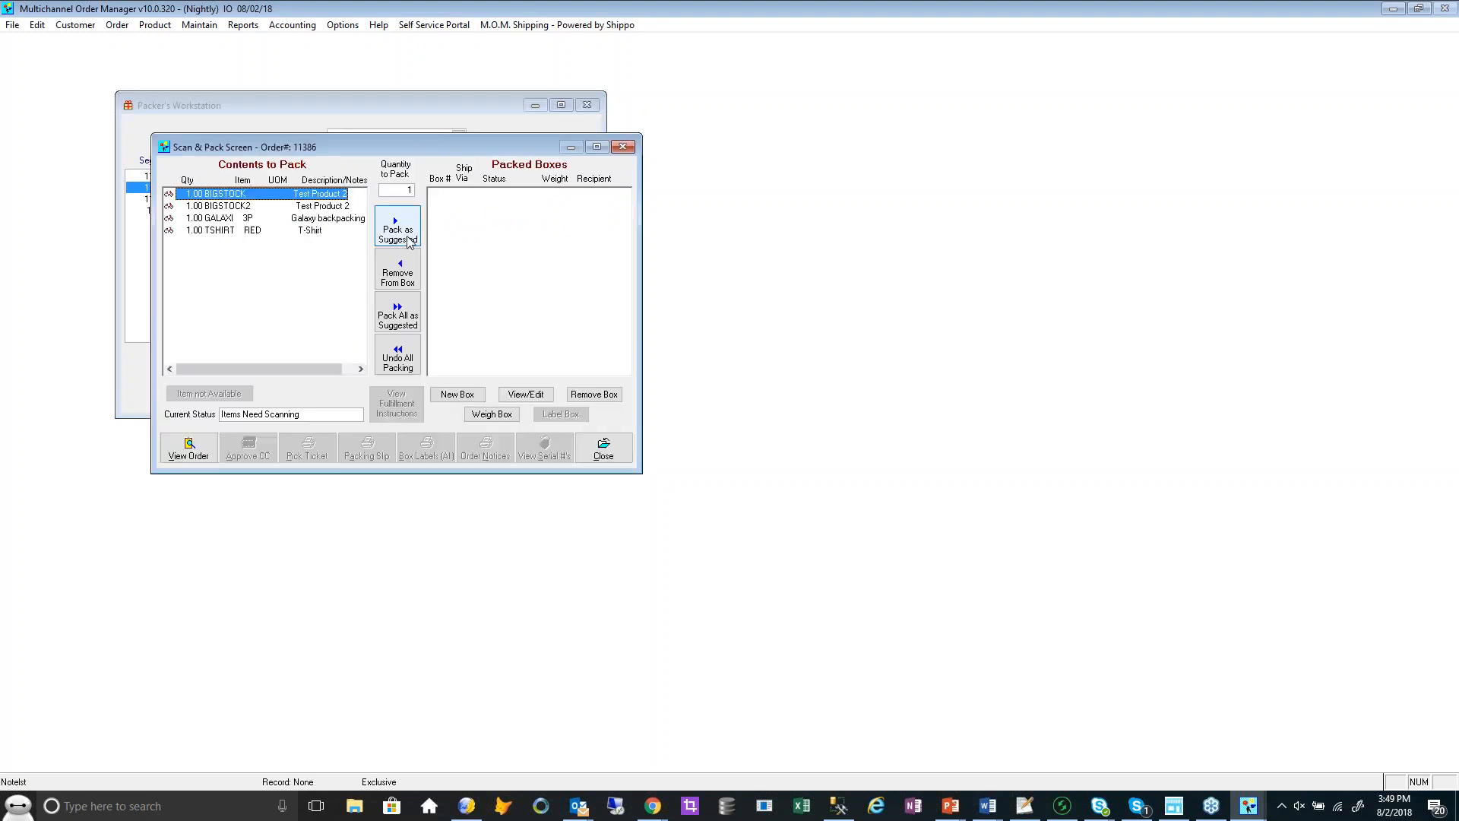
{"action": "left_click", "coordinate": [398, 305]}
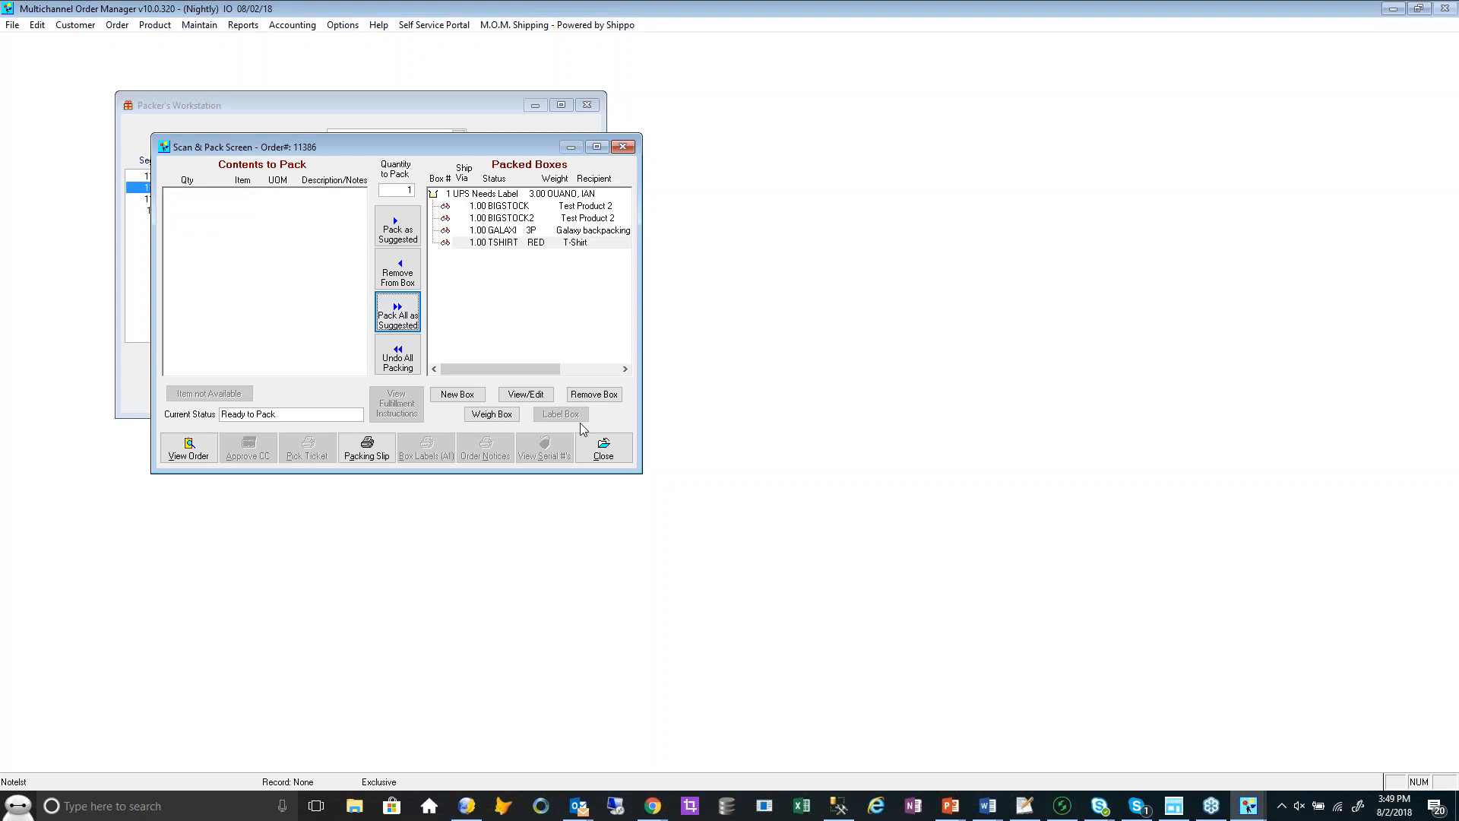
Split the packed order into three boxes, putting GALAXI 3P in a second box and BIGSTOCK2 in a third
{"action": "left_click", "coordinate": [460, 399]}
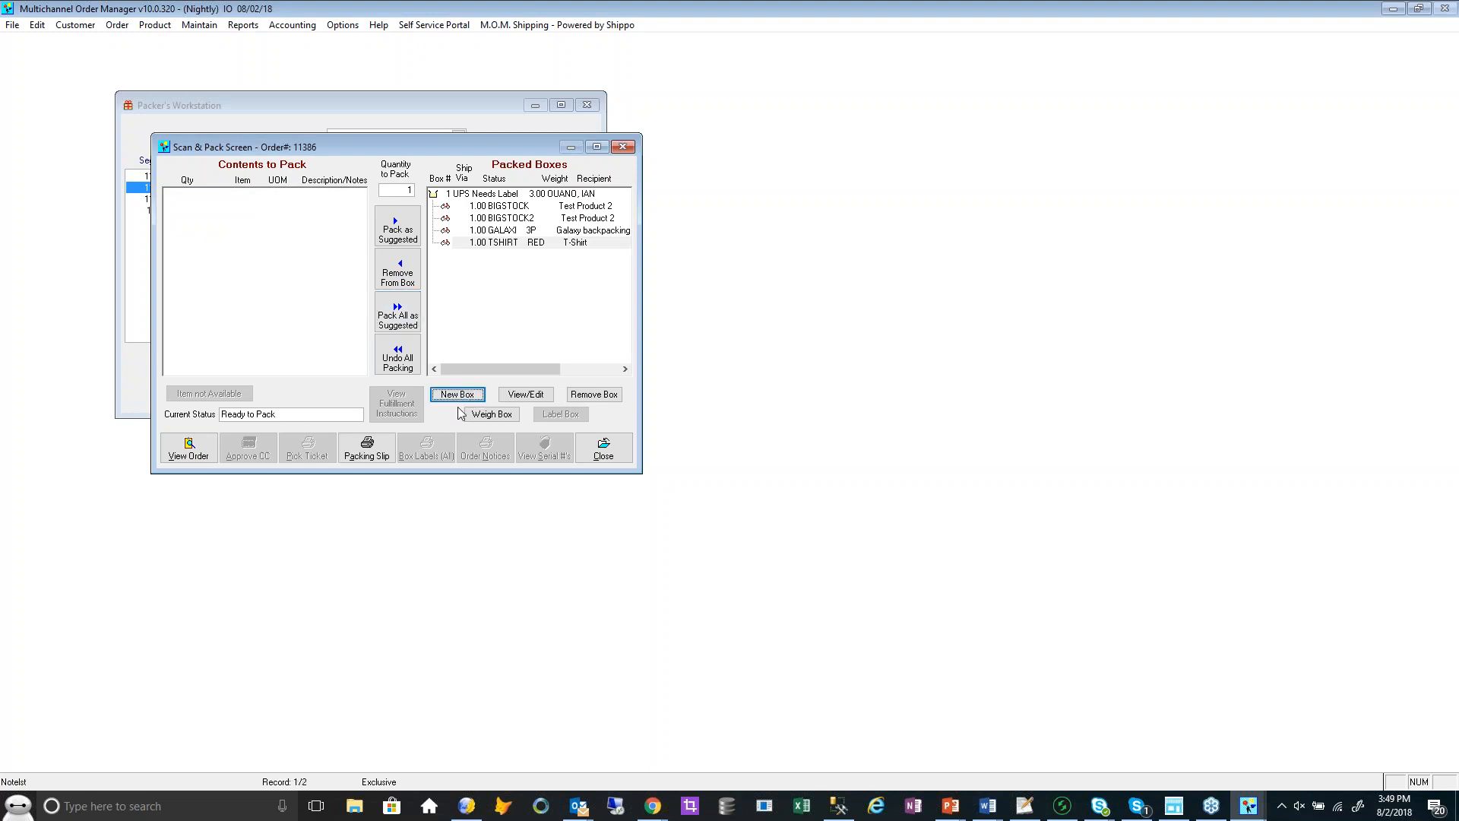
{"action": "left_click", "coordinate": [482, 270]}
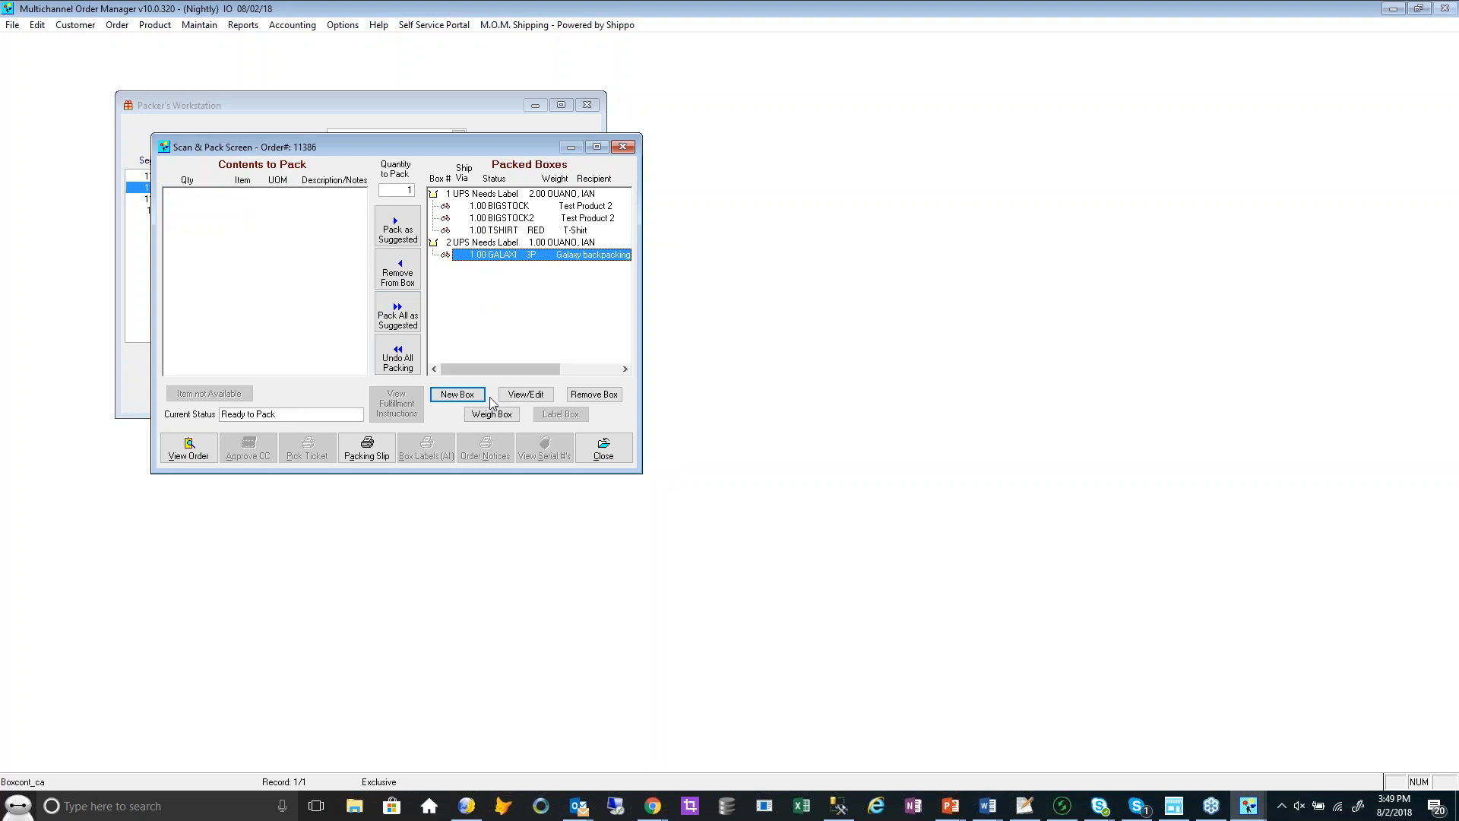
{"action": "left_click", "coordinate": [461, 391]}
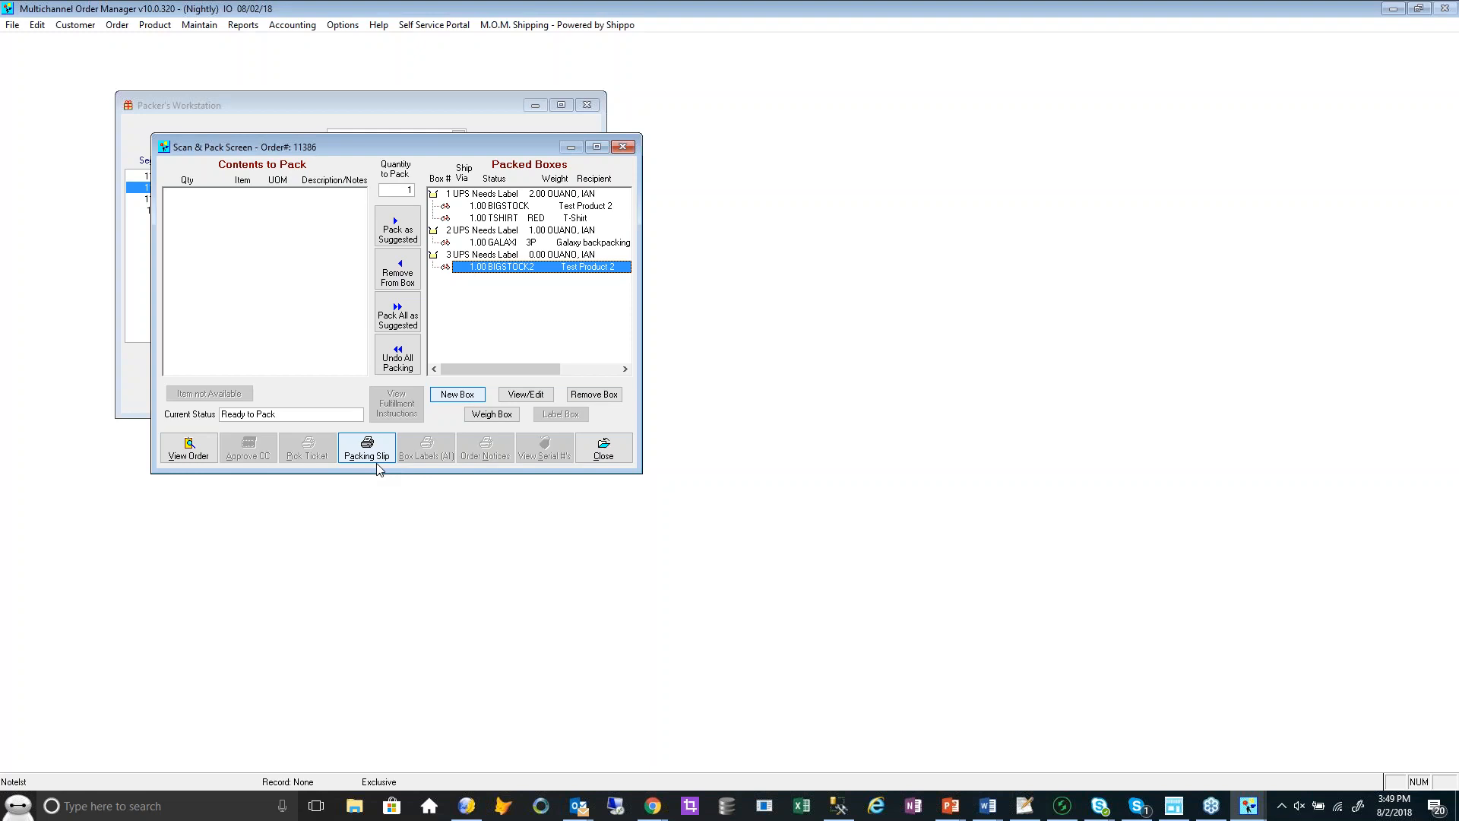
Close the packing windows and check the batch Order Processing stage selection, leaving it without processing
{"action": "left_click", "coordinate": [613, 459]}
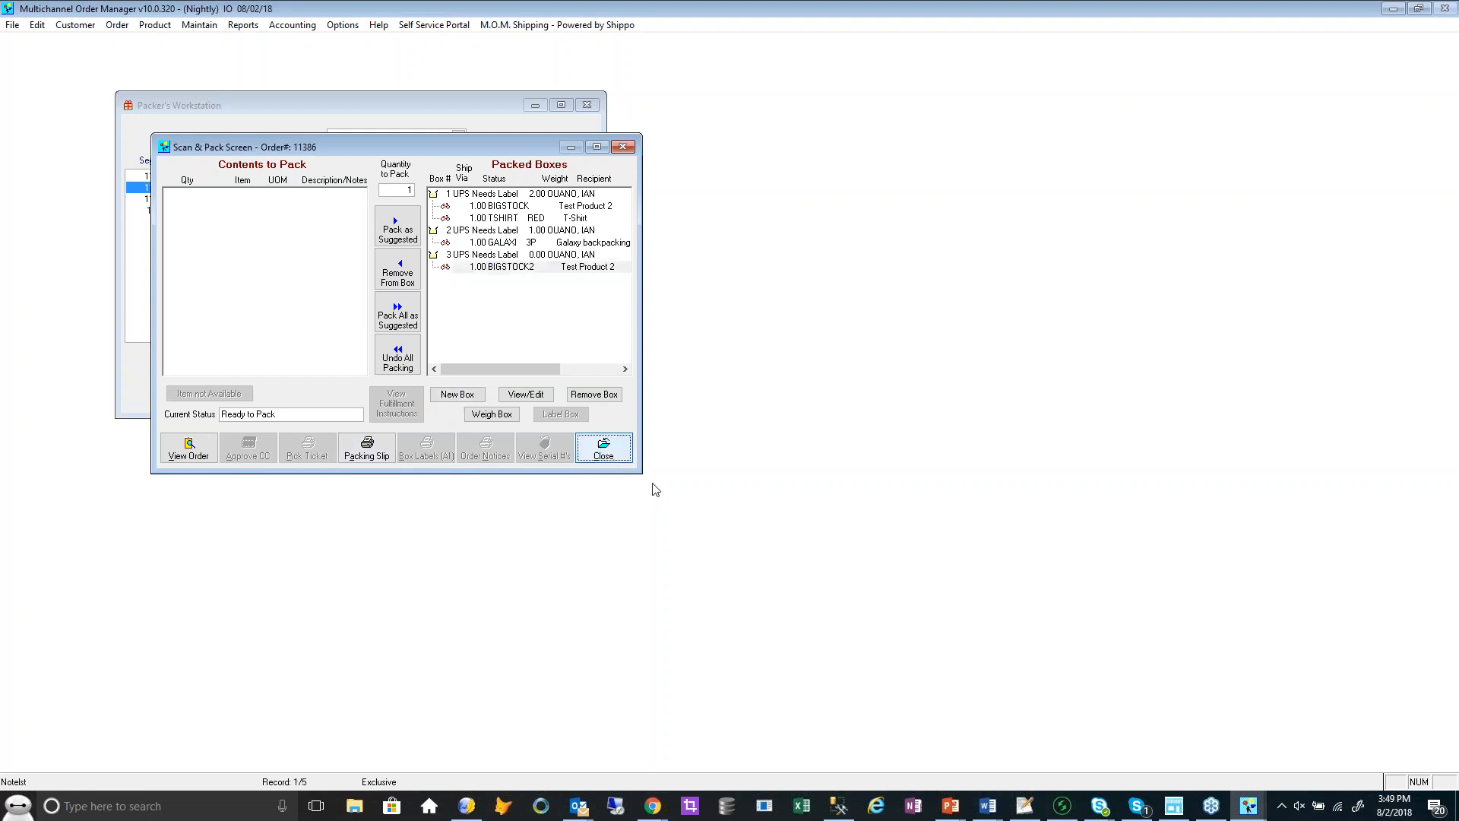
{"action": "left_click", "coordinate": [604, 454]}
{"action": "left_click", "coordinate": [522, 387]}
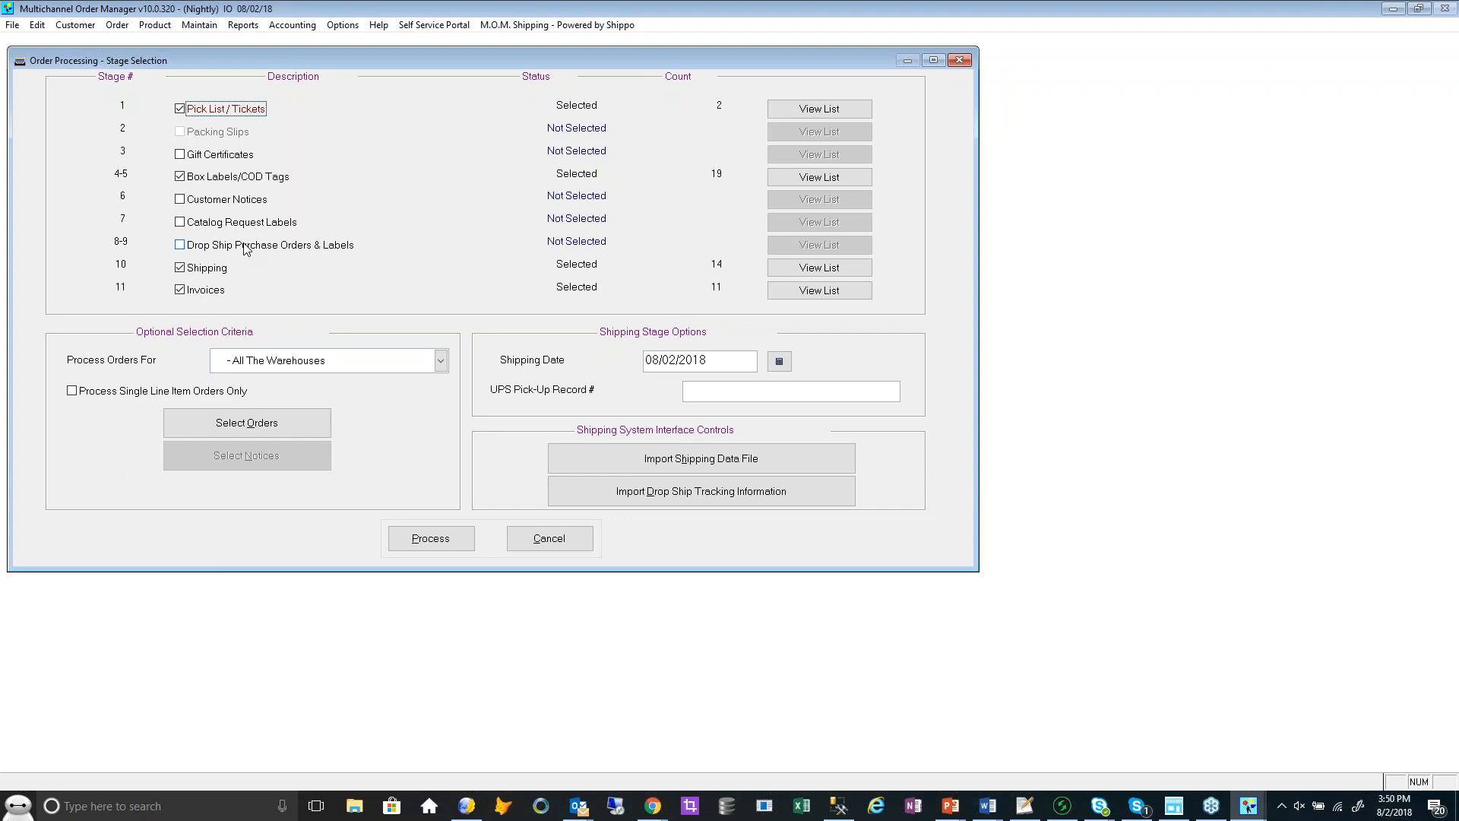
{"action": "left_click", "coordinate": [528, 539]}
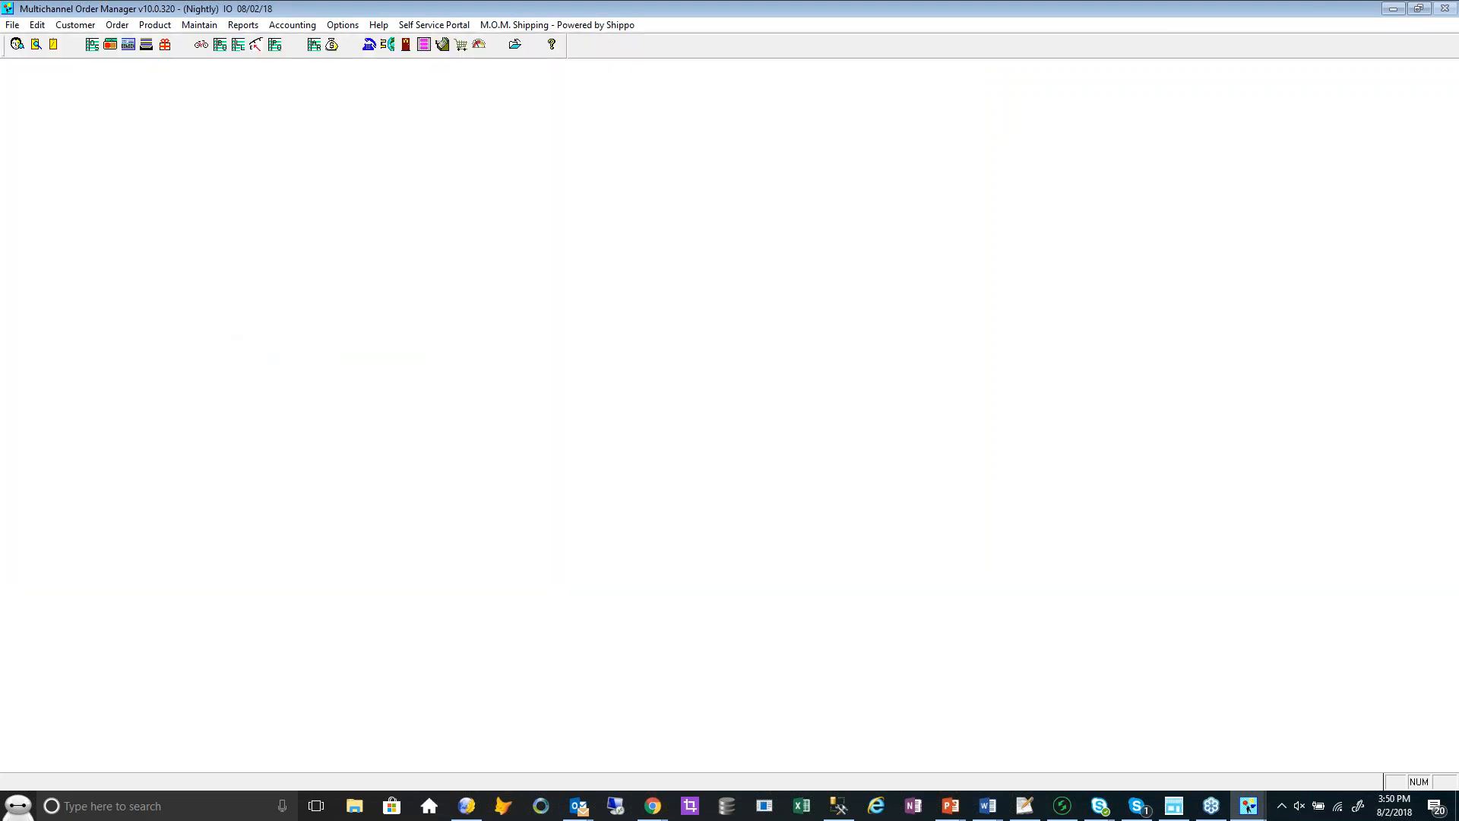